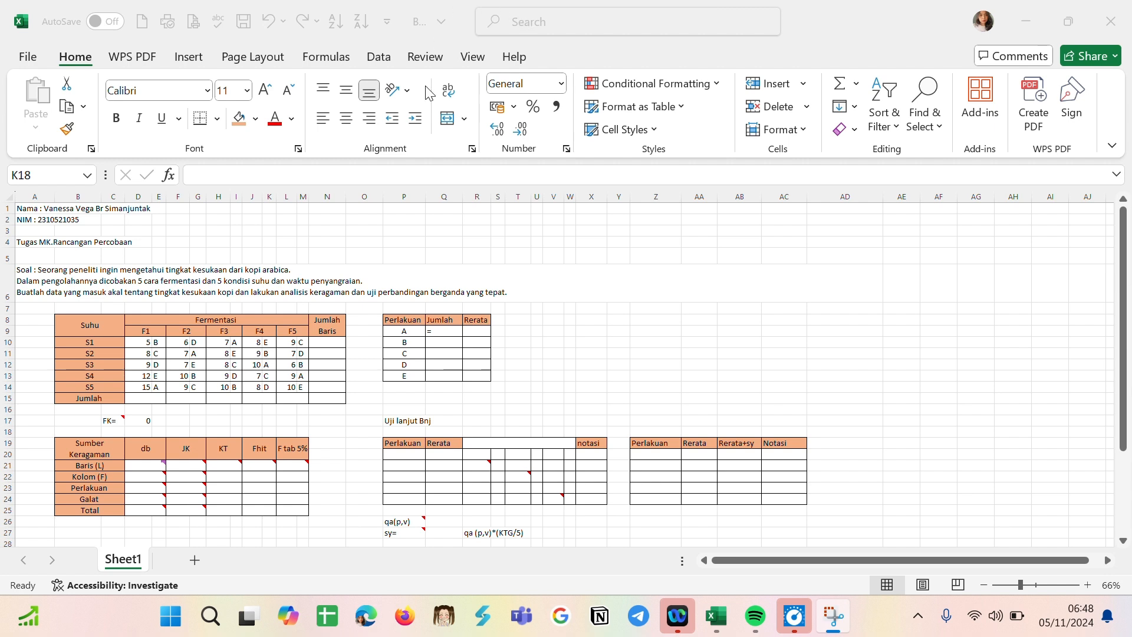
- Total the F1 column in D15 of the Jumlah row with =SUM(D10:D14)
scroll(429, 243, up, 3)
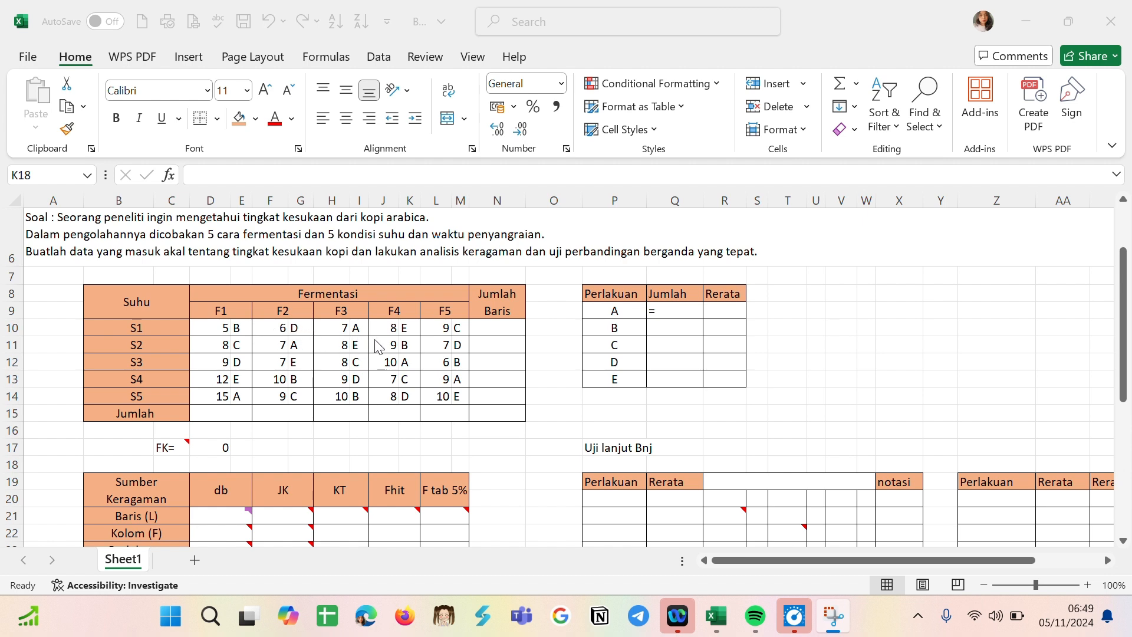
click(216, 411)
click(221, 412)
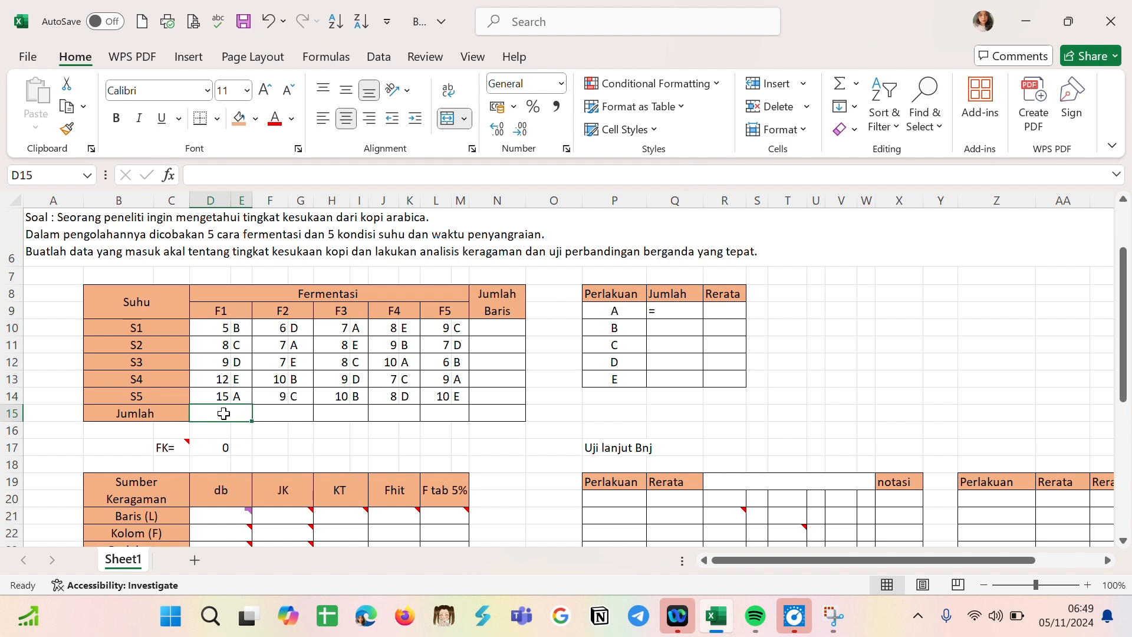
text(=)
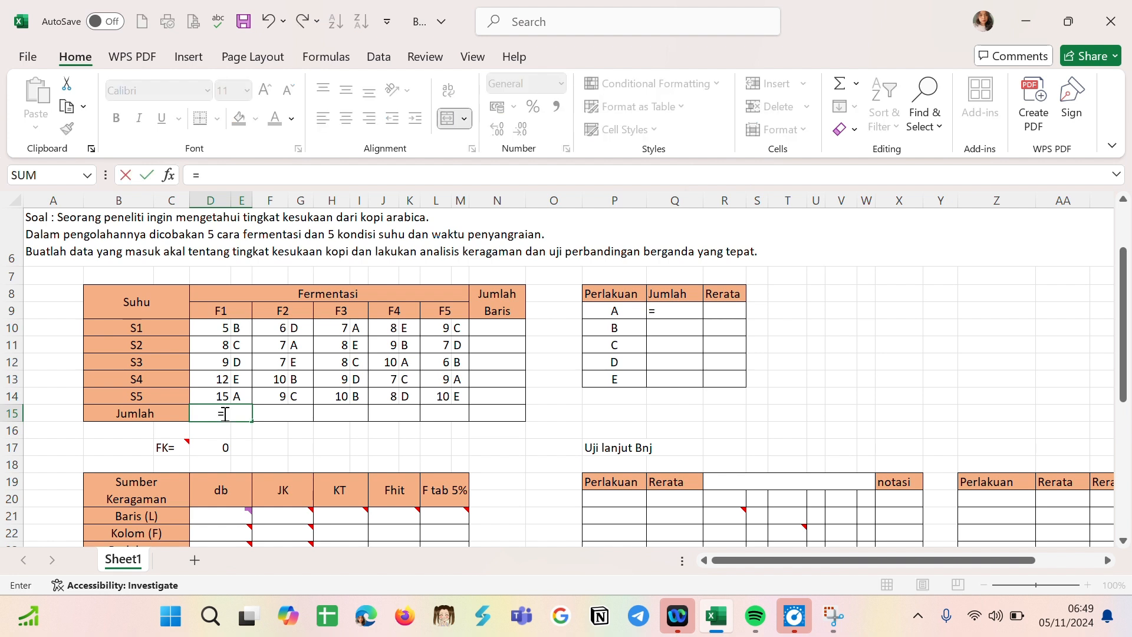
text(s)
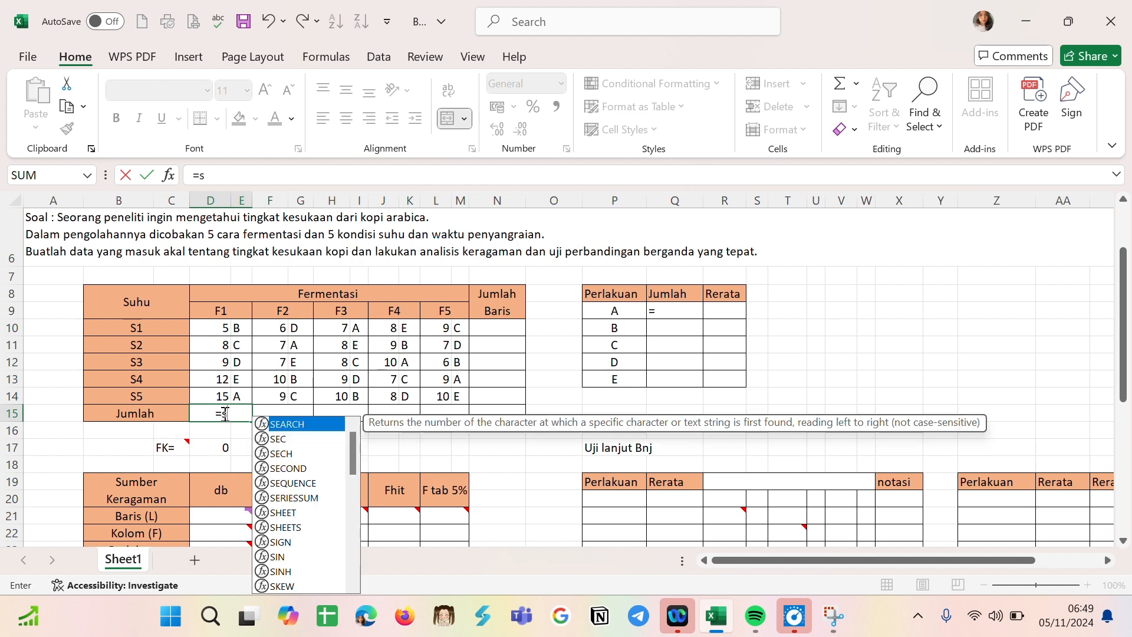
text(um)
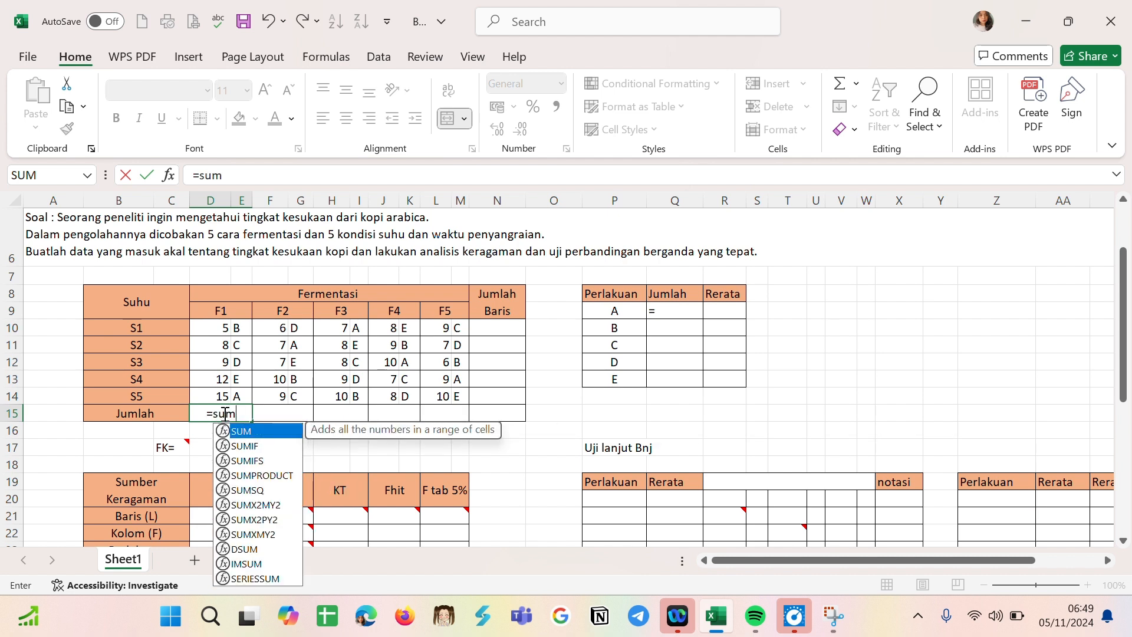
text(()
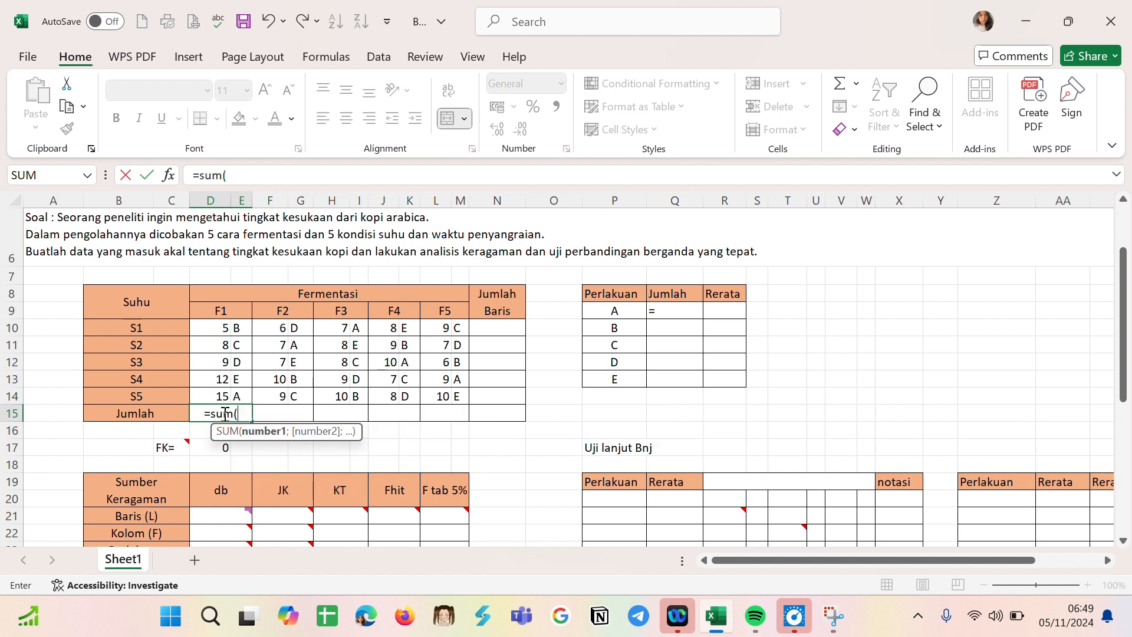
click(222, 329)
drag(223, 345, 222, 394)
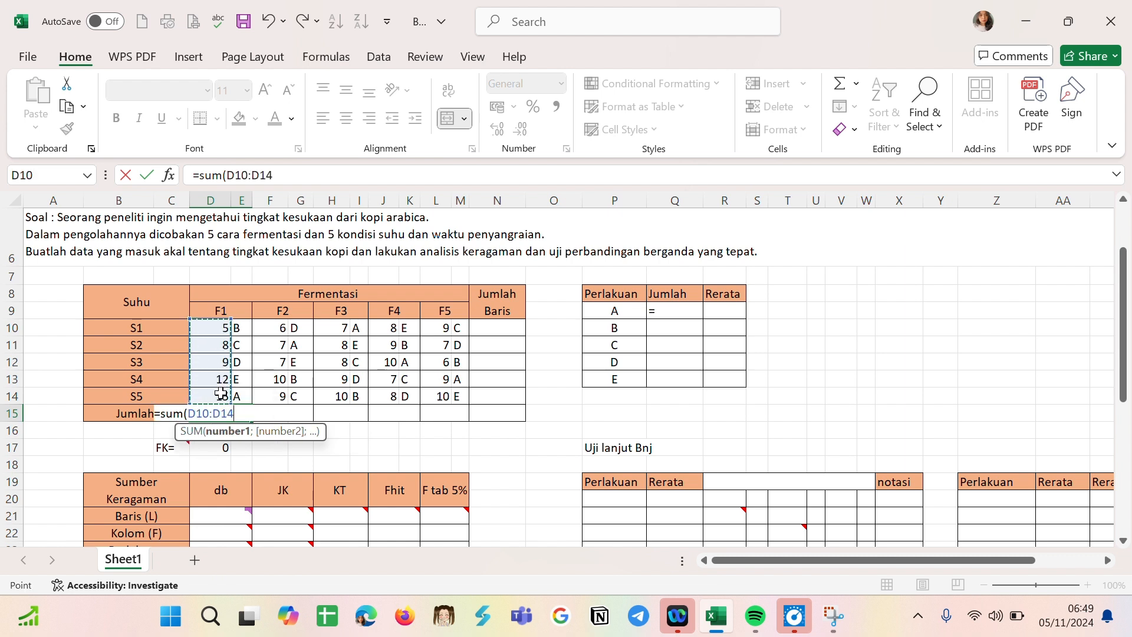
text())
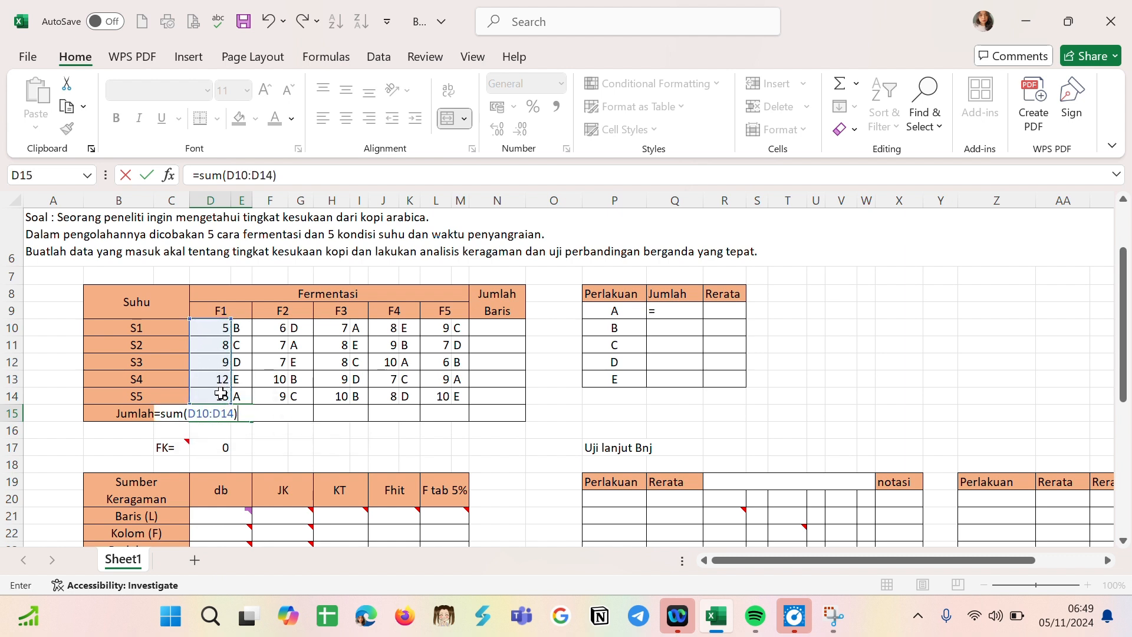
key(Return)
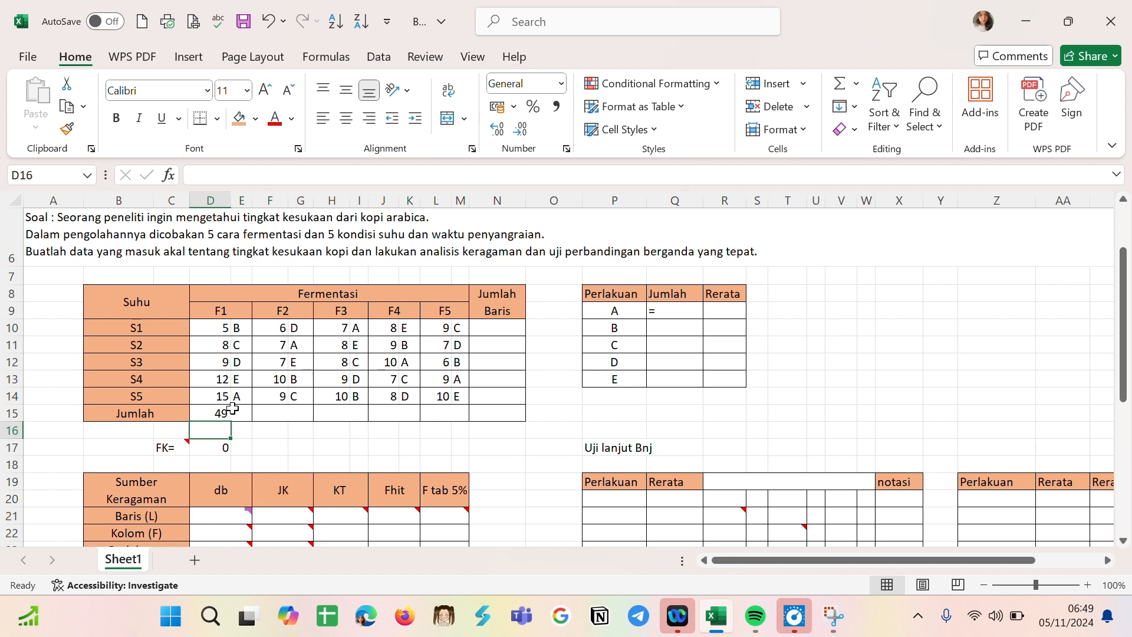
- Total row S1 under Jumlah Baris in N10 with the formula =(D10+F10+H10+J10+L10)
click(489, 331)
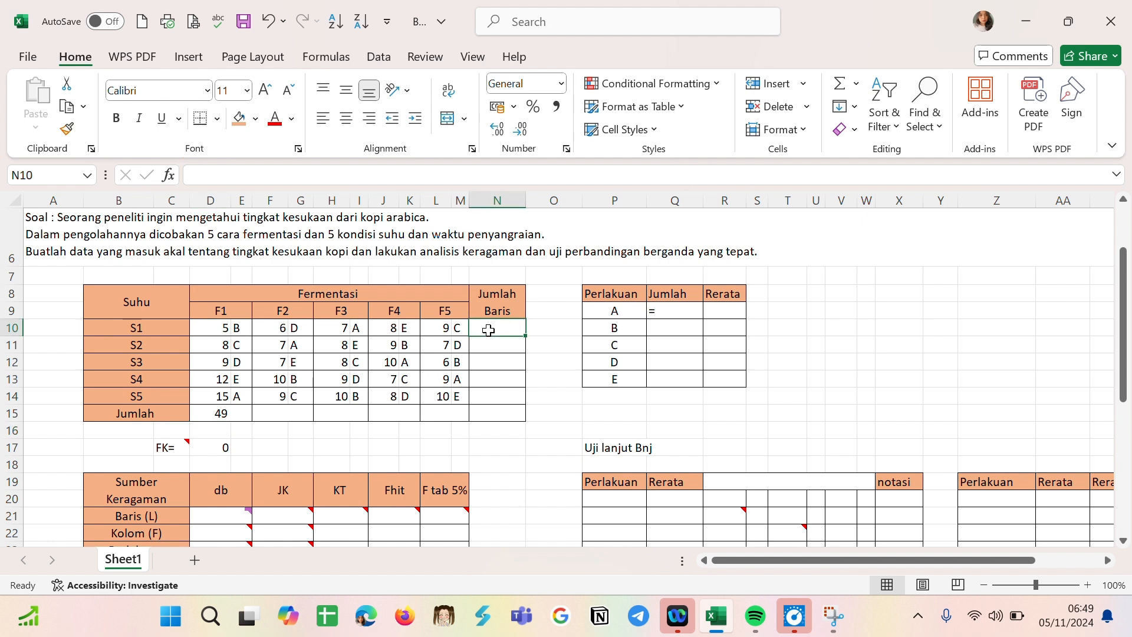
text(=)
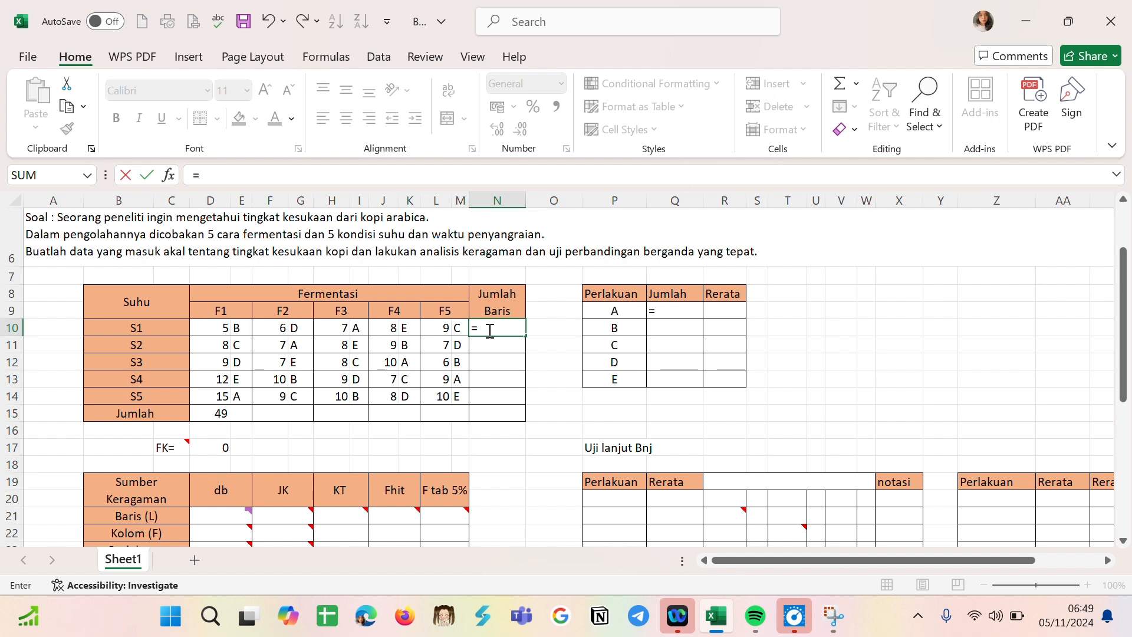
text(()
click(208, 329)
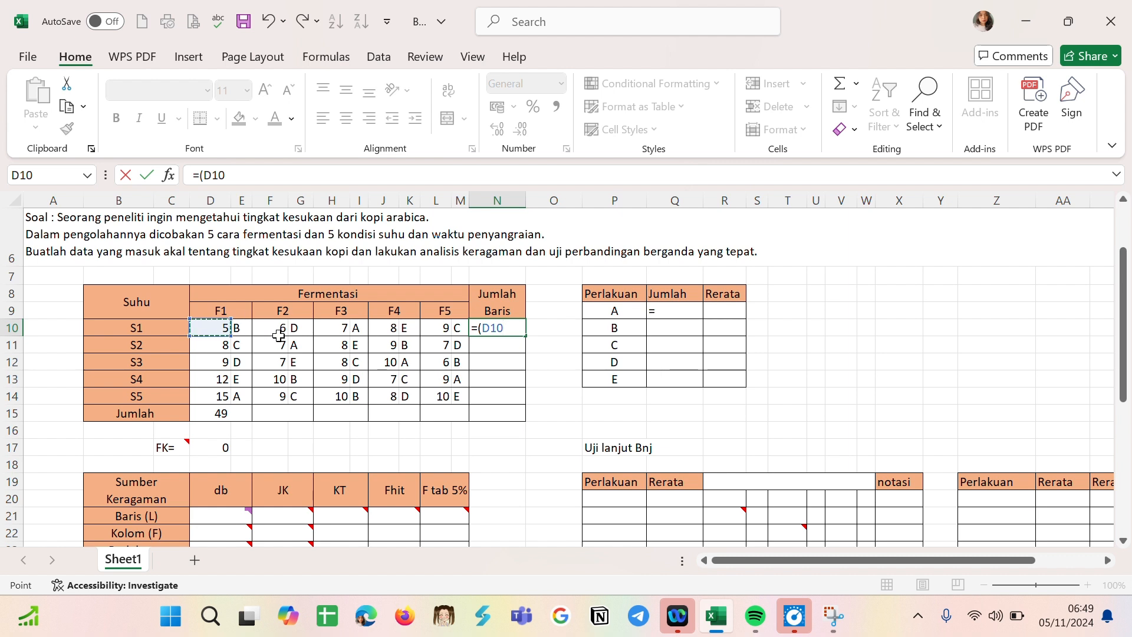
text(+)
click(282, 334)
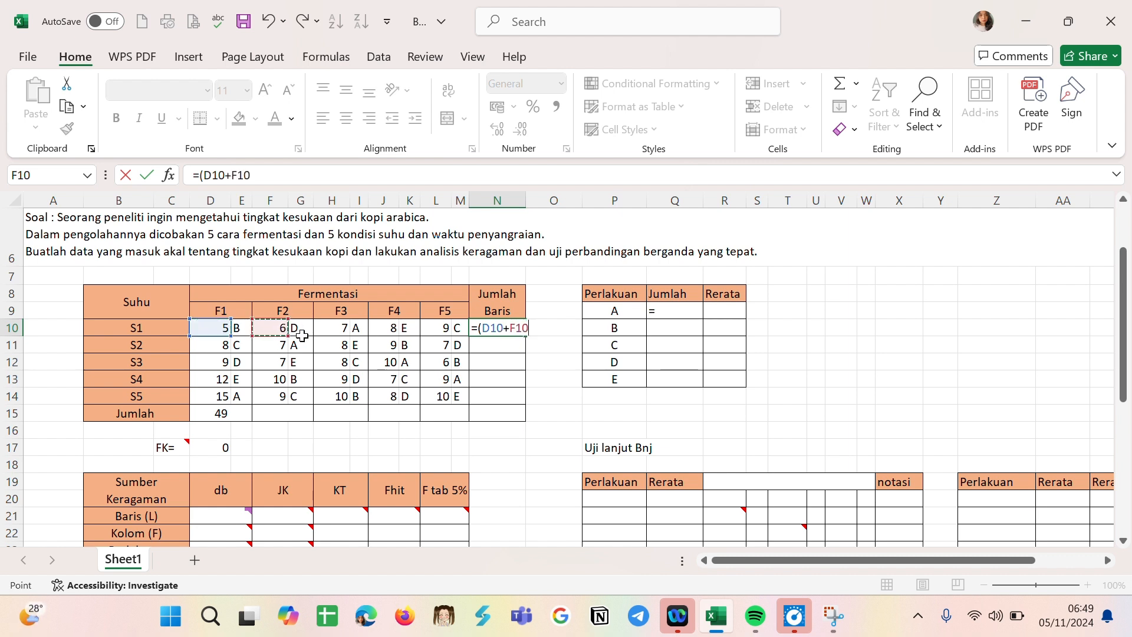
text(+)
click(323, 334)
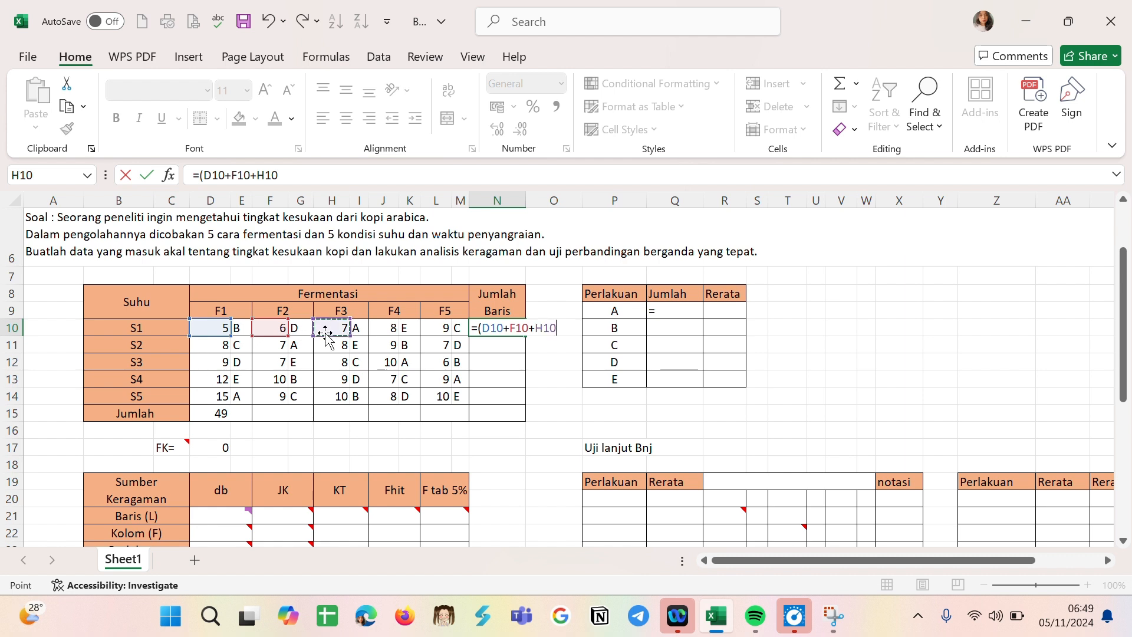
text(+)
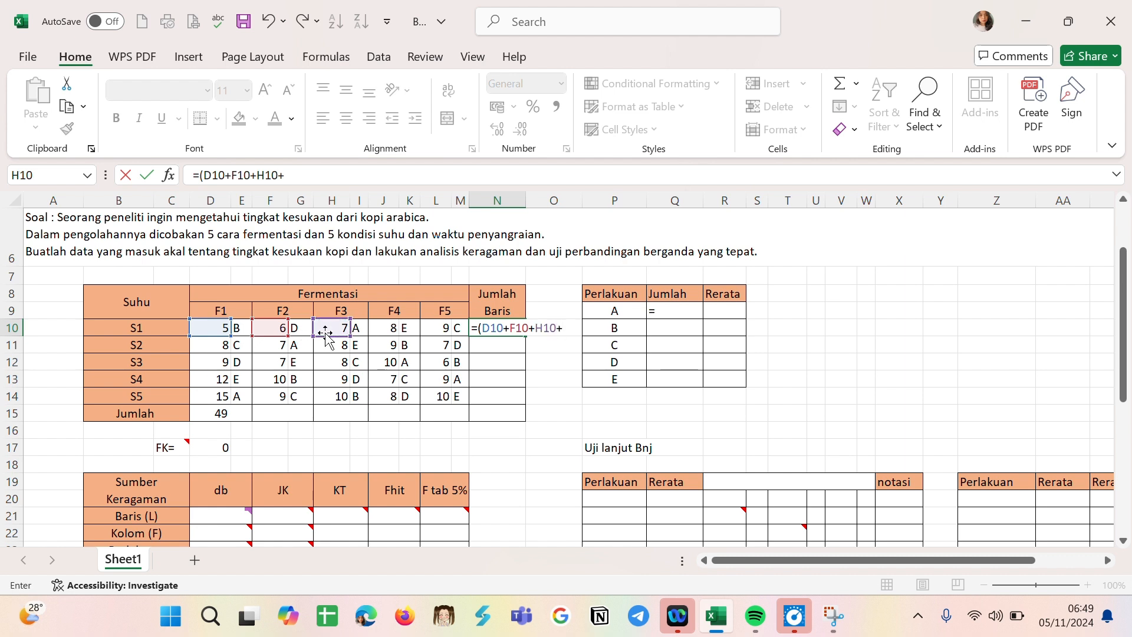
click(385, 328)
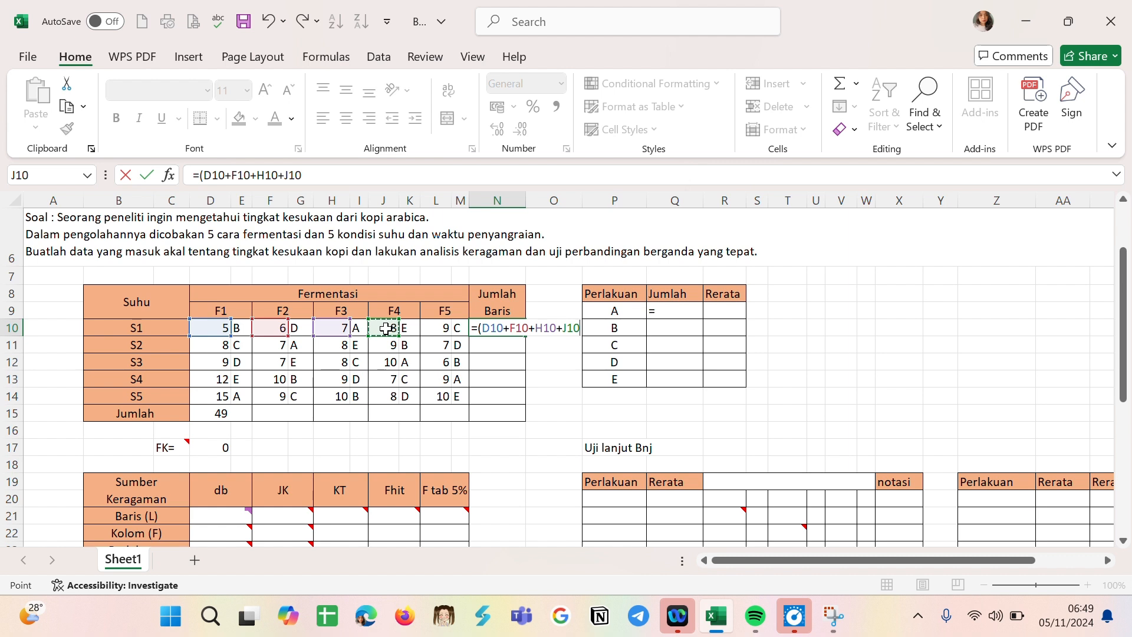
text(+)
click(443, 331)
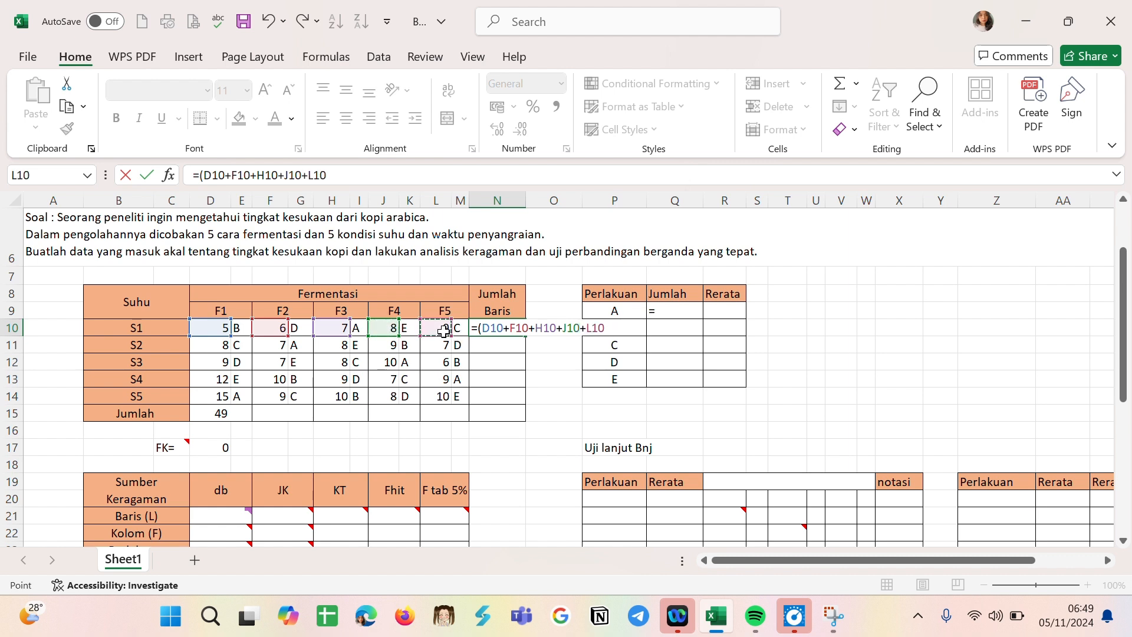
key(Return)
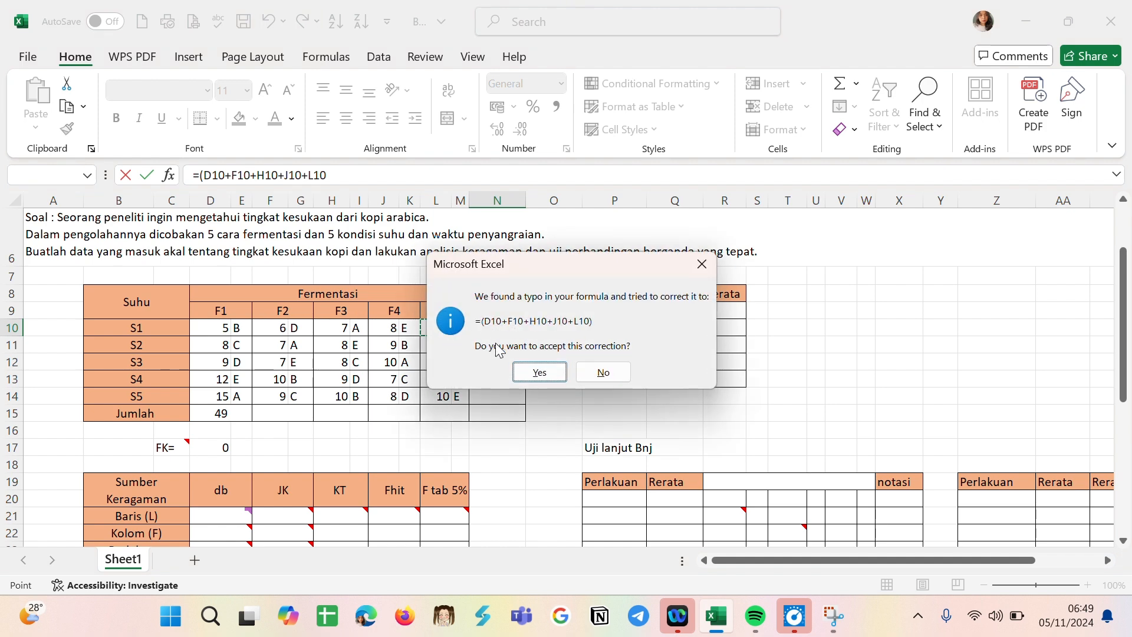
click(538, 372)
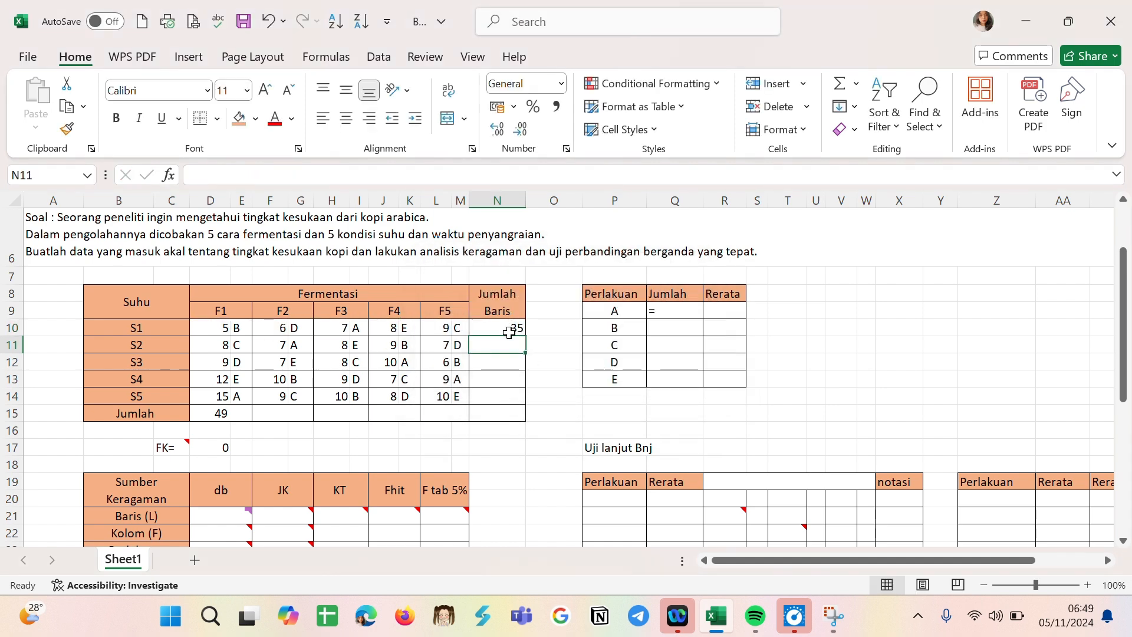
- Fill the S1 row total down through S5 and the F1 column total across through F5
click(509, 331)
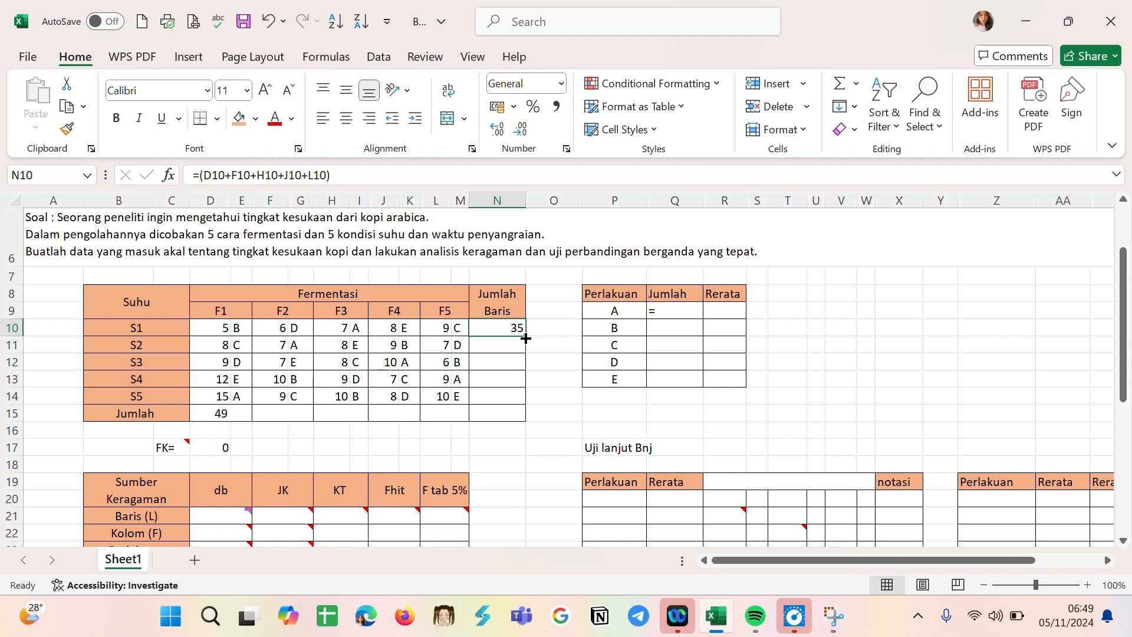
drag(526, 341, 525, 402)
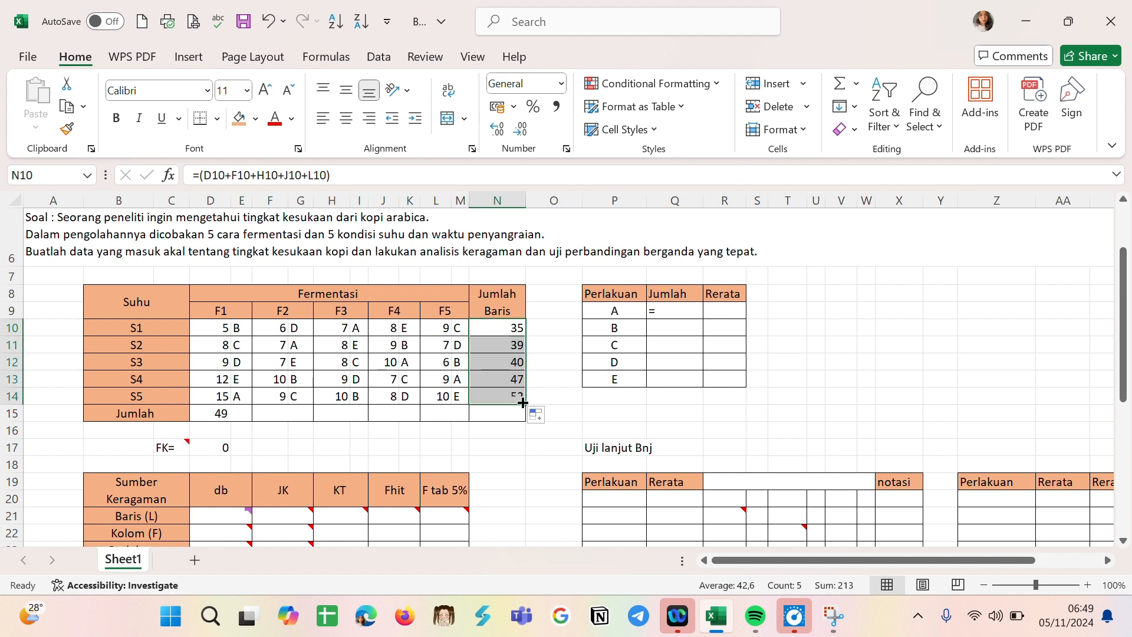
click(245, 418)
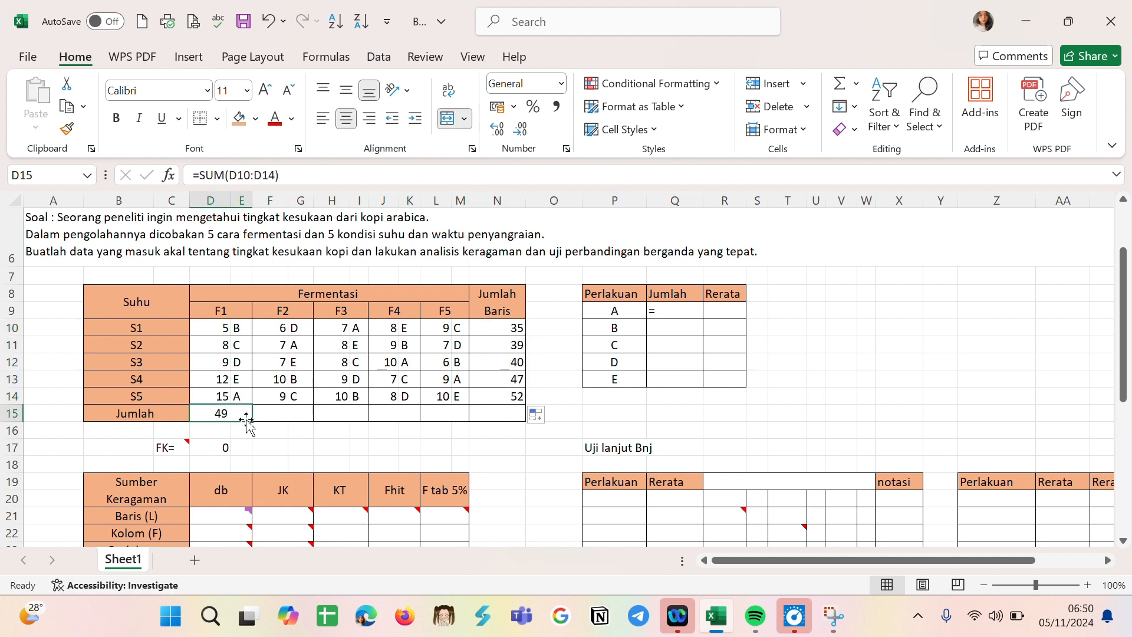
drag(252, 421, 438, 415)
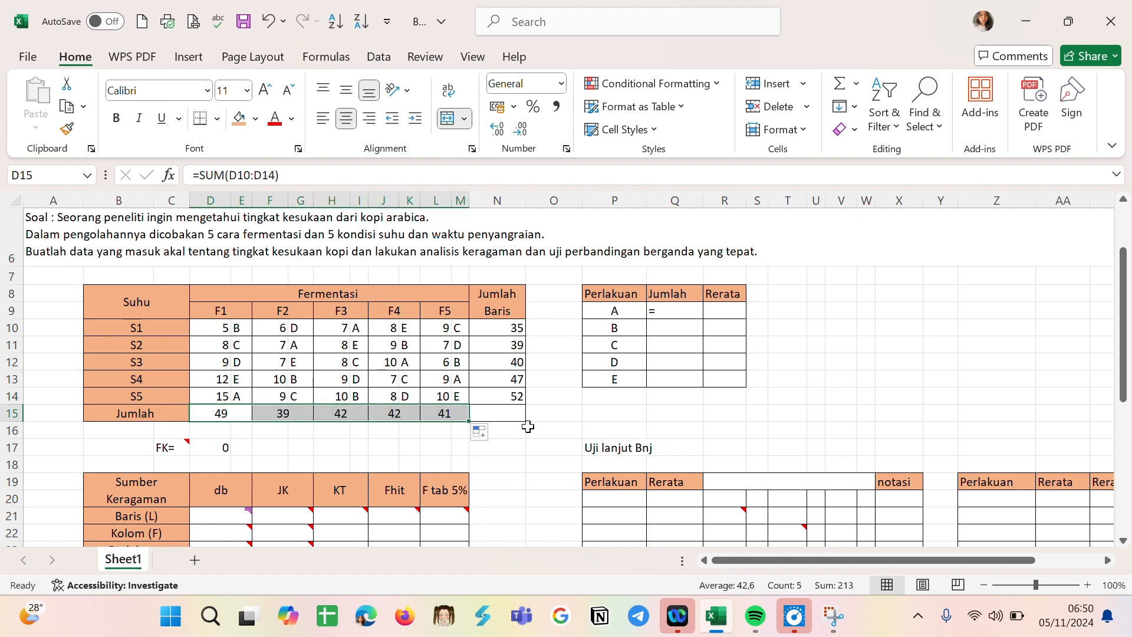
- Calculate the grand total in N15 with =SUM(N10:N14)
double_click(509, 419)
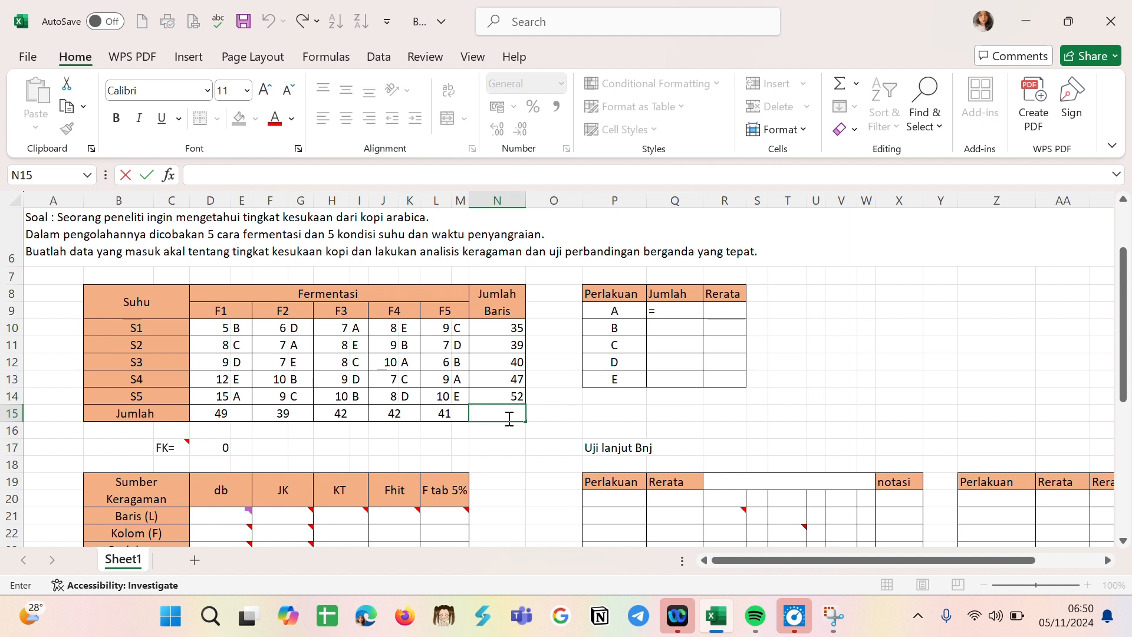
text(=)
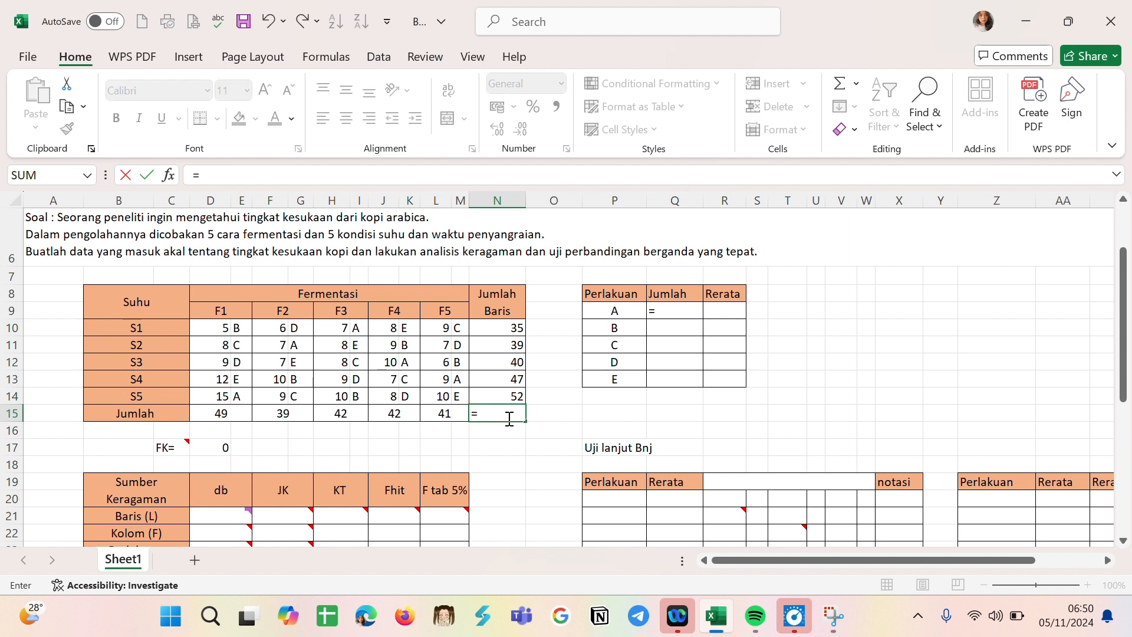
text(sum)
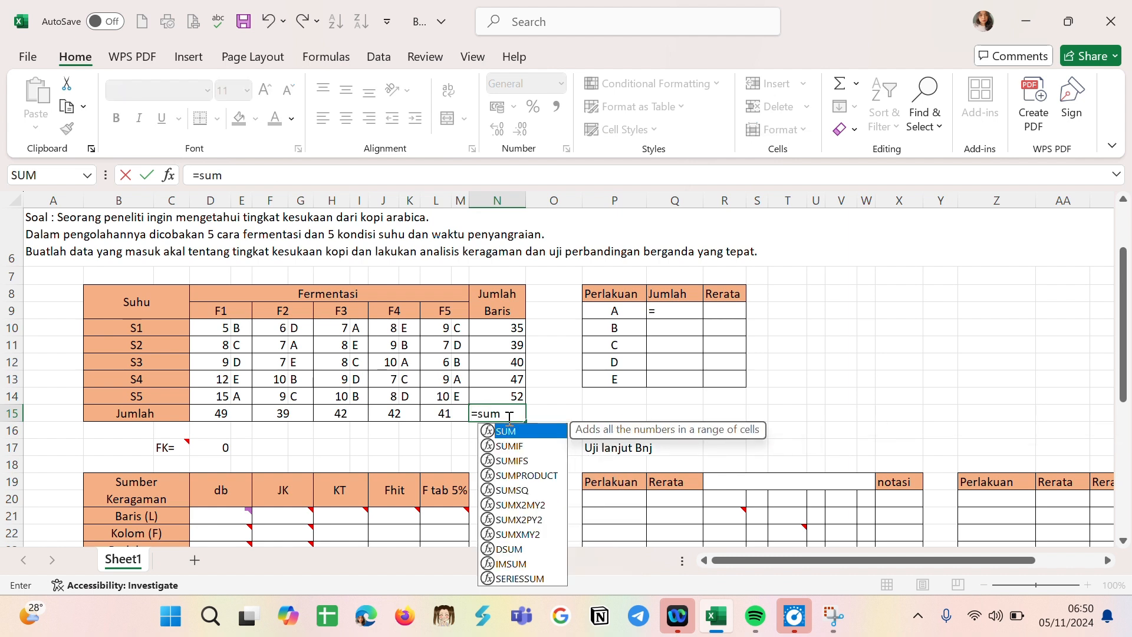
text(()
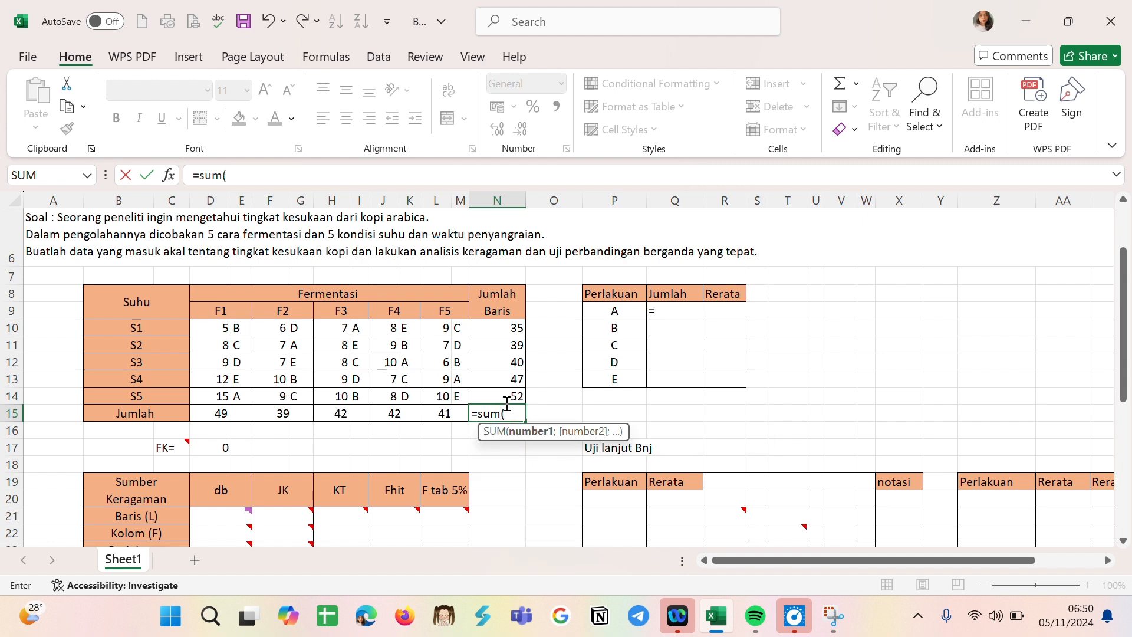
click(510, 330)
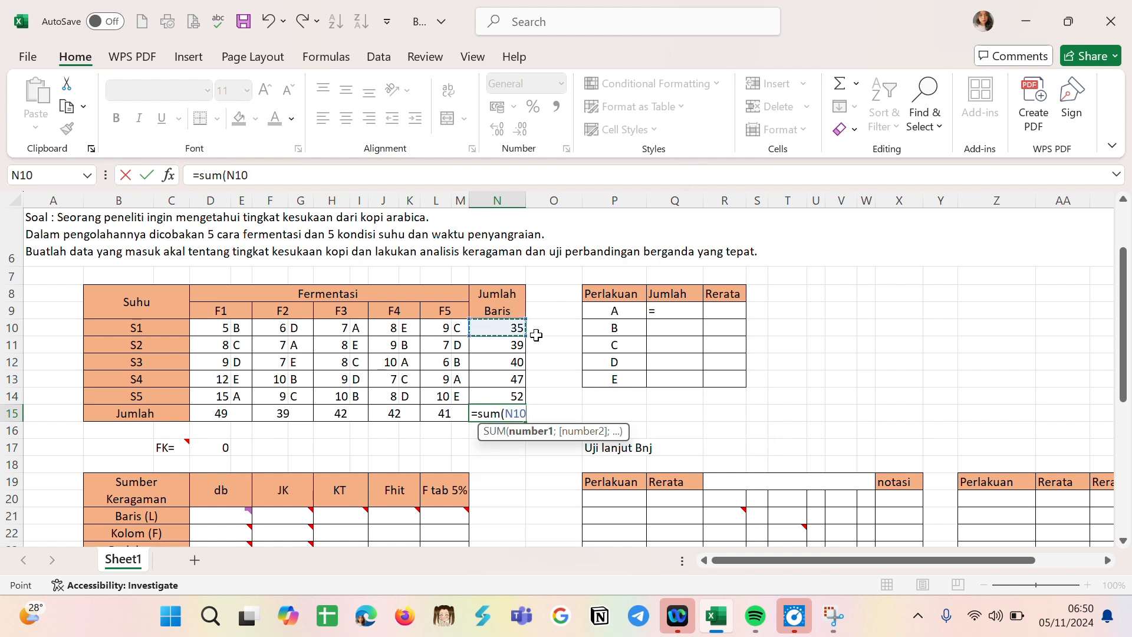
drag(524, 335, 522, 398)
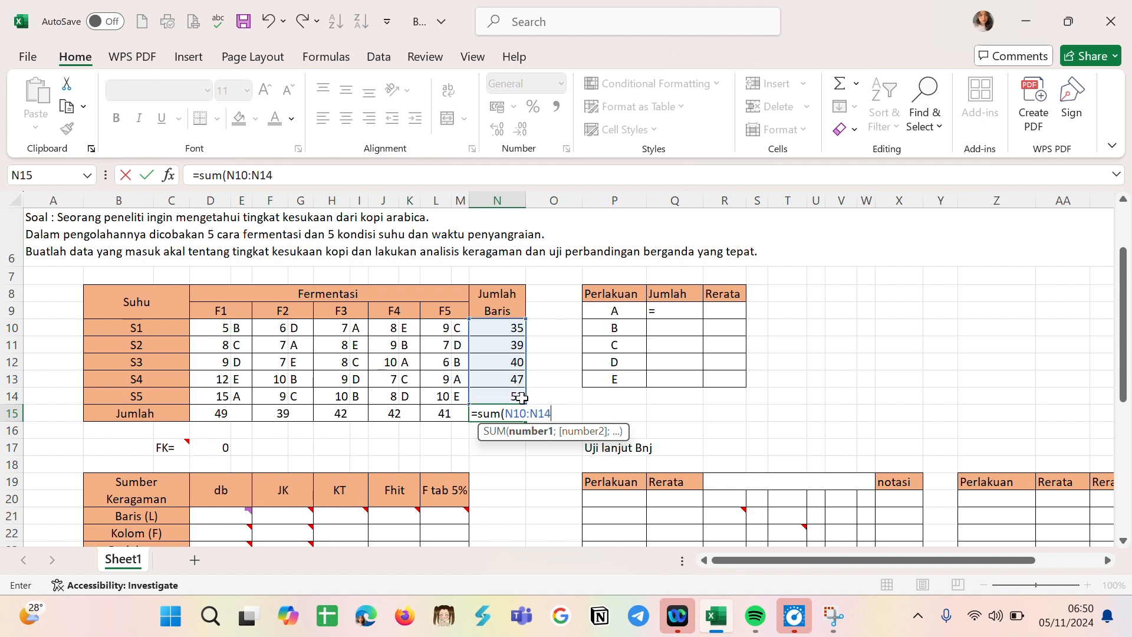
text())
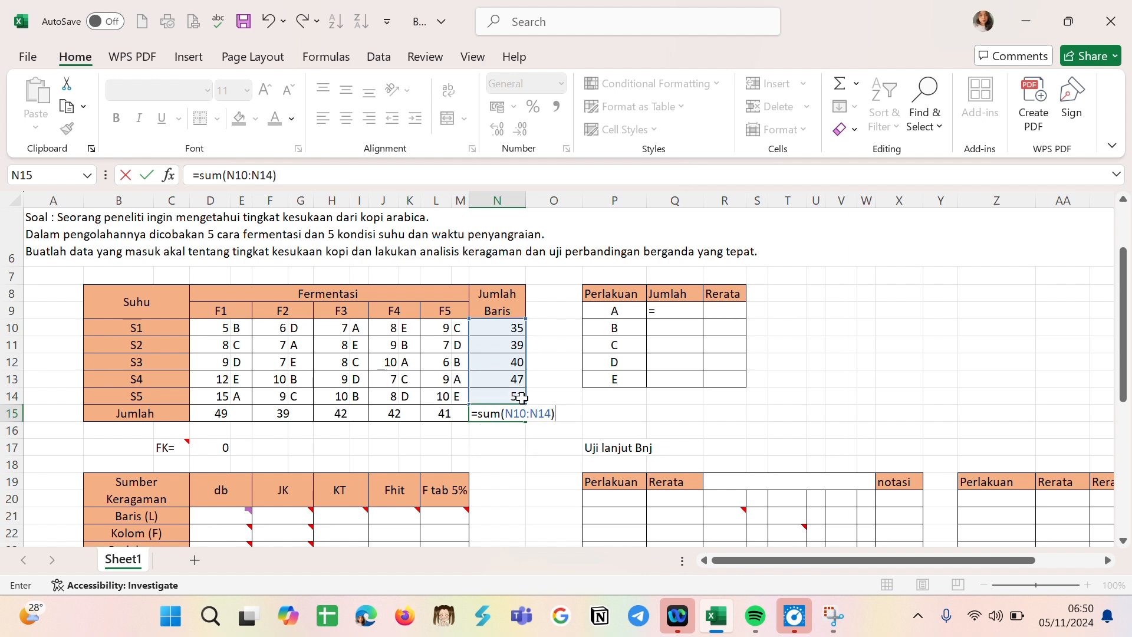
key(Return)
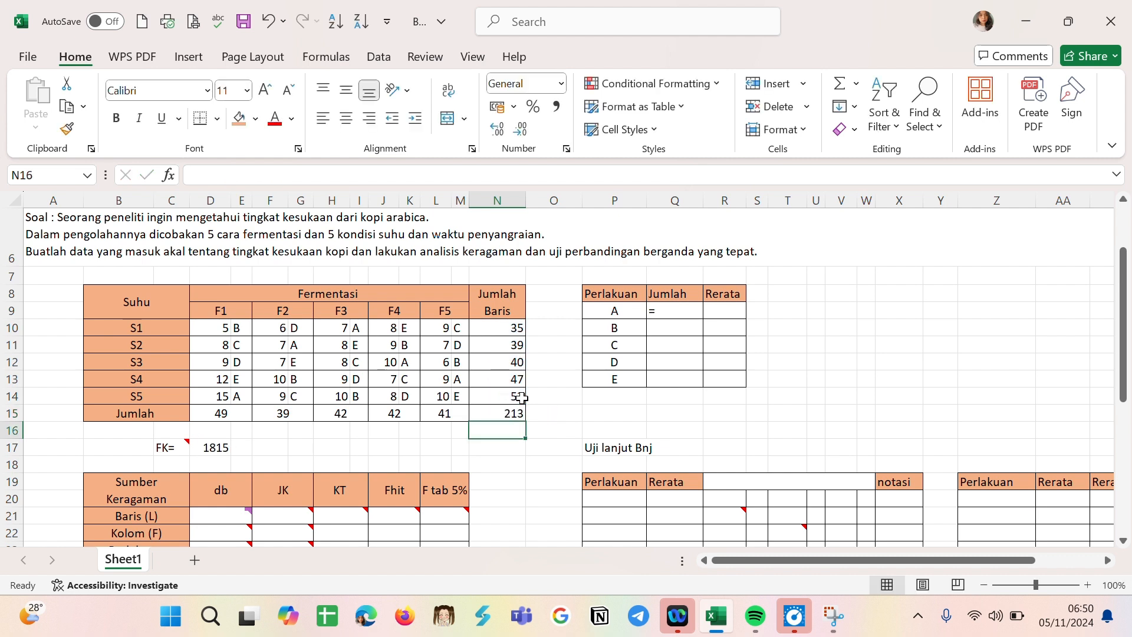
- Total treatment A in Q9 under Jumlah with the formula =H10+F11+J12+L13+D14
scroll(508, 445, down, 1)
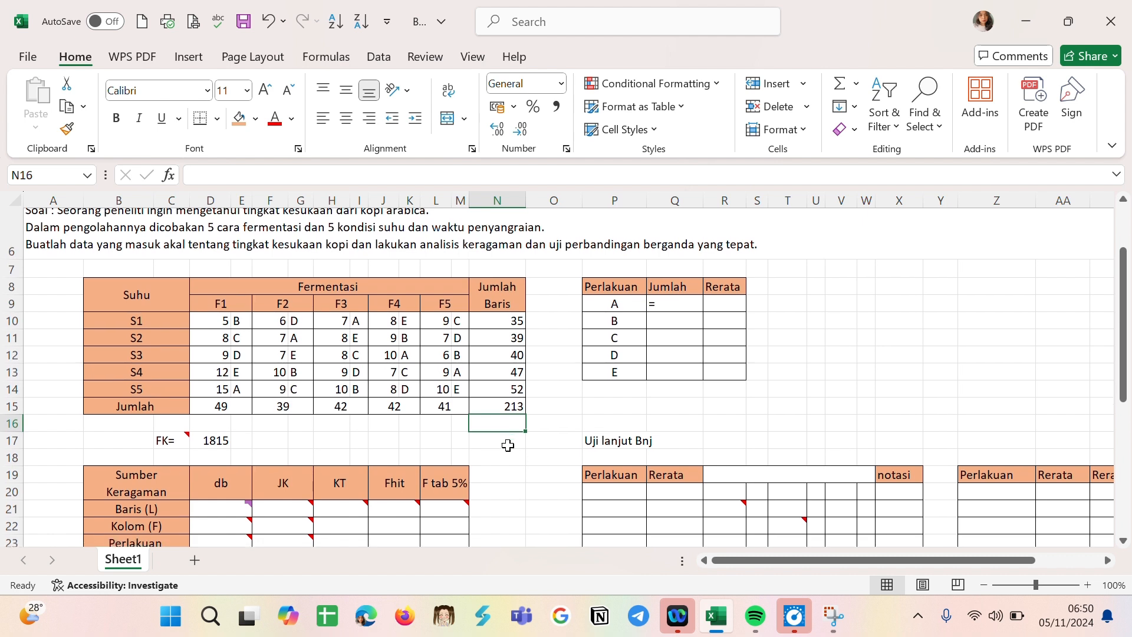
scroll(508, 445, up, 1)
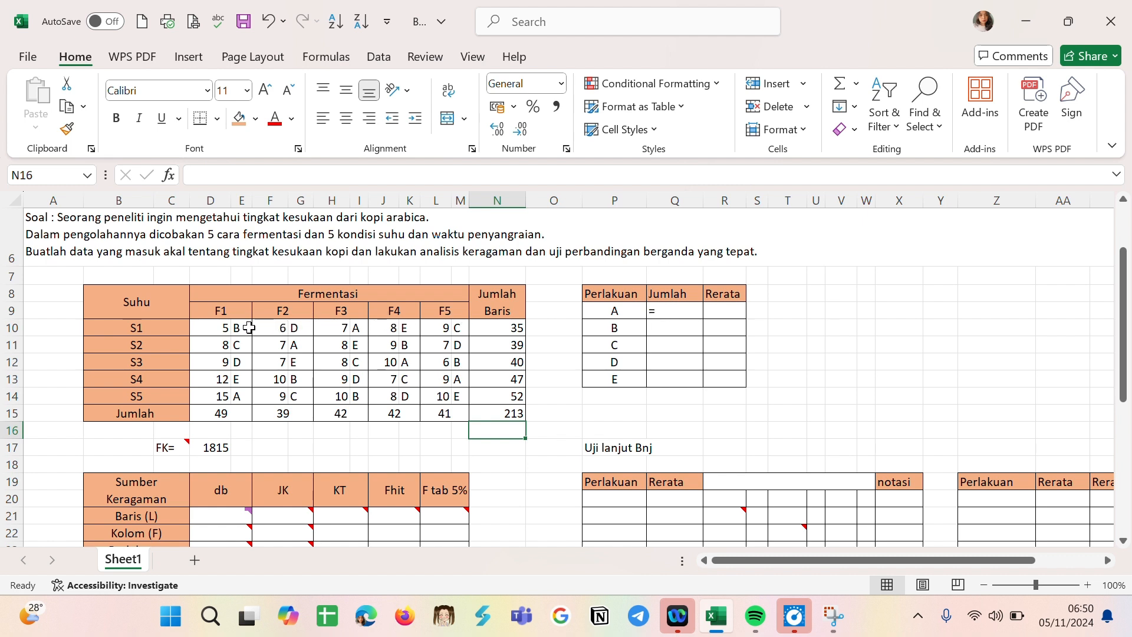
double_click(678, 311)
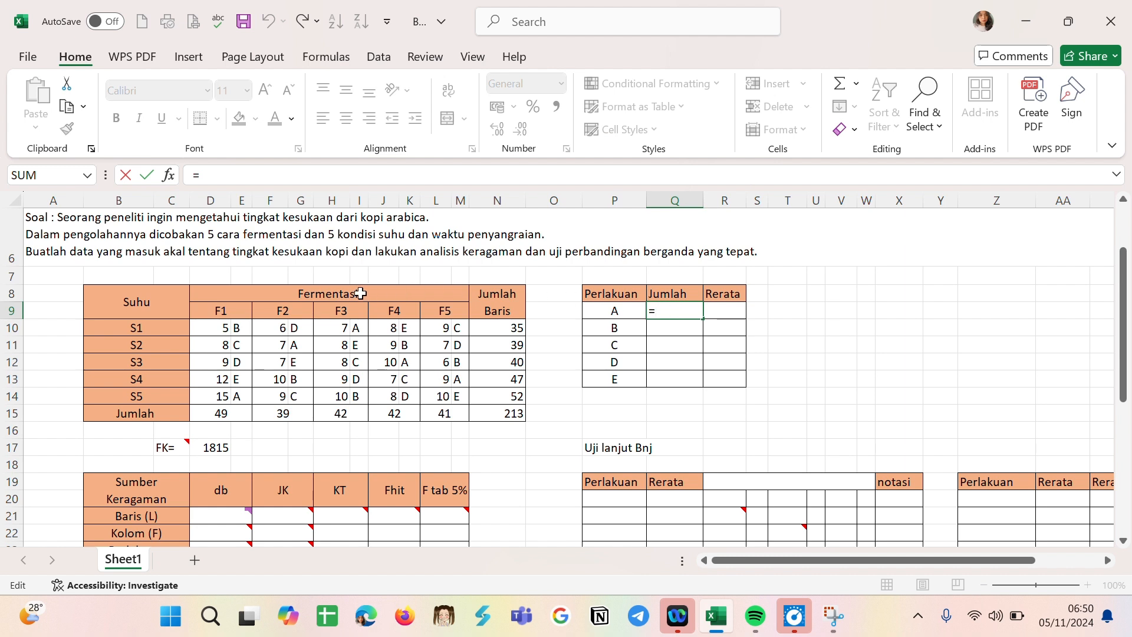
click(335, 331)
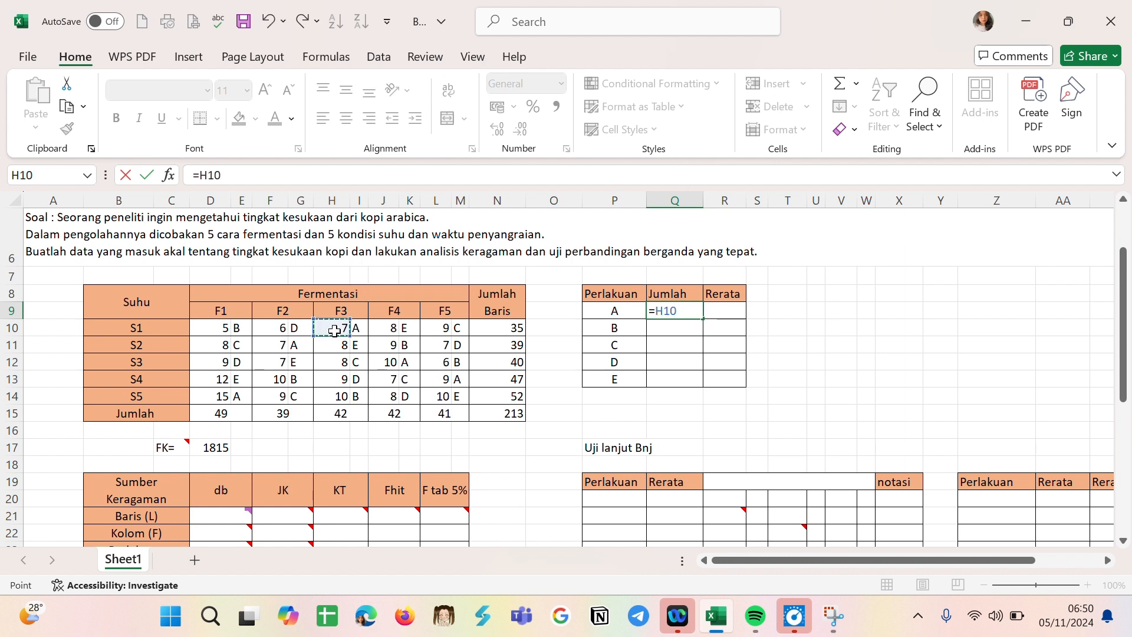
text(+)
click(267, 346)
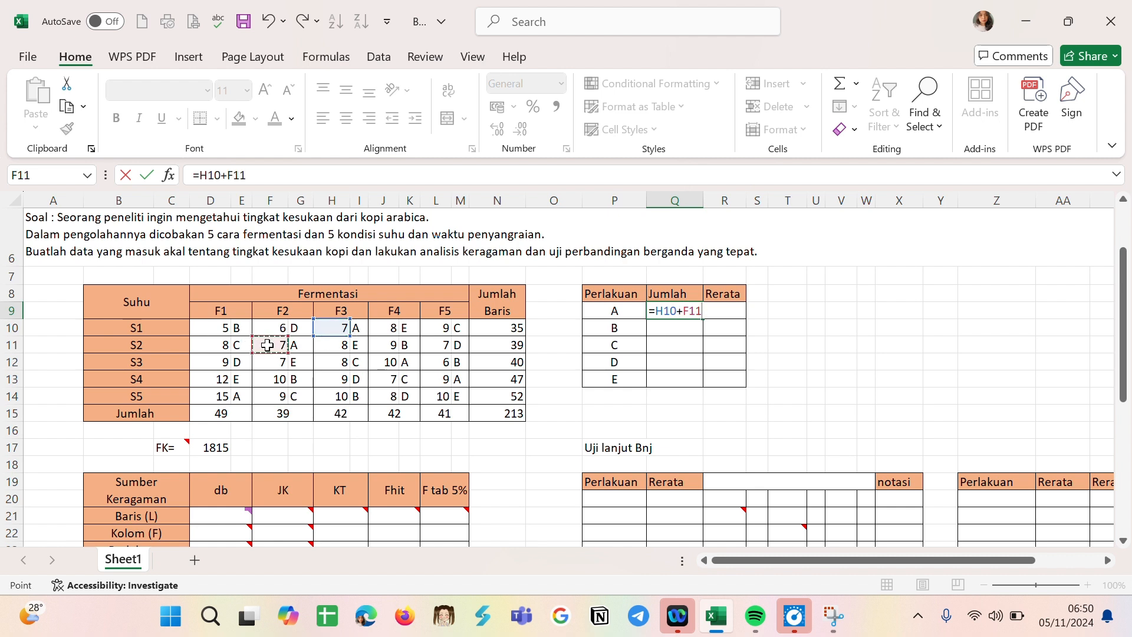
text(+)
click(378, 367)
text(+)
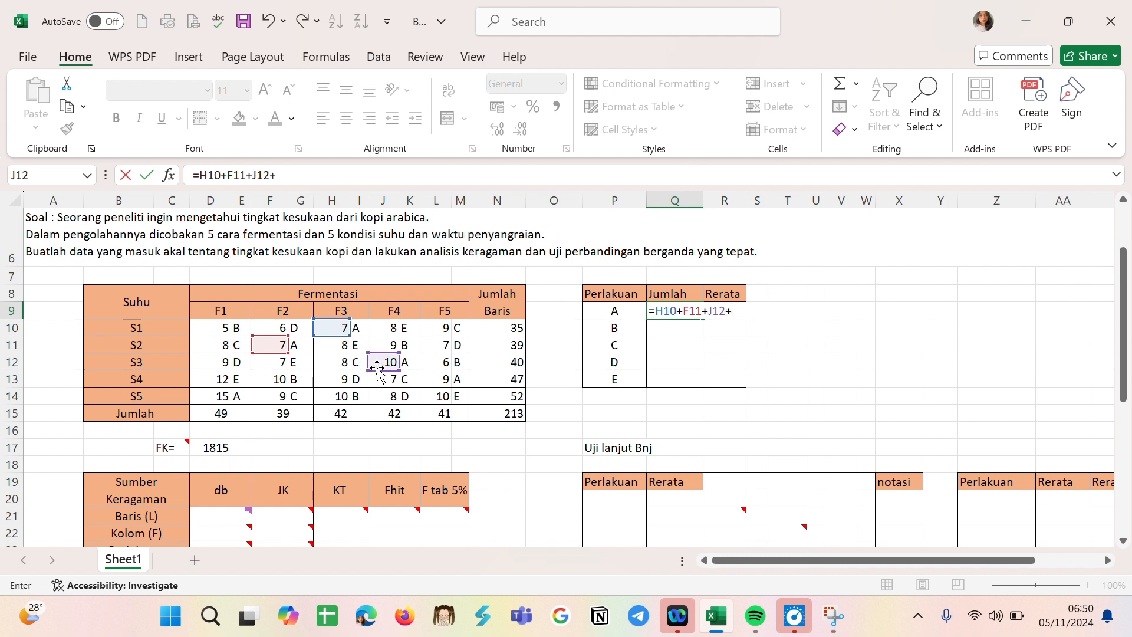
click(438, 379)
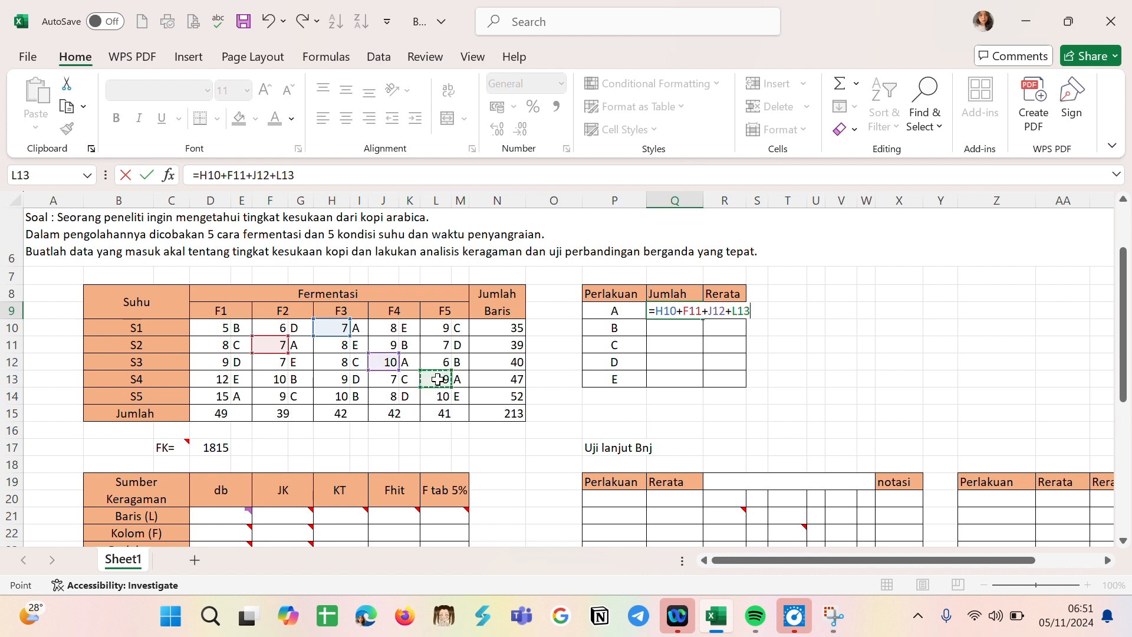
text(+)
click(226, 397)
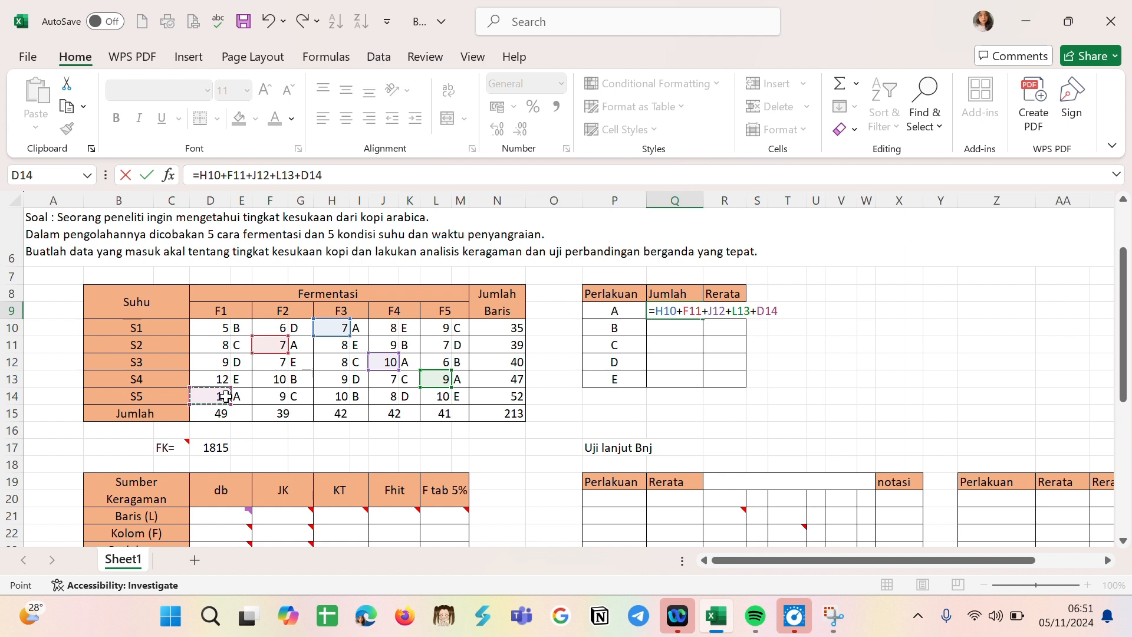
key(Return)
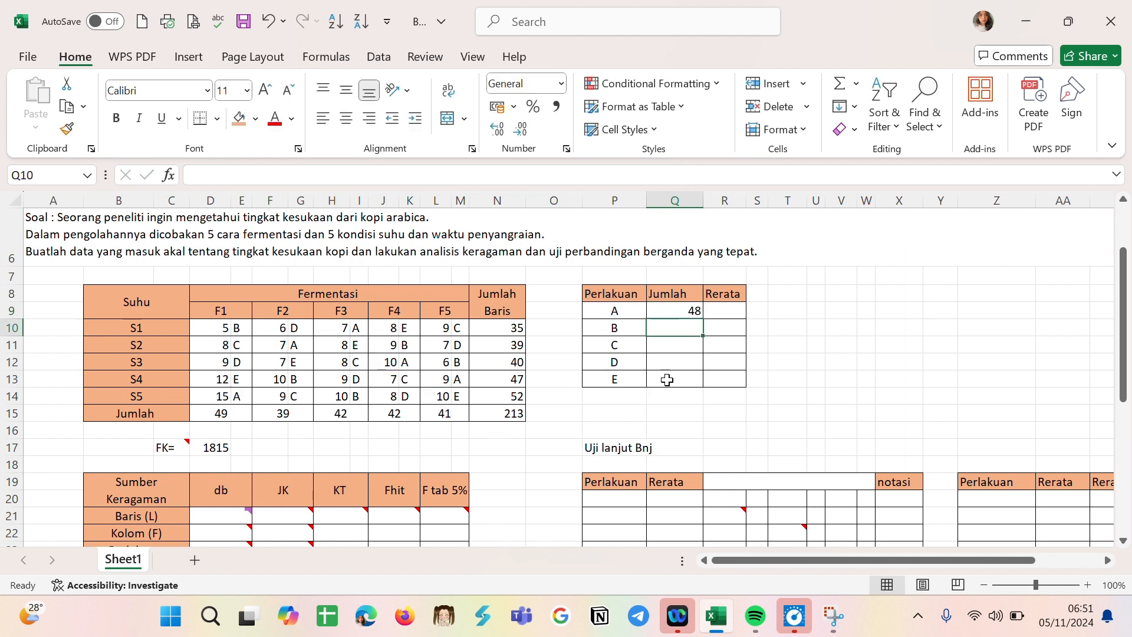
- Total treatment B in Q10 with the formula =D10+J11+L12+F13+H14
text(=)
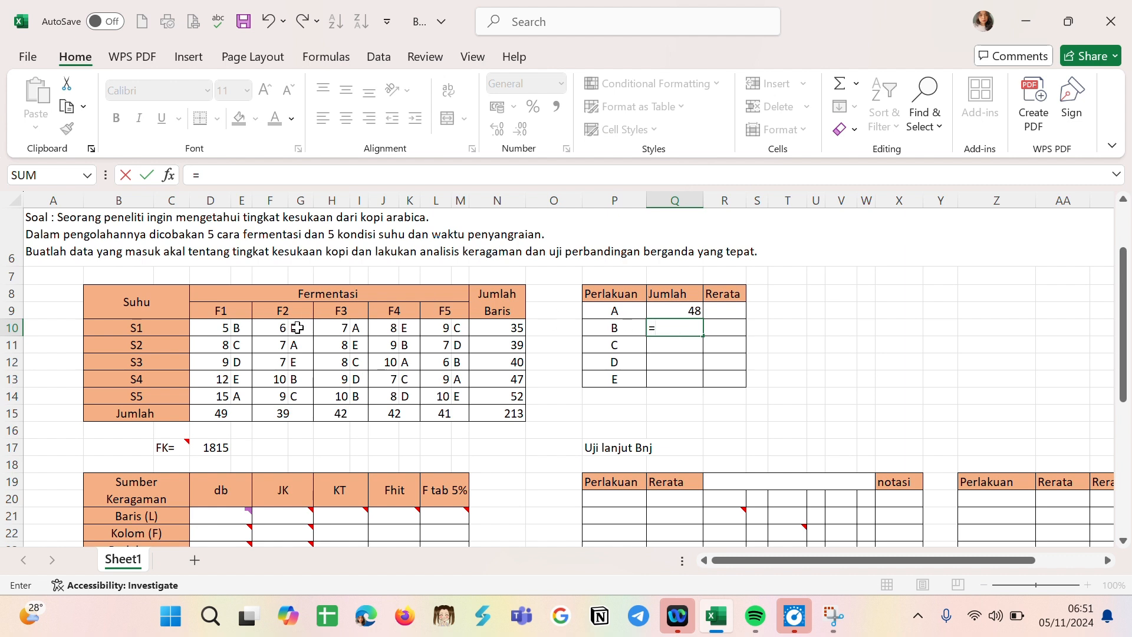
click(223, 330)
text(+)
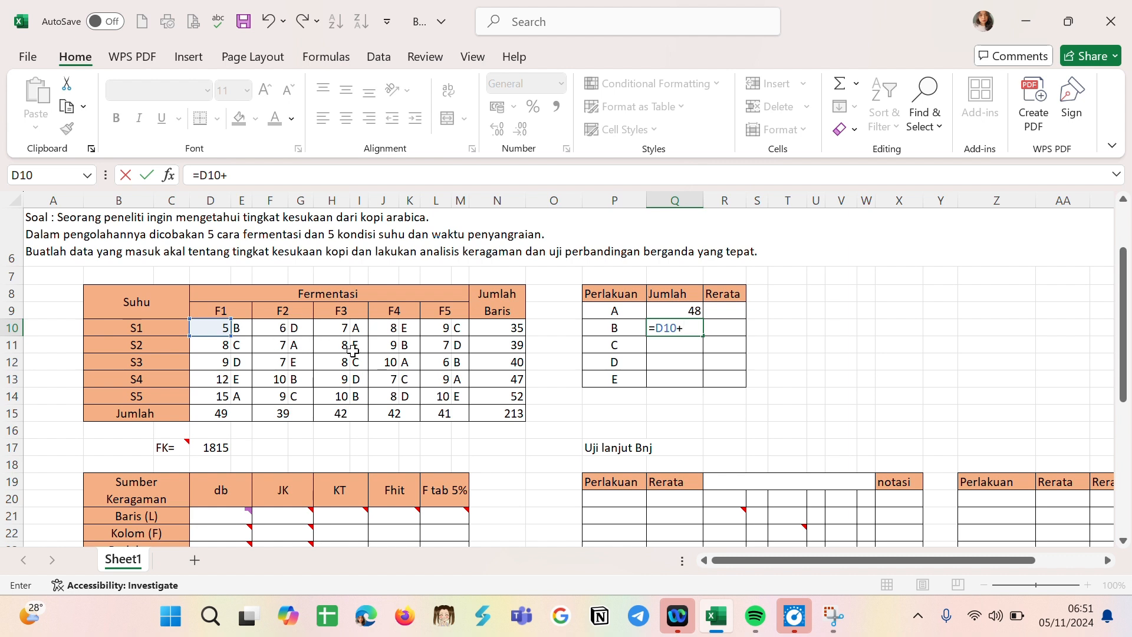
click(382, 348)
text(+)
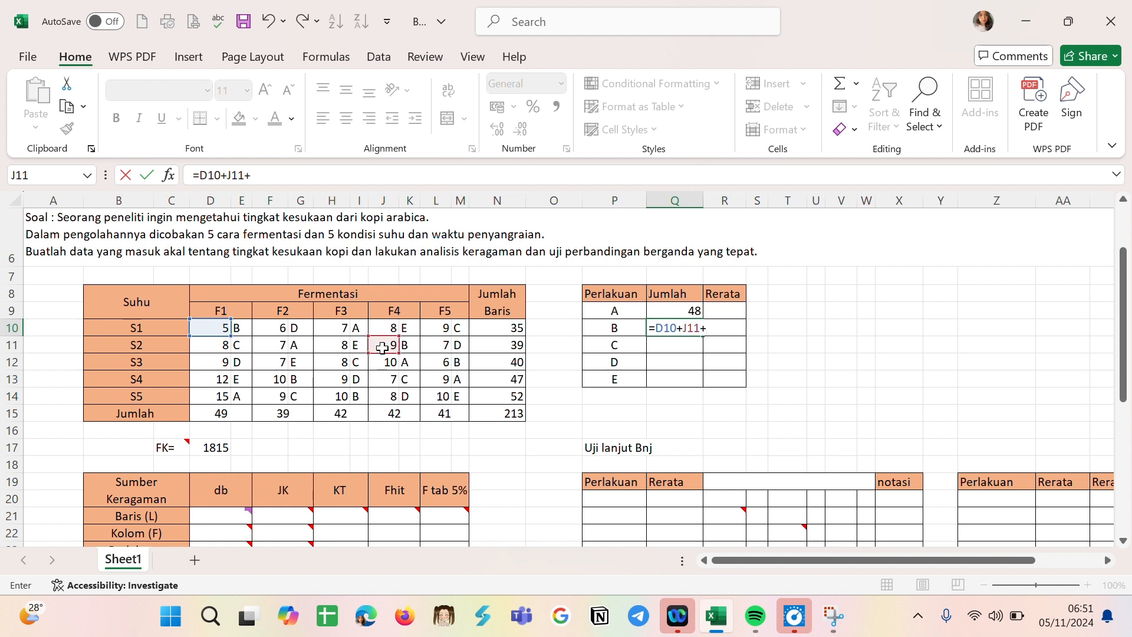
click(439, 362)
text(+)
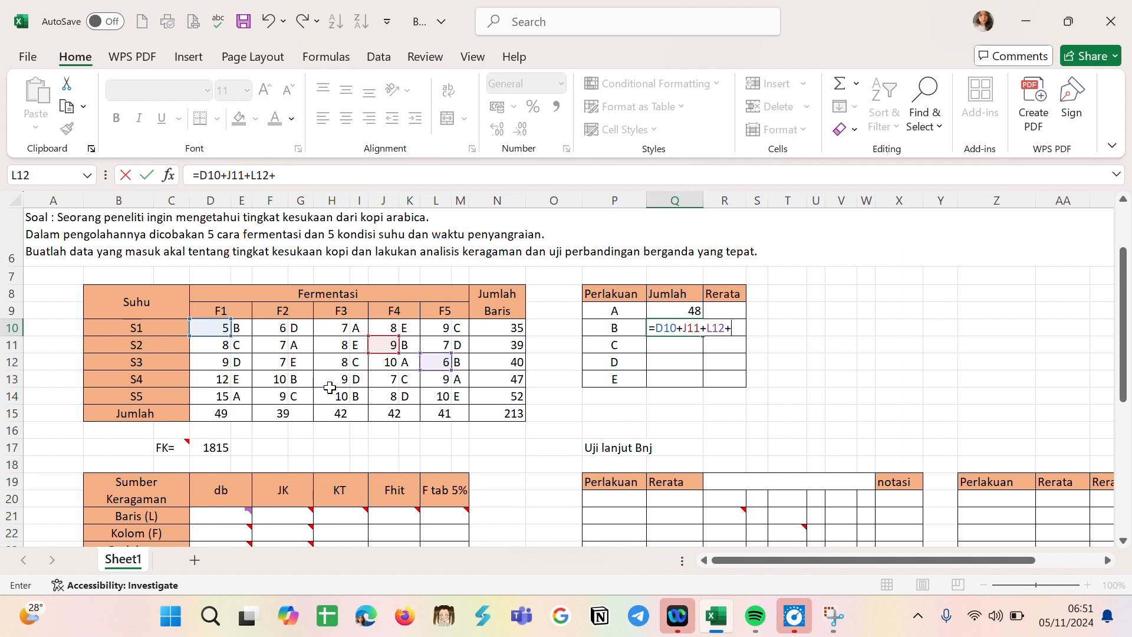
click(277, 383)
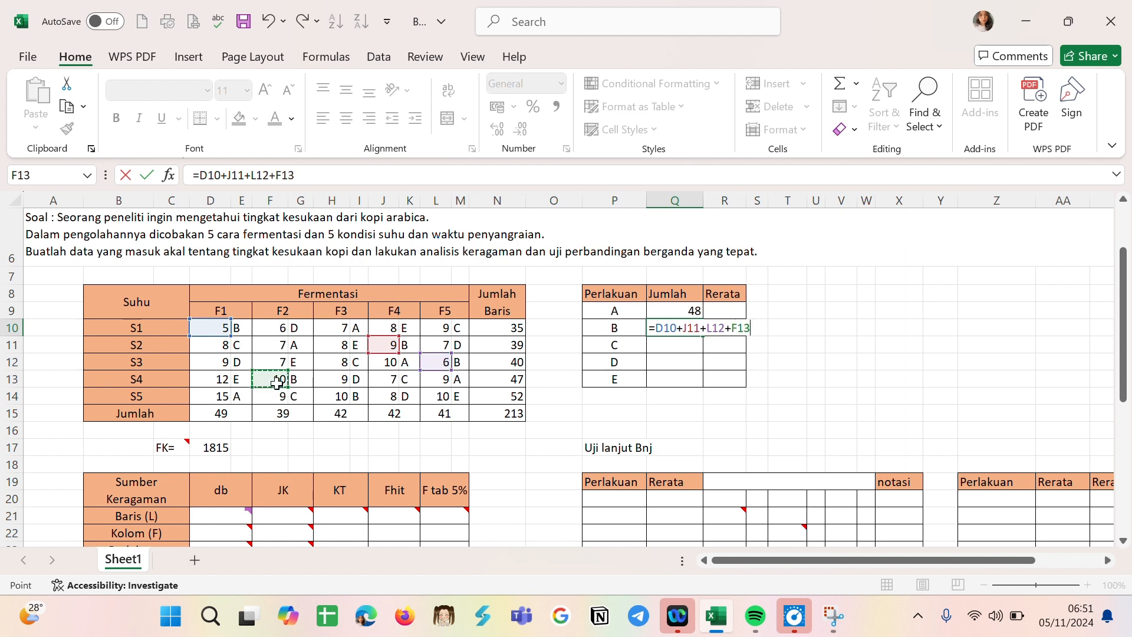
text(+)
click(342, 398)
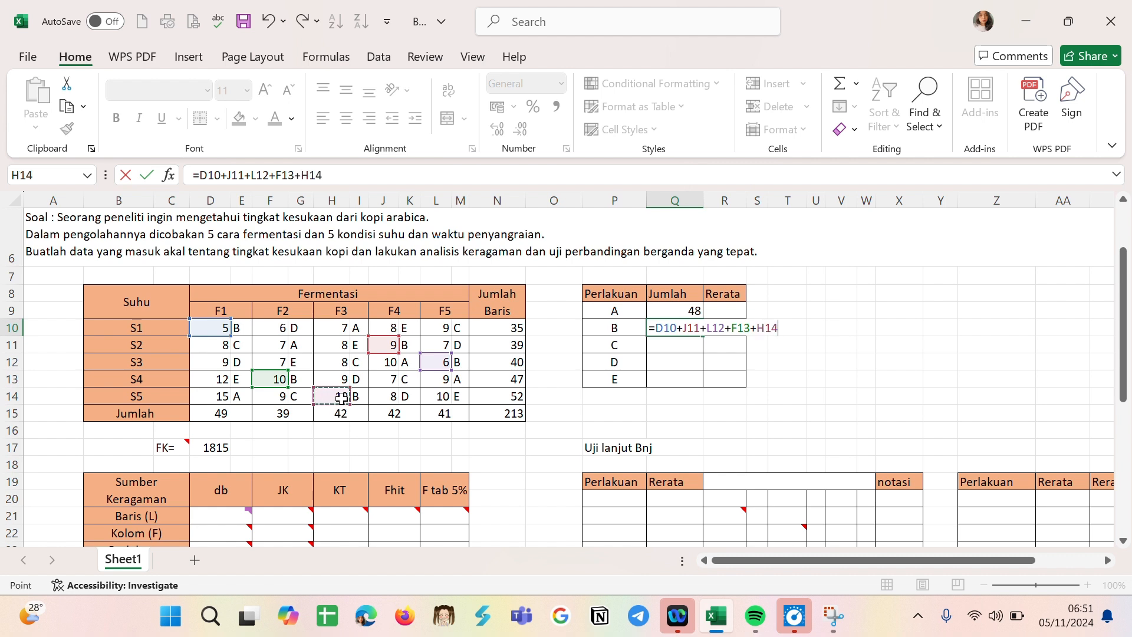
text())
key(BackSpace)
key(Return)
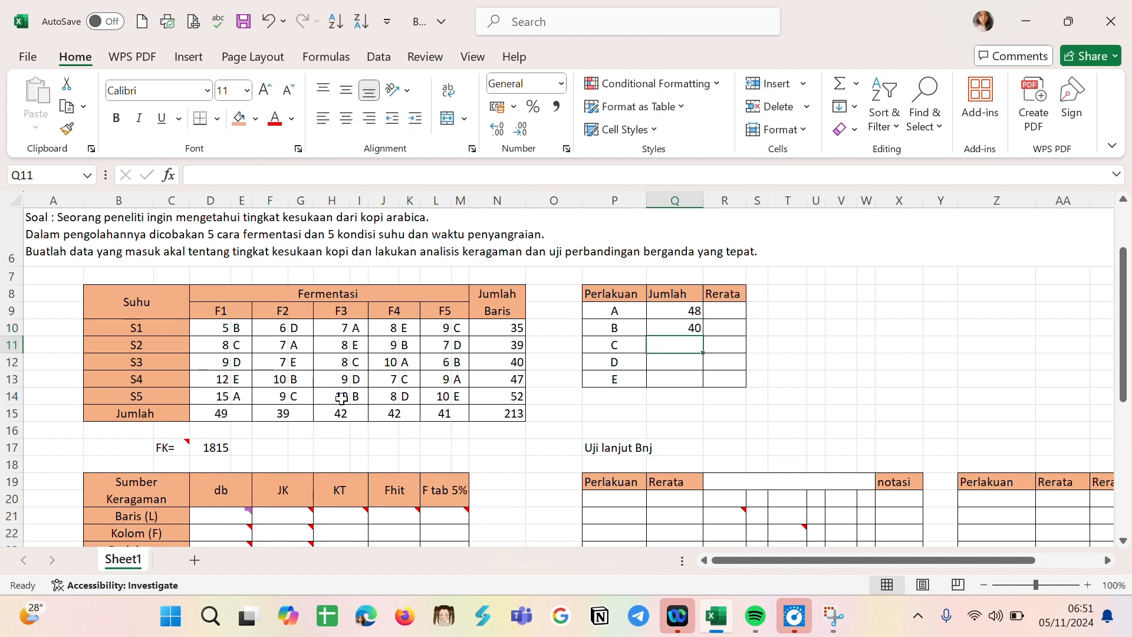
- Enter =L10 in Q11 as the first term of the treatment C total
text(=)
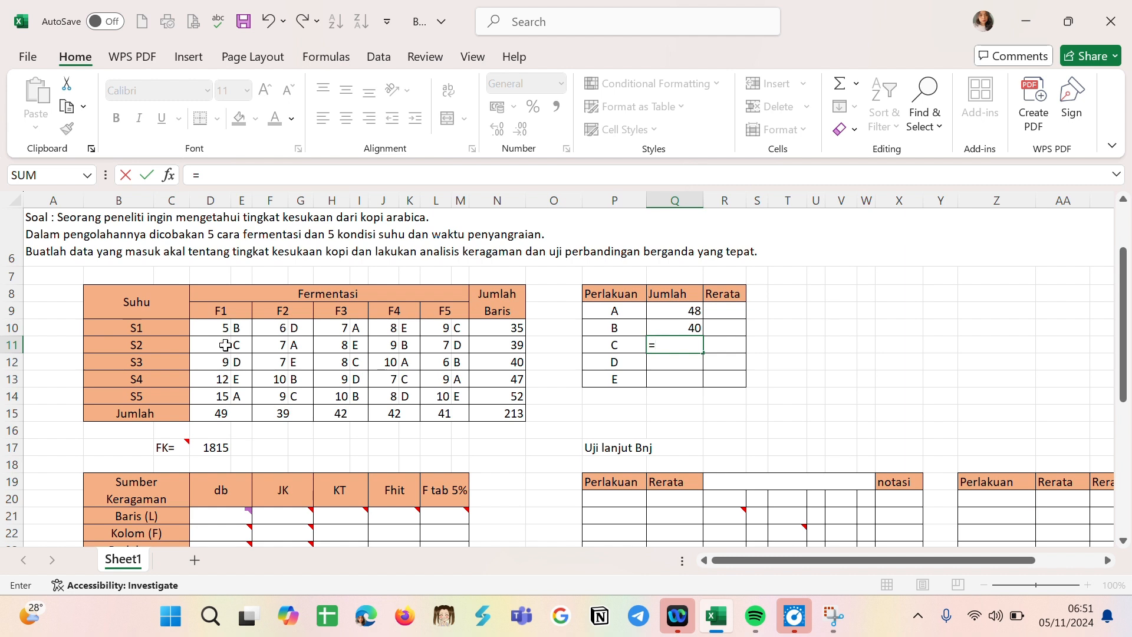
click(443, 332)
key(Return)
- Enter the sum of the C-labelled cells, =L10+D11+H12+J13+F14, in Q12 of the treatment table
text(+)
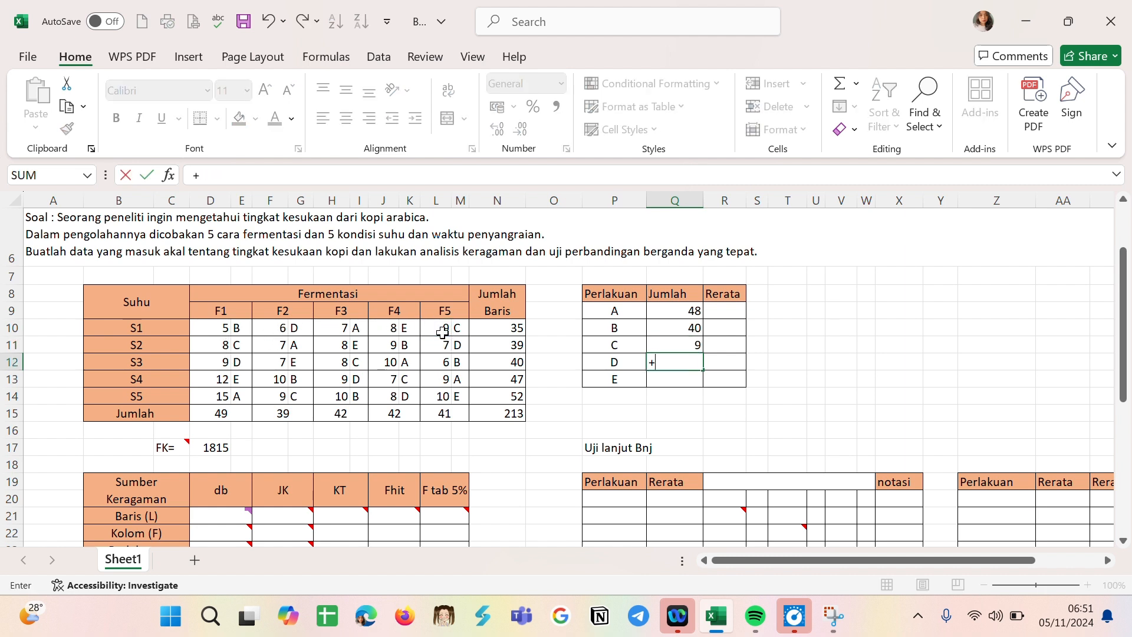
key(BackSpace)
text(=)
click(441, 328)
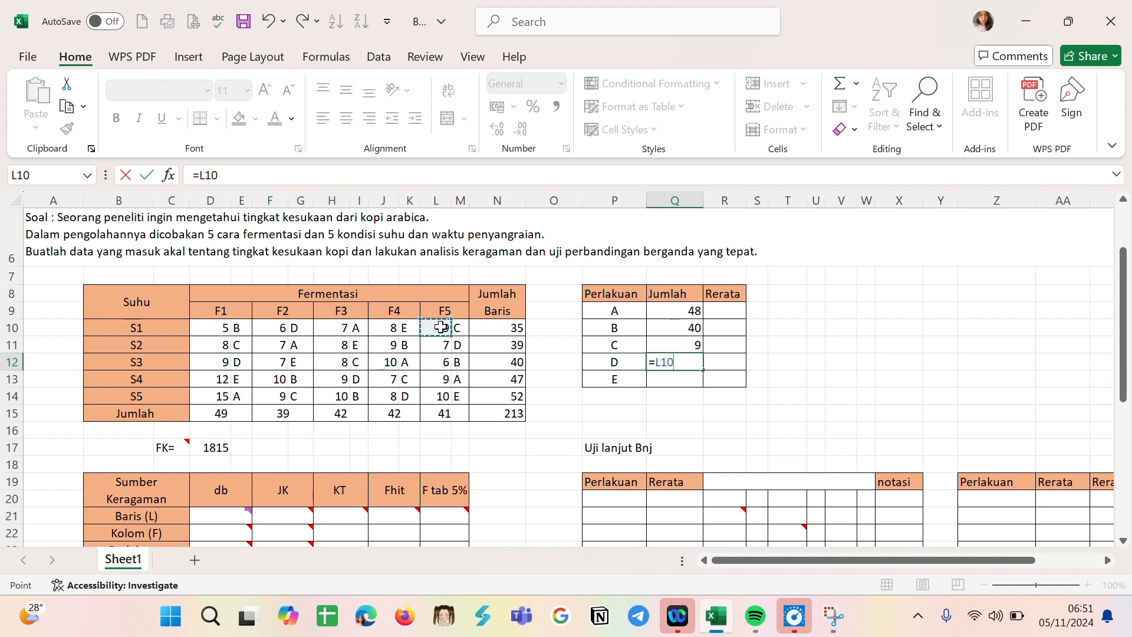
text(+)
click(219, 345)
text(+)
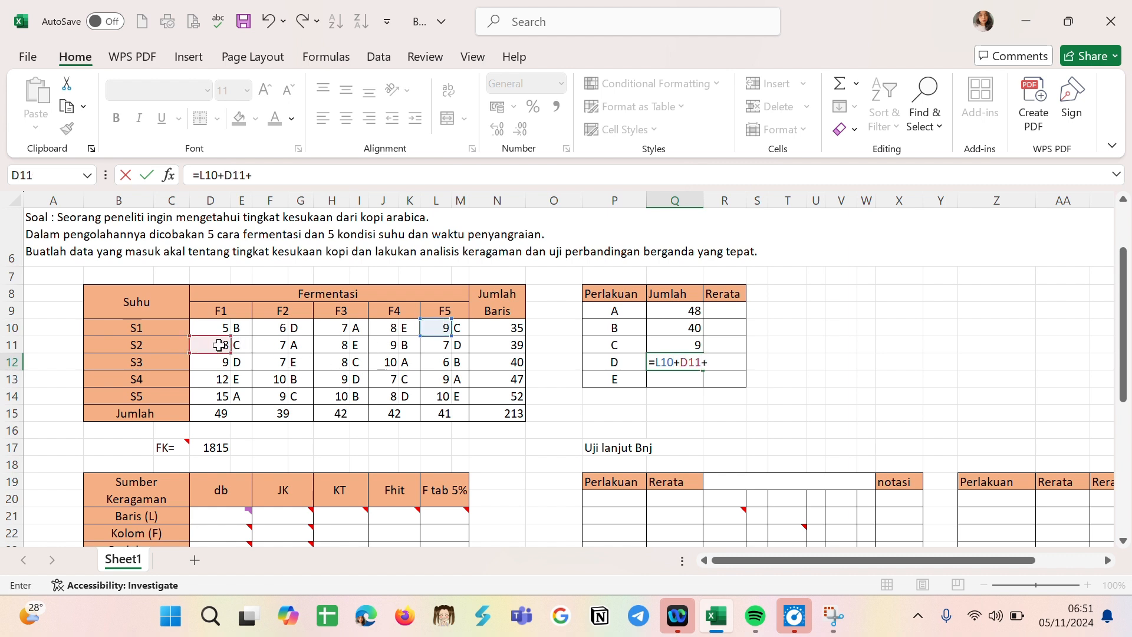
click(340, 361)
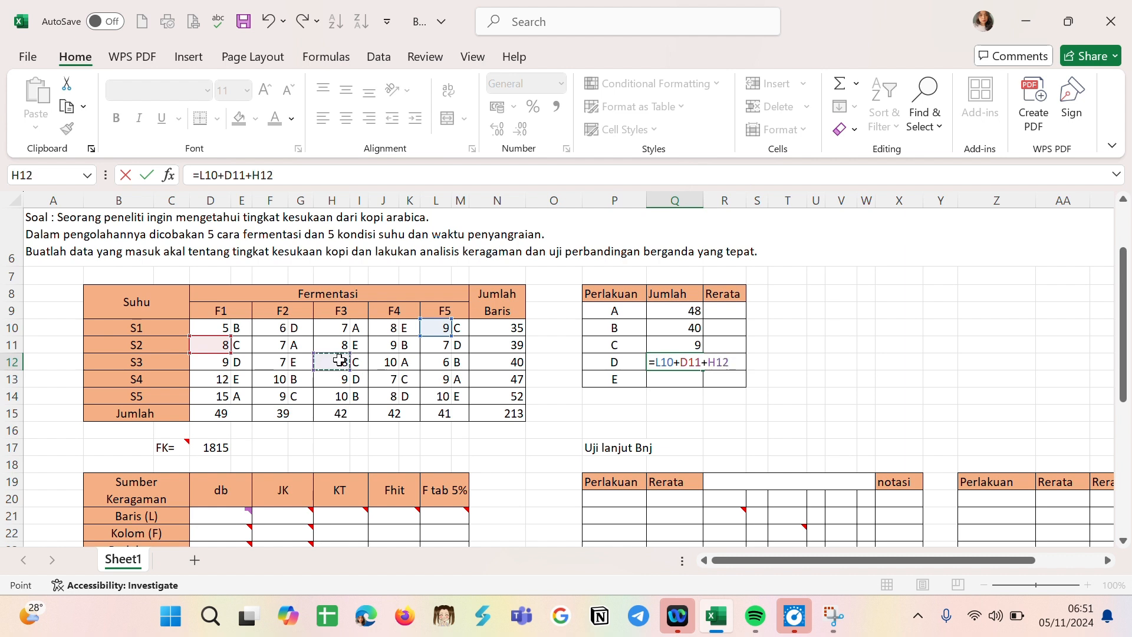
text(+)
click(394, 381)
text(+)
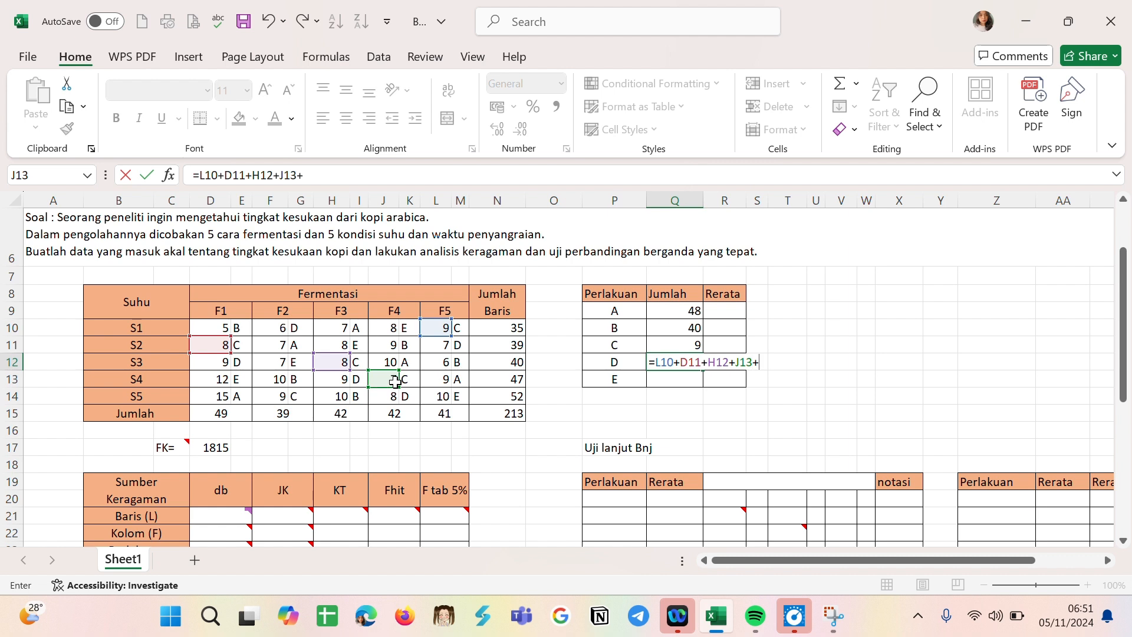
click(263, 397)
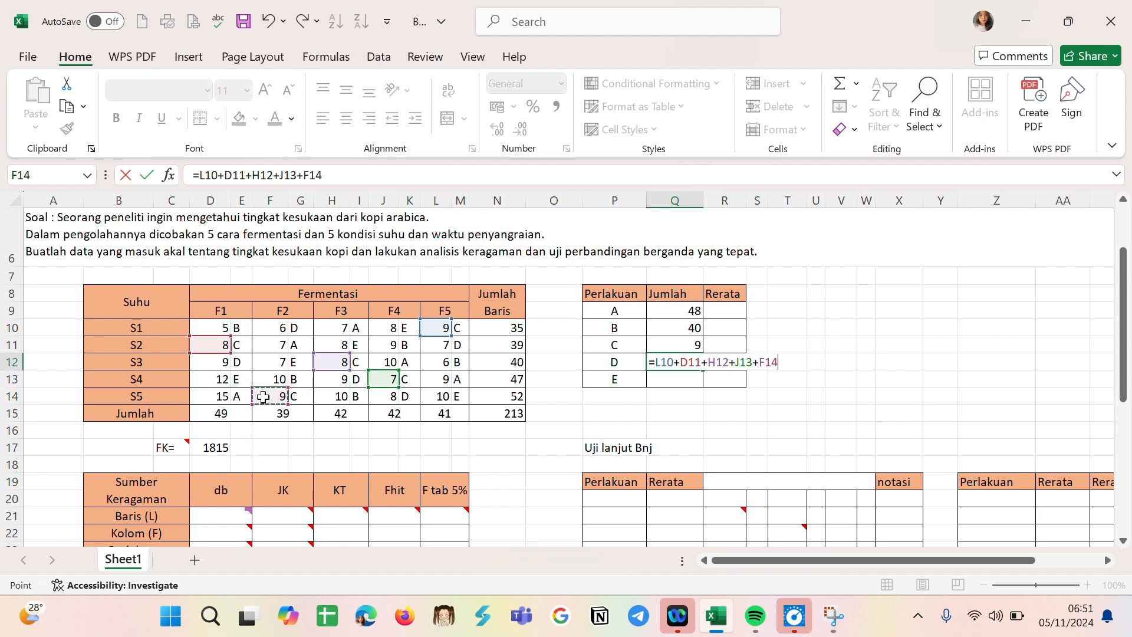
key(Return)
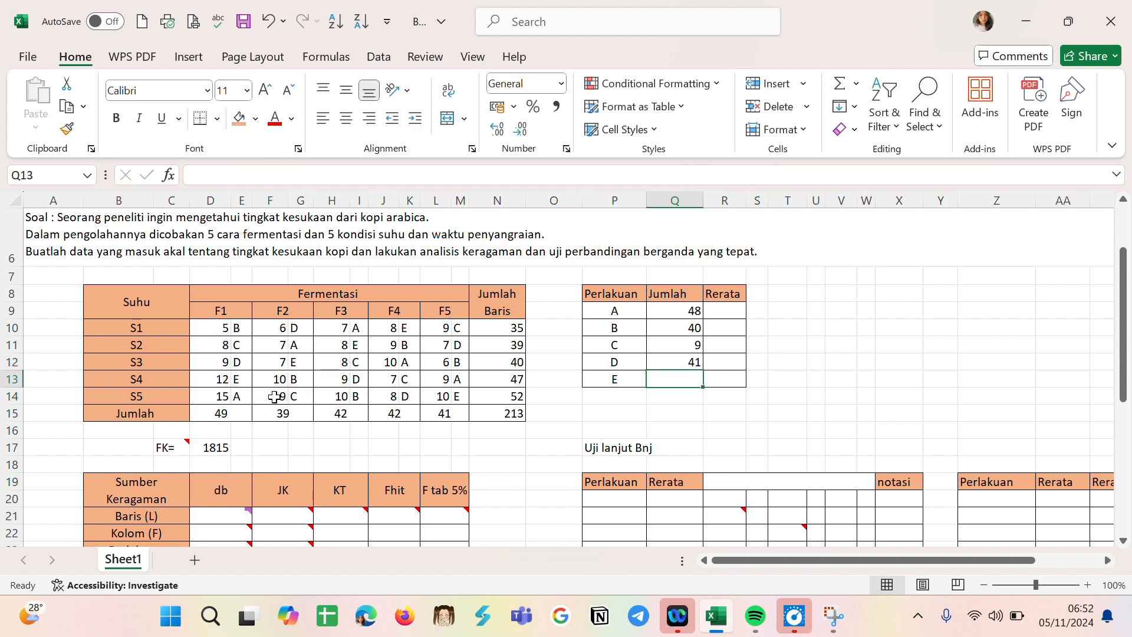
- Extend the treatment C total in Q11 to =L10+D11+H12+J13+F14
click(691, 347)
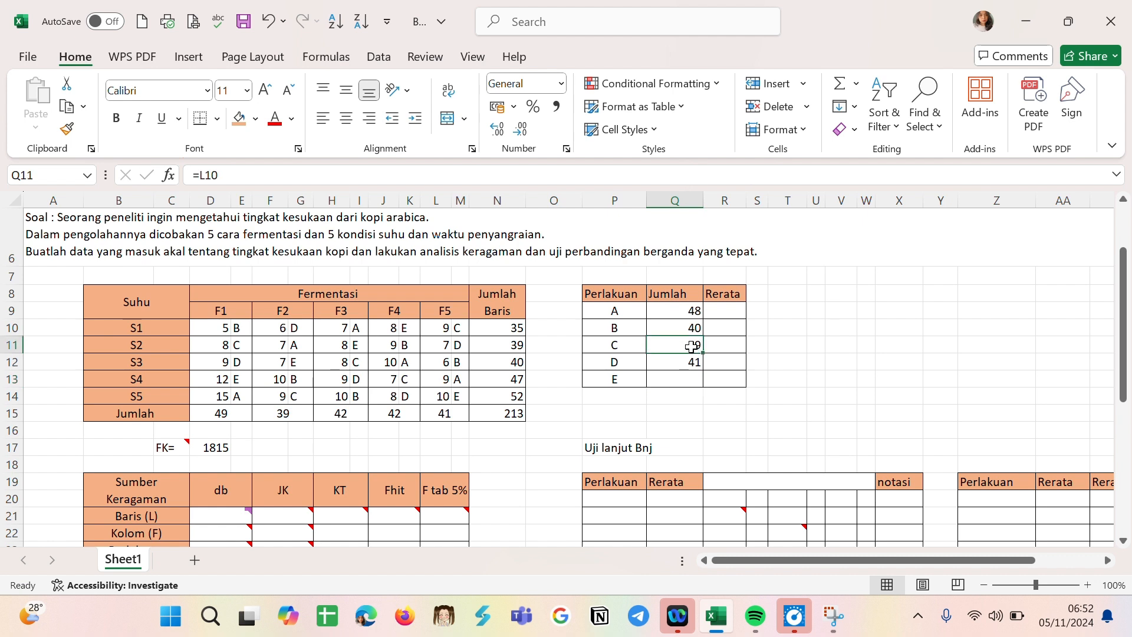
double_click(692, 347)
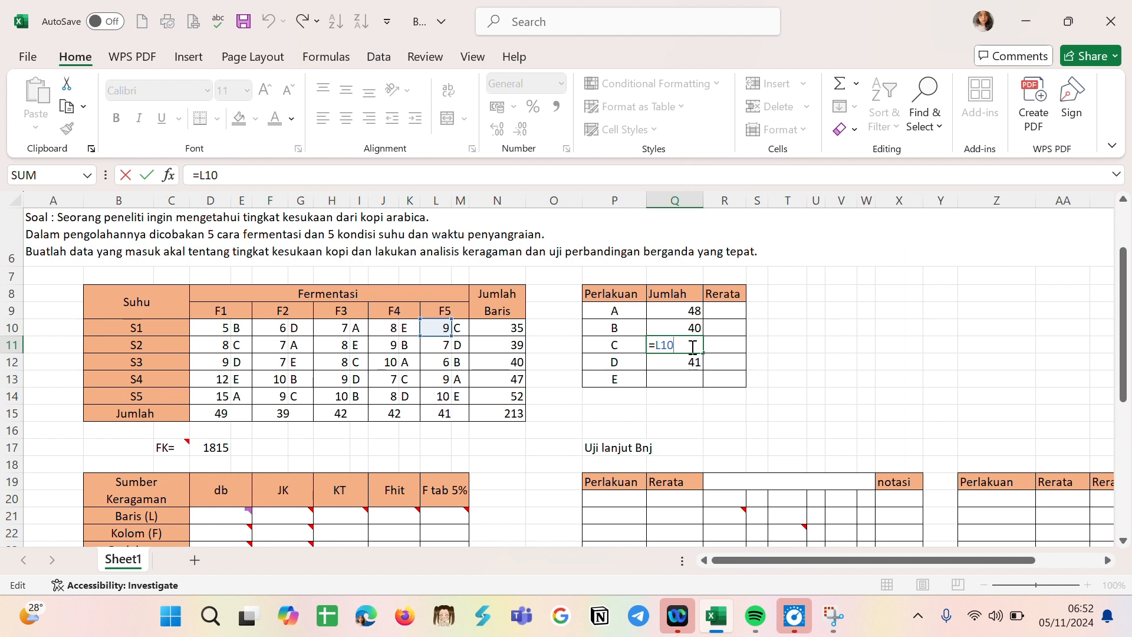
text(+)
click(219, 345)
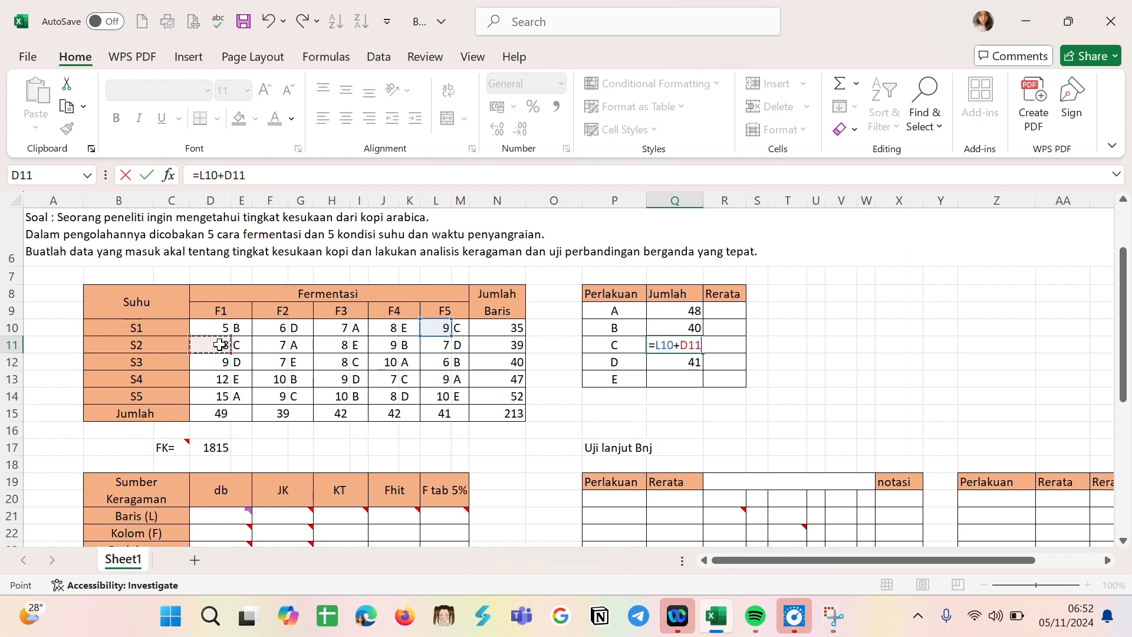
text(+)
click(337, 362)
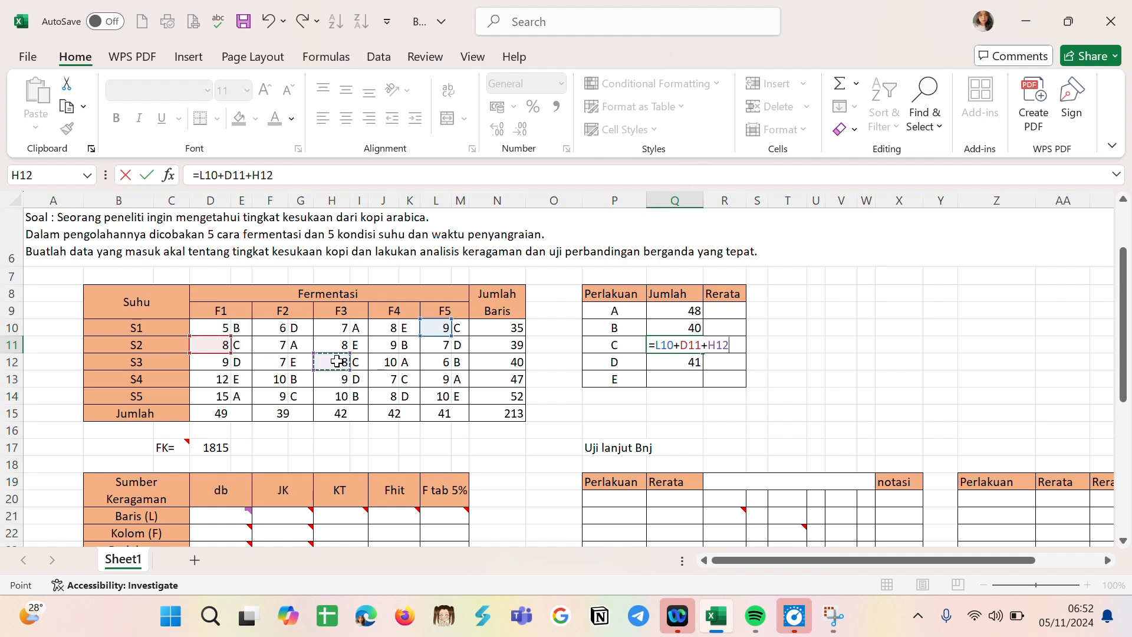
text(+)
click(392, 380)
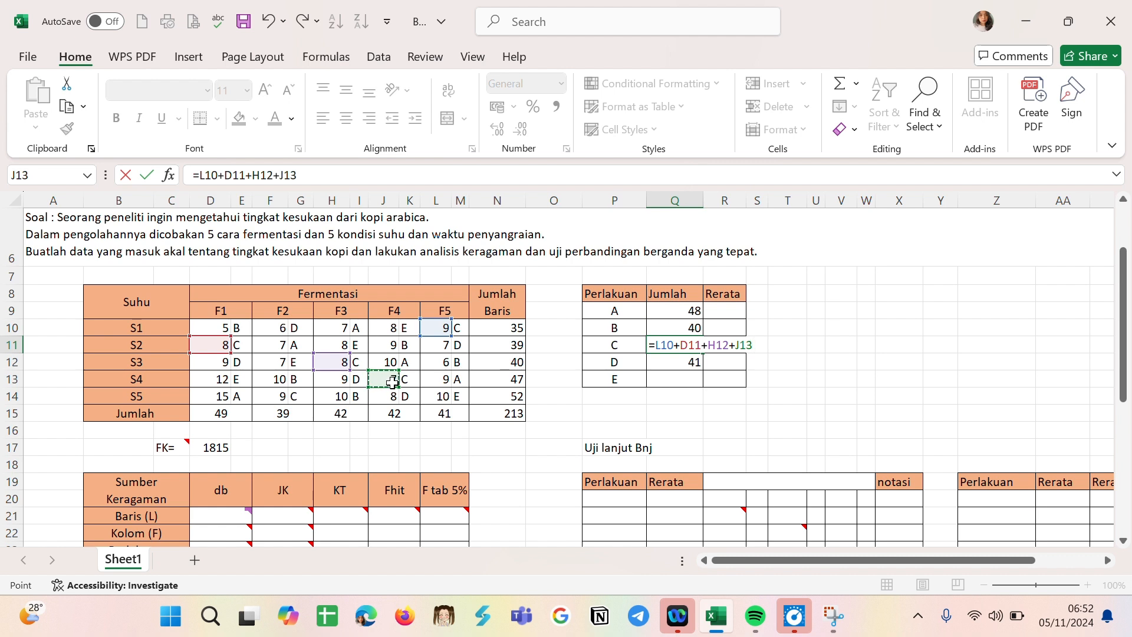
text(+)
click(277, 397)
key(Return)
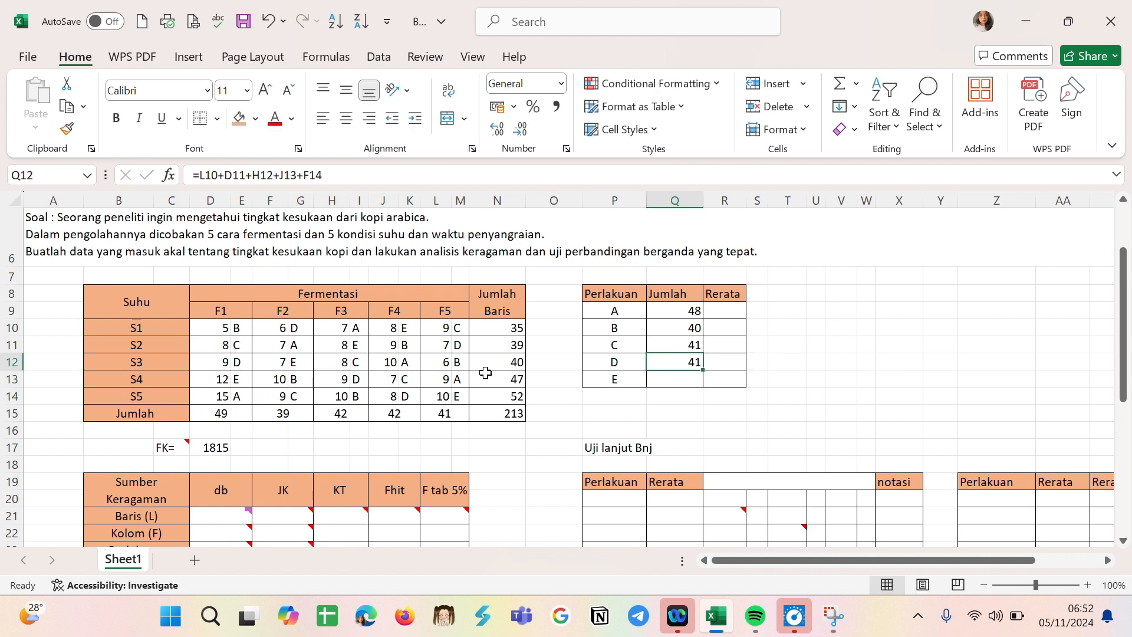
- Replace the treatment D total in Q12 with the sum of the D-labelled cells, =F10+L11+D12+H13+J14
double_click(689, 364)
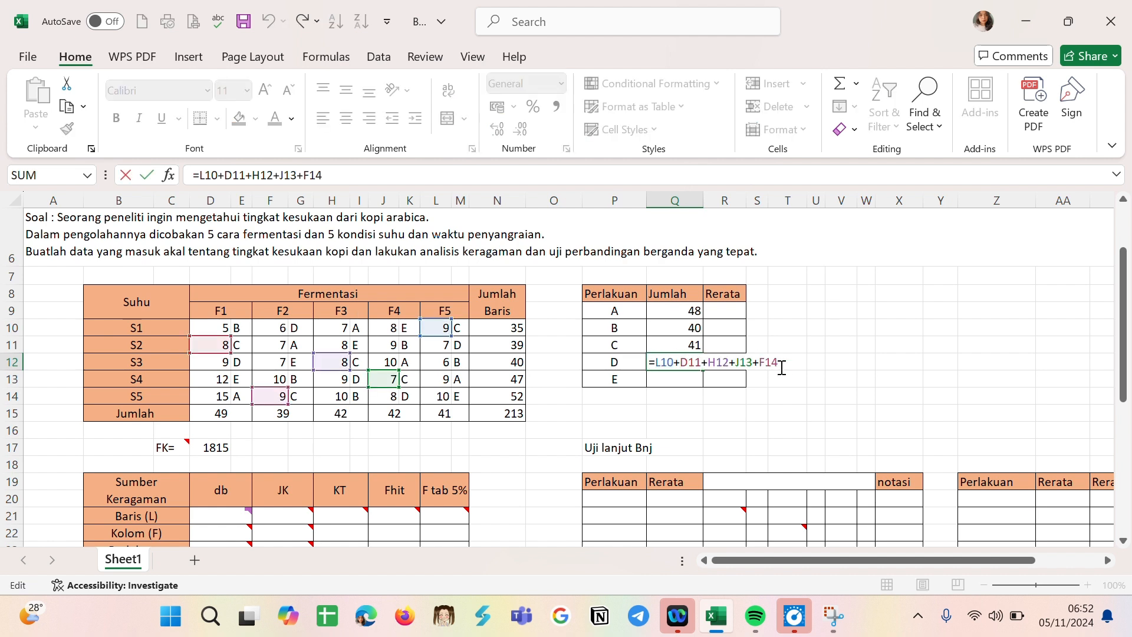
drag(791, 366, 660, 364)
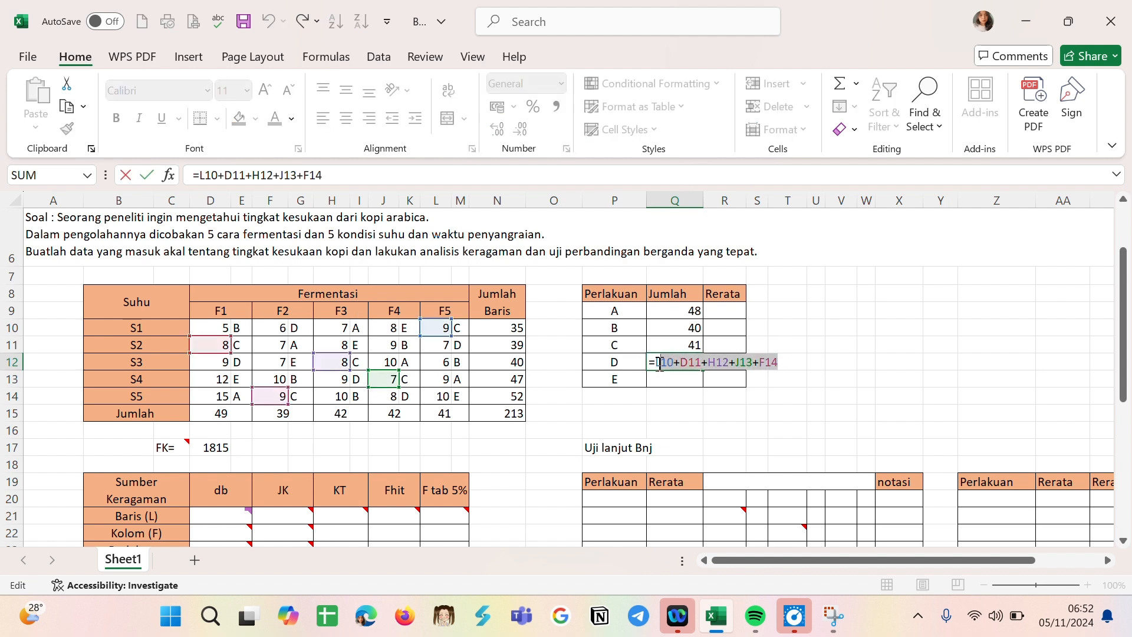
text(l)
key(BackSpace)
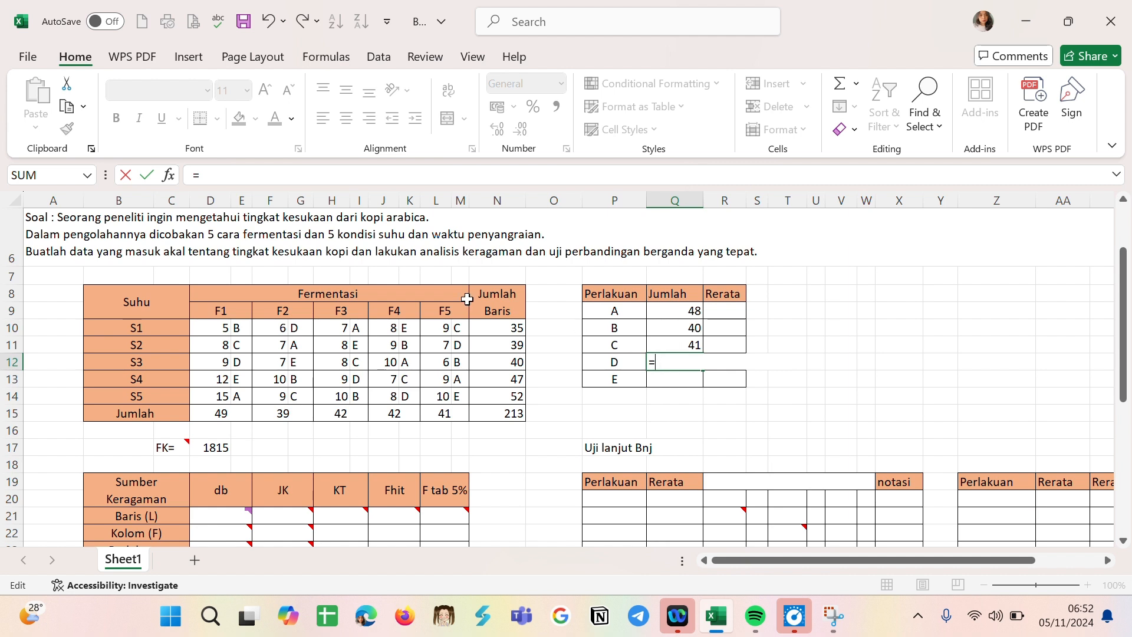
click(267, 331)
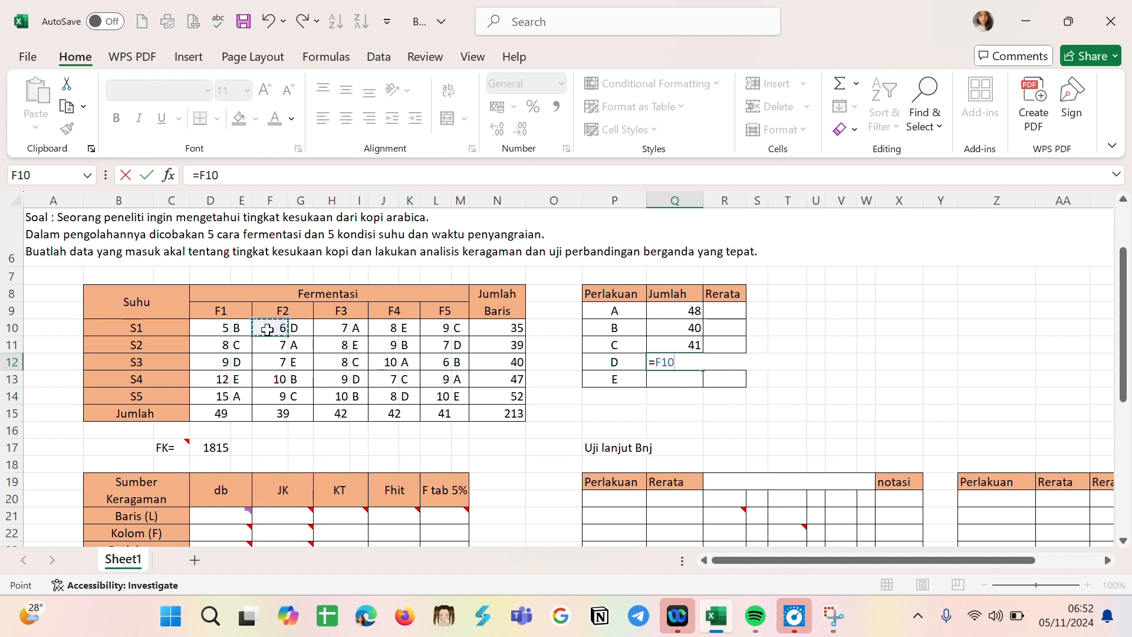
text(+)
click(441, 346)
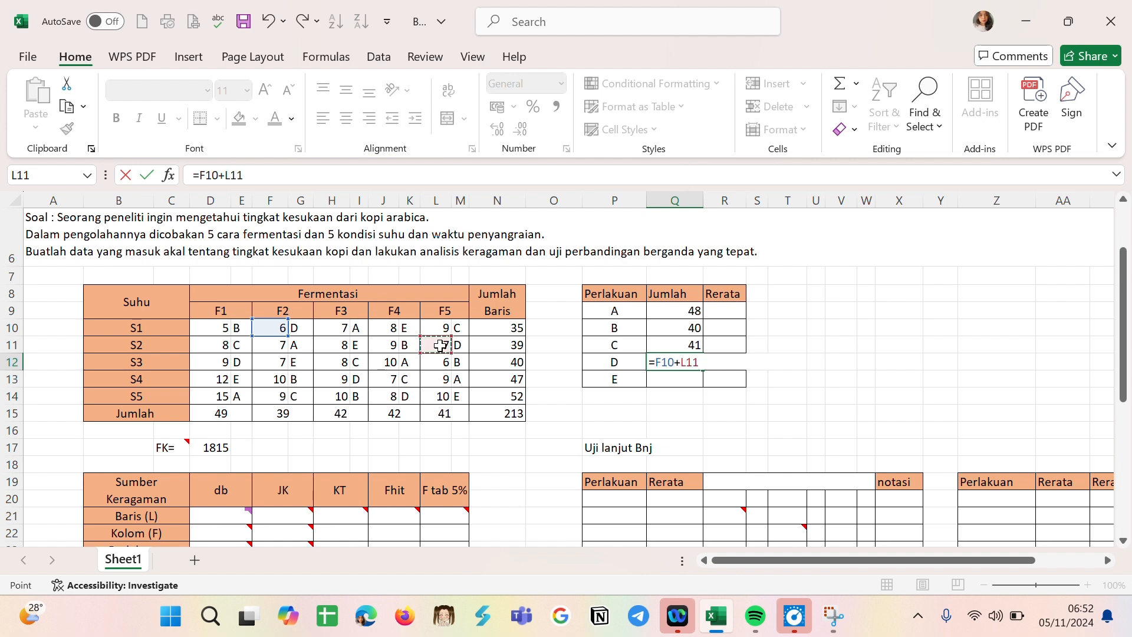
text(+)
click(220, 362)
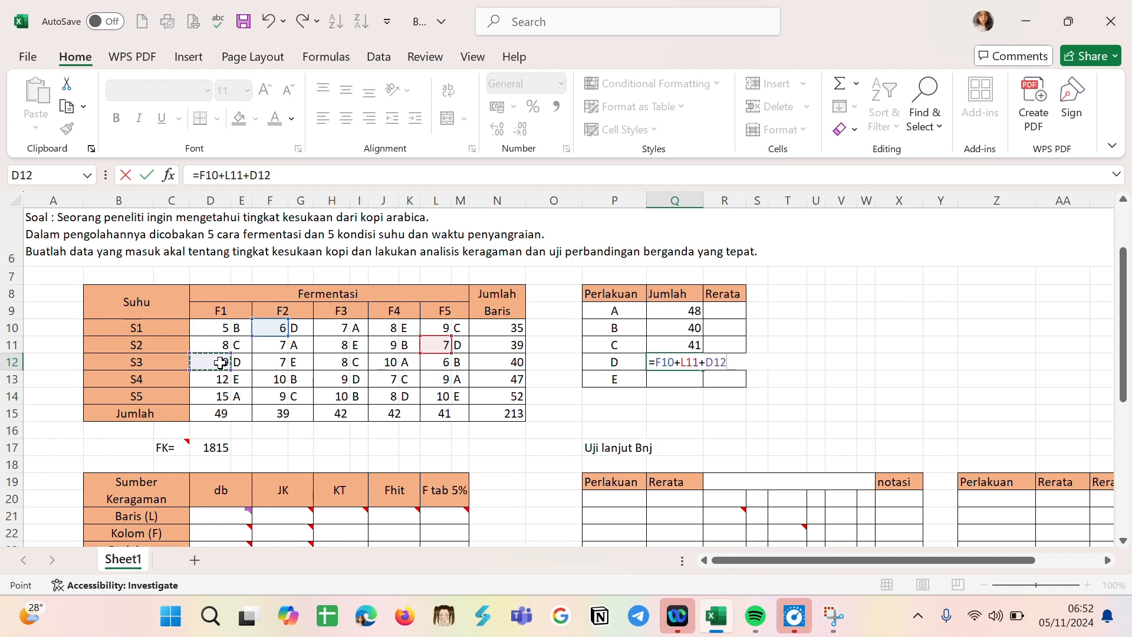
text(+)
click(340, 380)
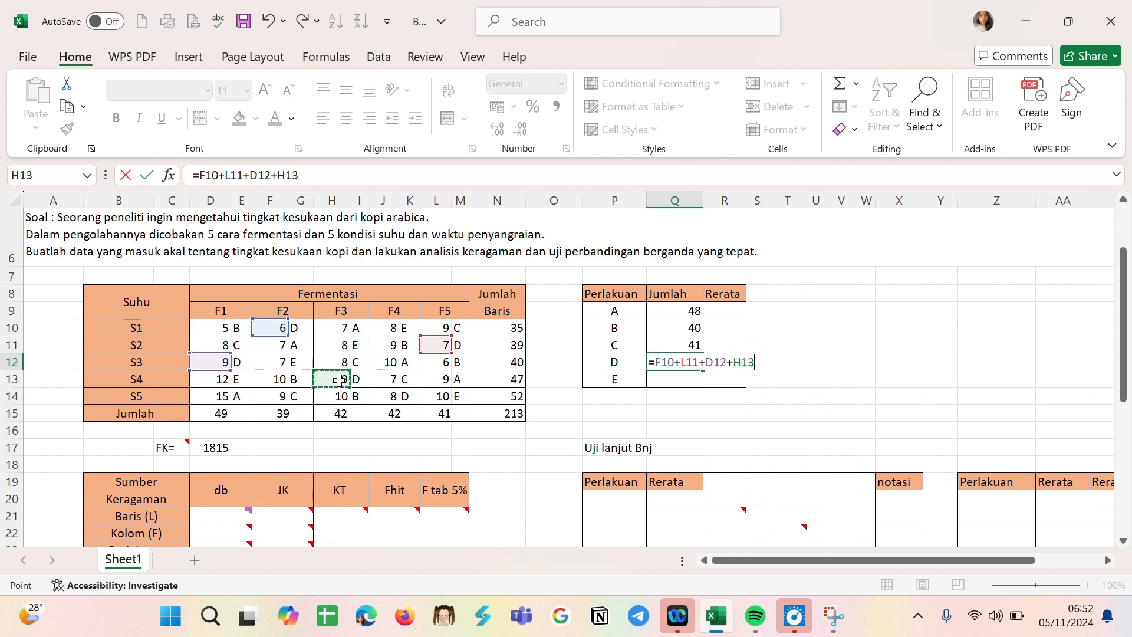
text(+)
click(390, 396)
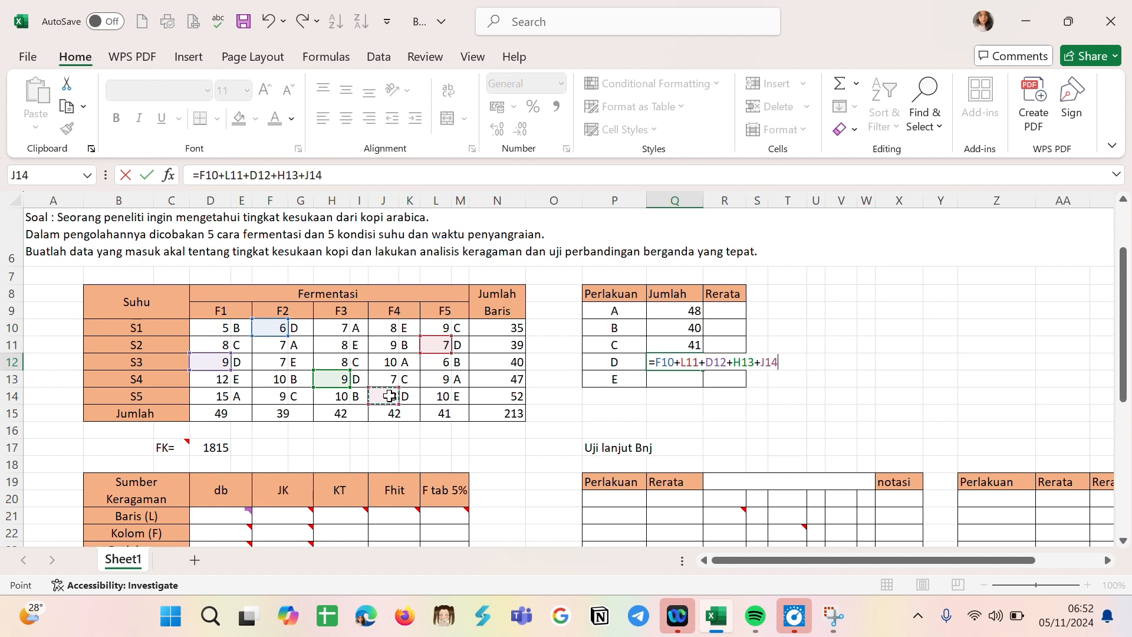
key(Return)
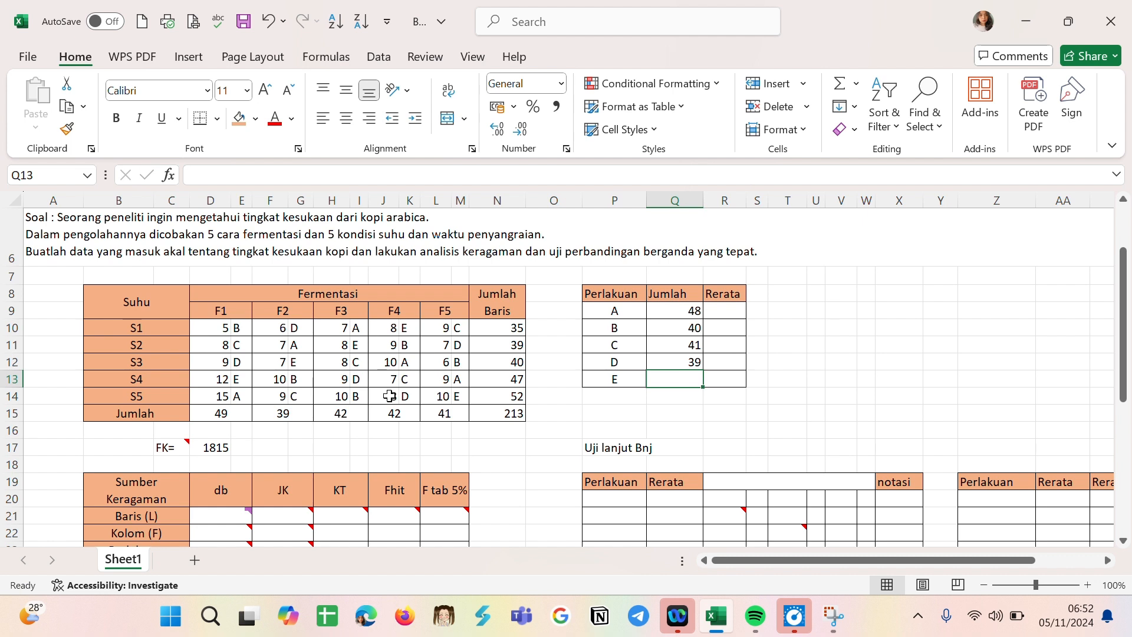
- Total treatment E in Q13 with the formula =J10+H11+F12+D13+L14
text(=)
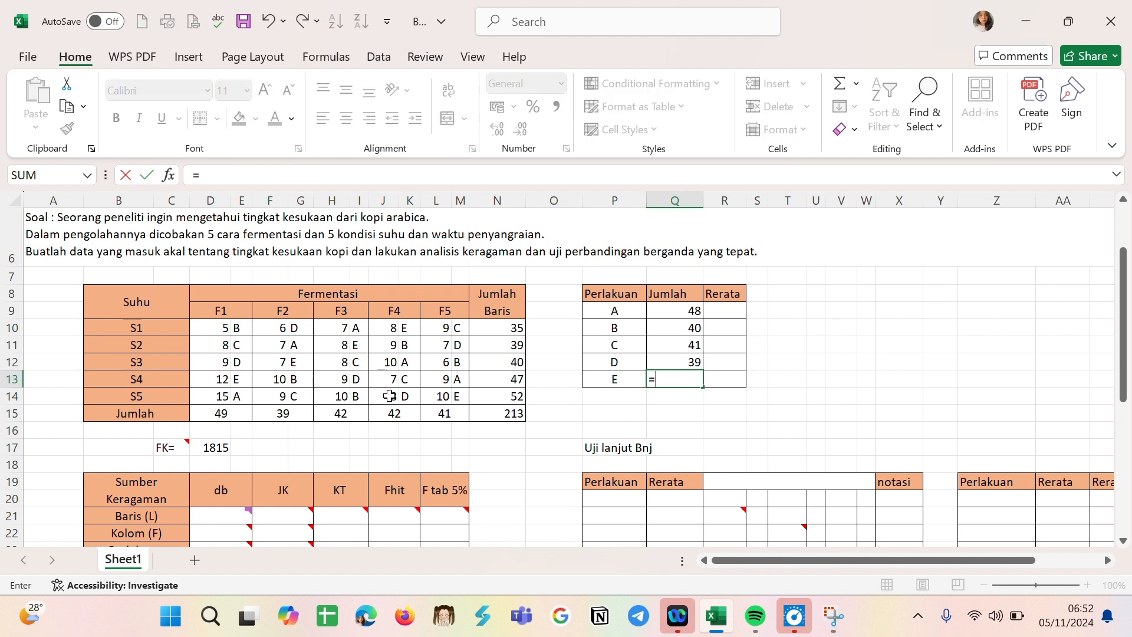
click(395, 328)
text(+)
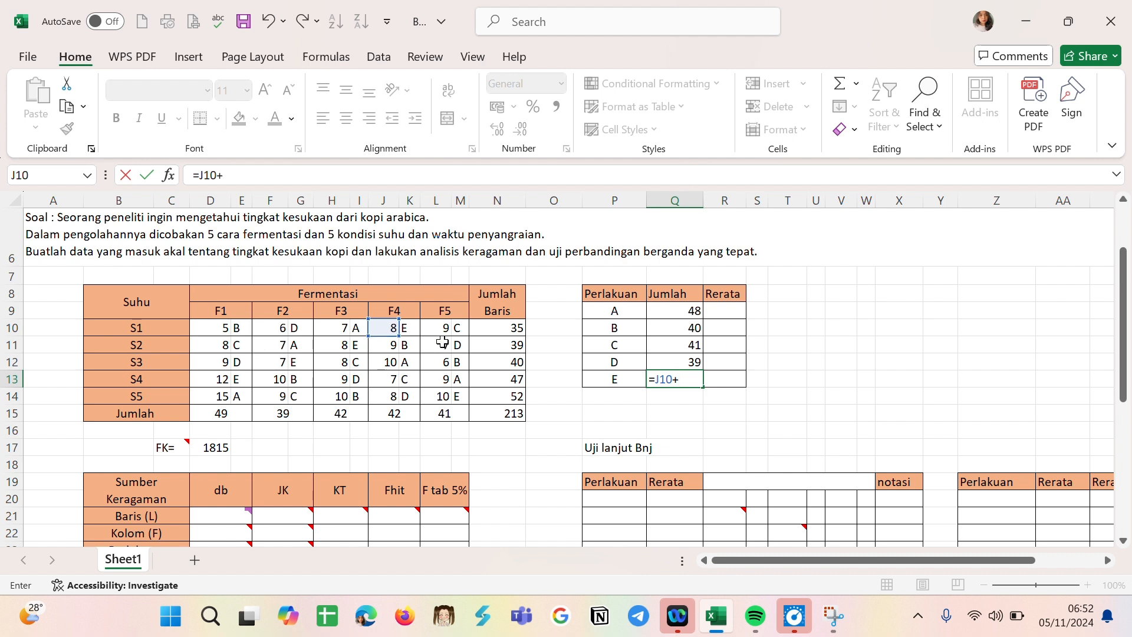
click(339, 344)
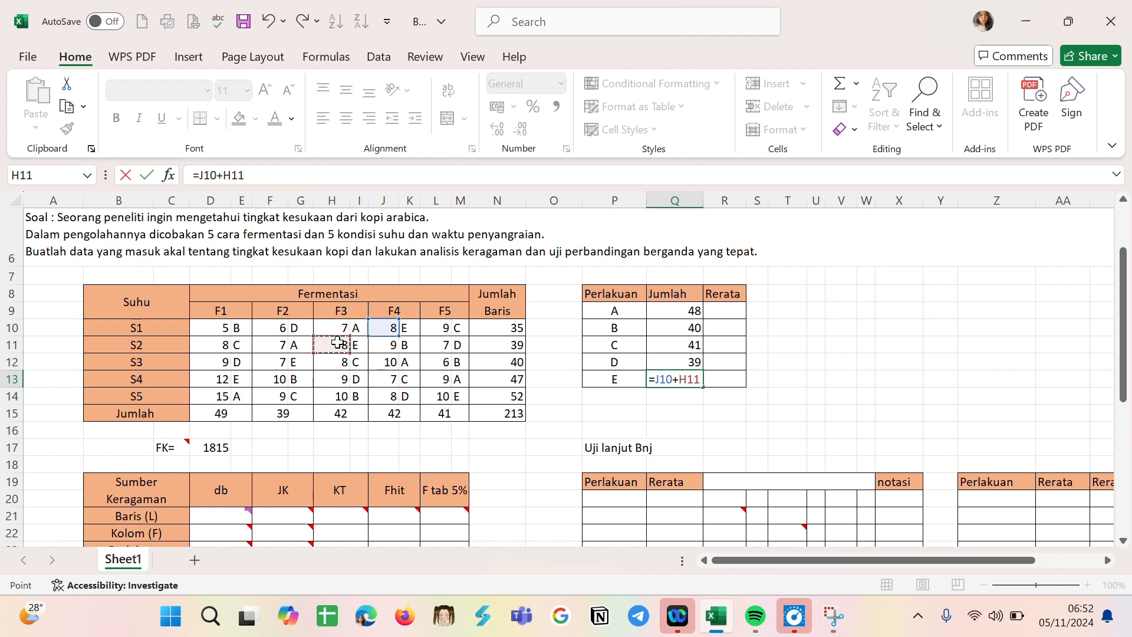
text(+)
click(282, 367)
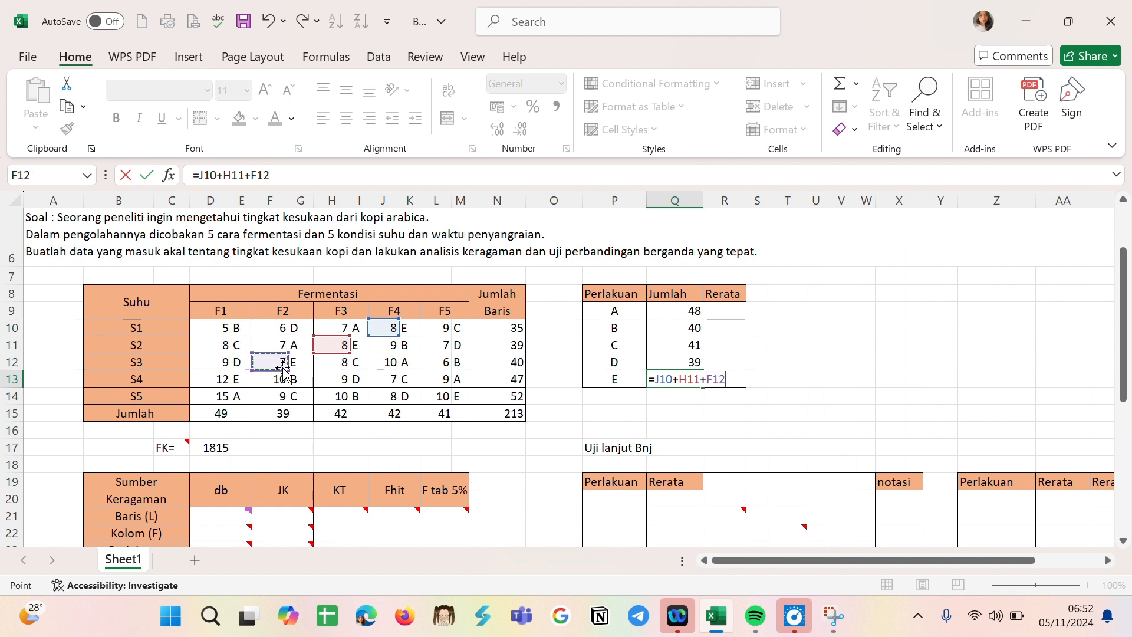
text(+)
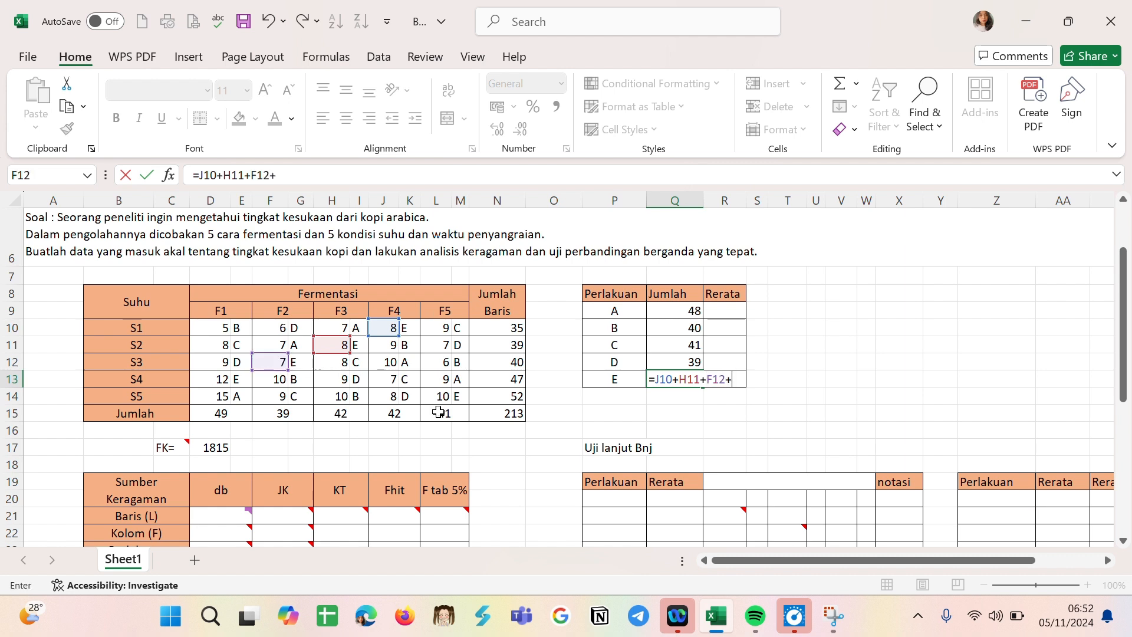
click(220, 381)
text(+)
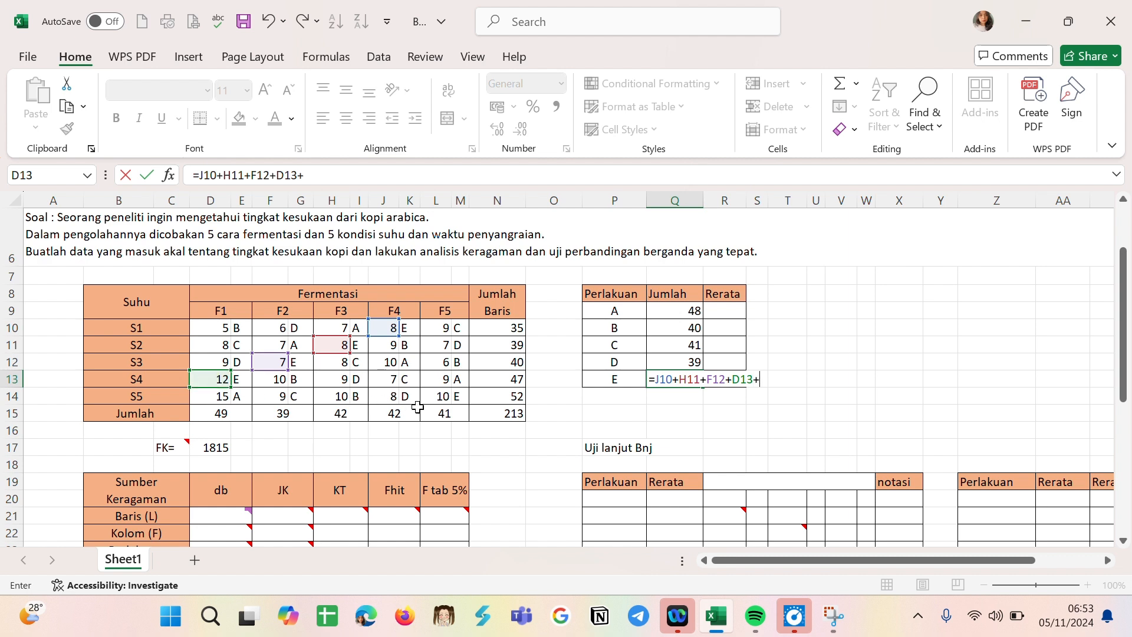
click(434, 399)
key(Return)
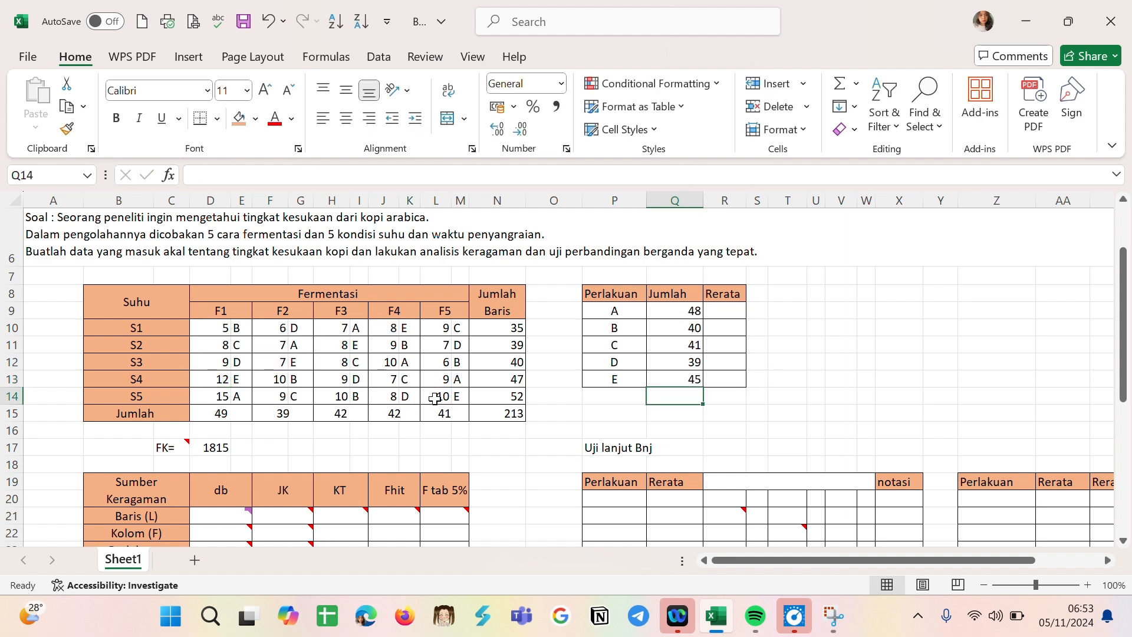
- Calculate the mean of treatment A in R9 with the formula =Q9/5
click(724, 316)
key(Page_Down)
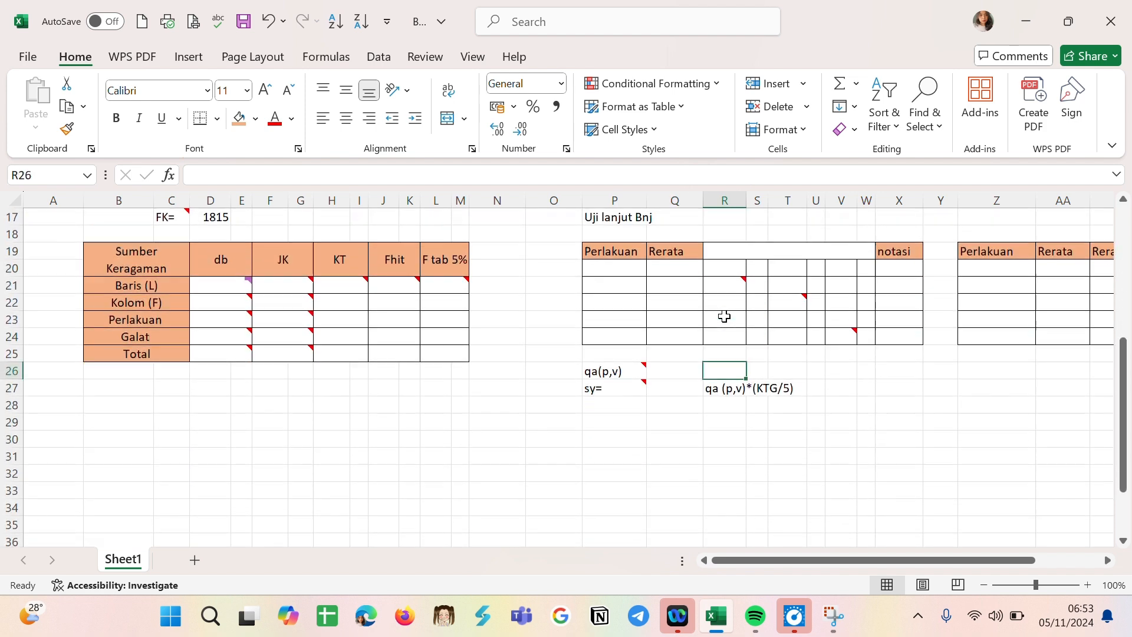
scroll(724, 317, up, 4)
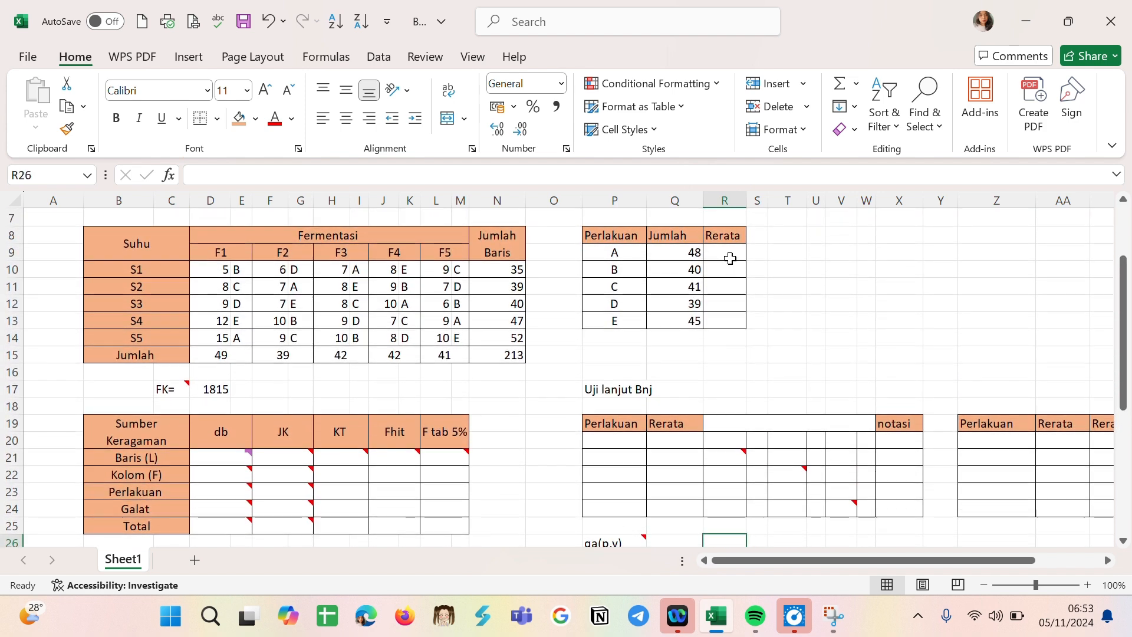
scroll(730, 258, up, 1)
click(719, 314)
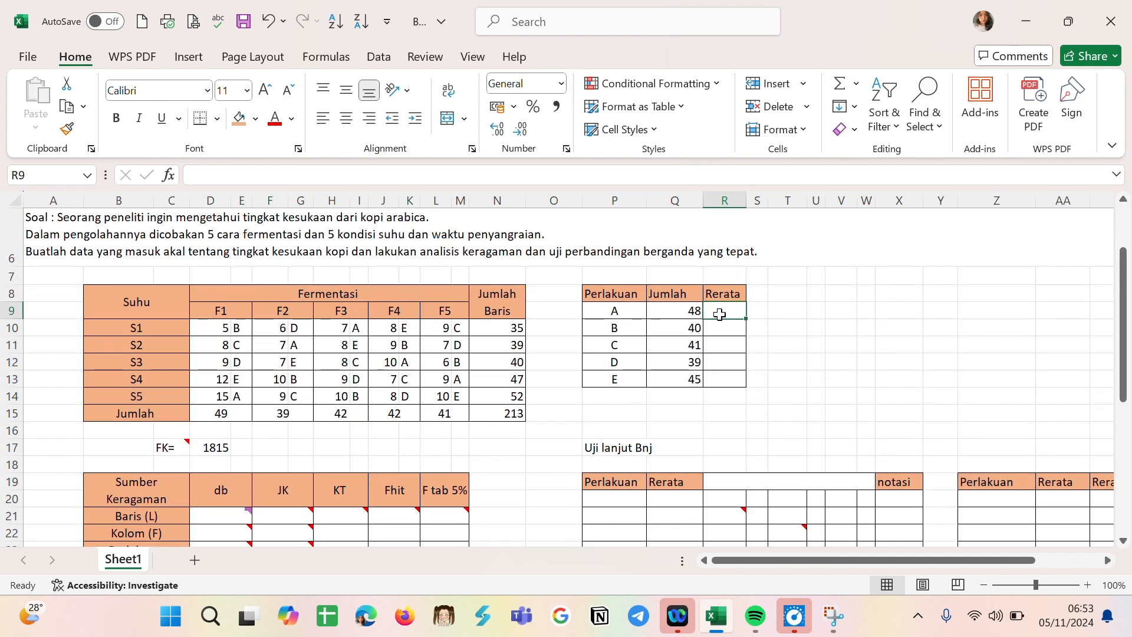
text(=)
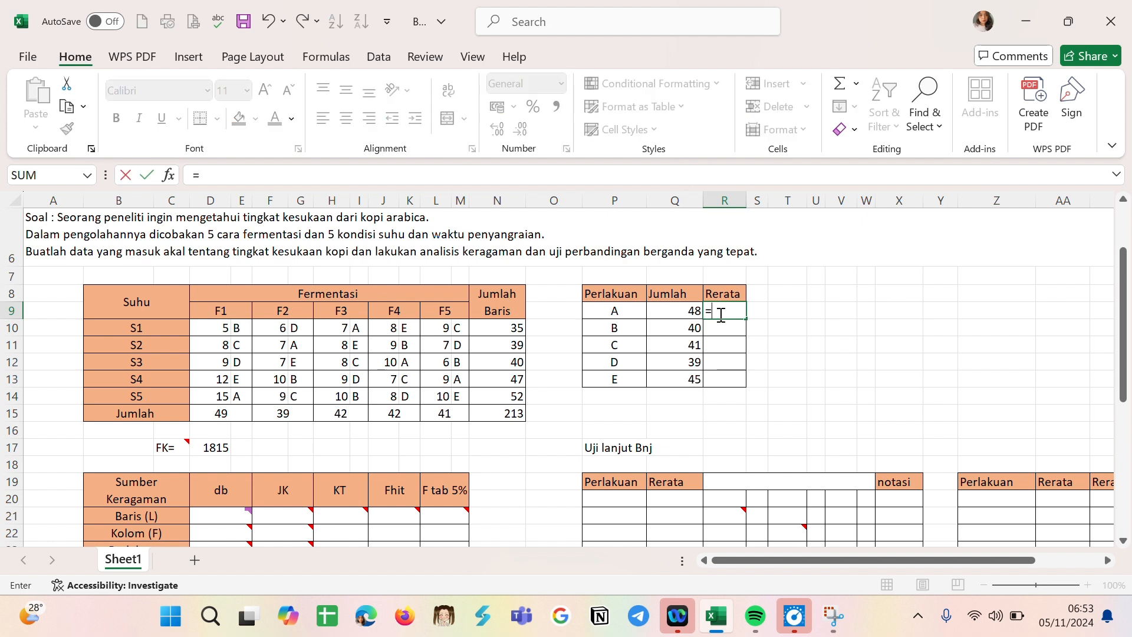
click(688, 311)
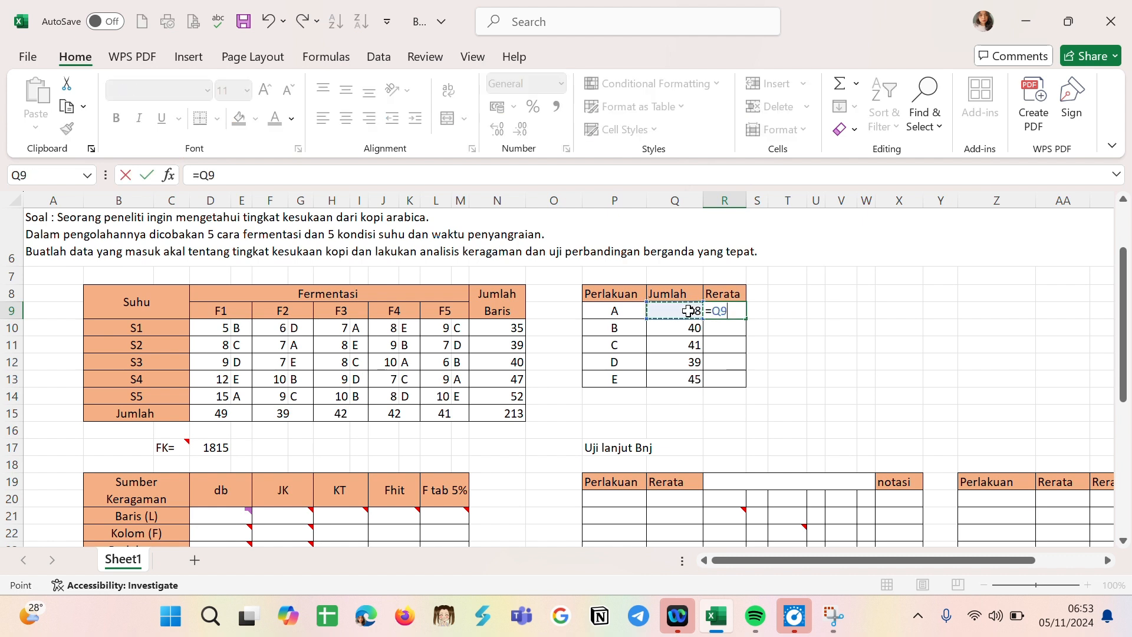
text(/5)
key(Return)
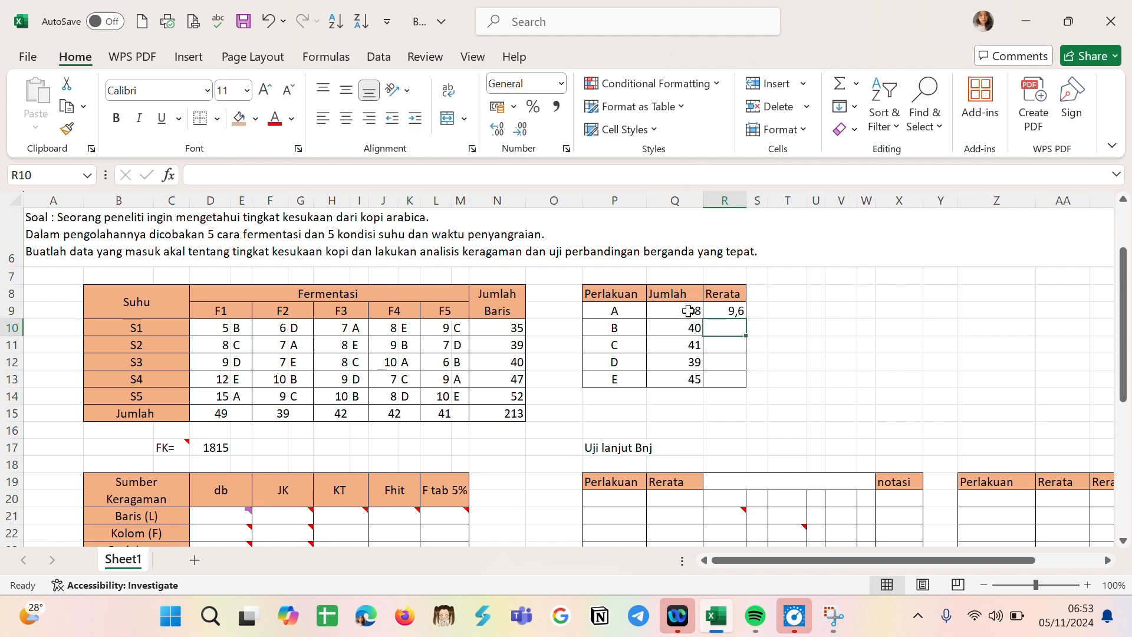
- Fill the mean formula from R9 down to R13 for treatments B to E
click(731, 312)
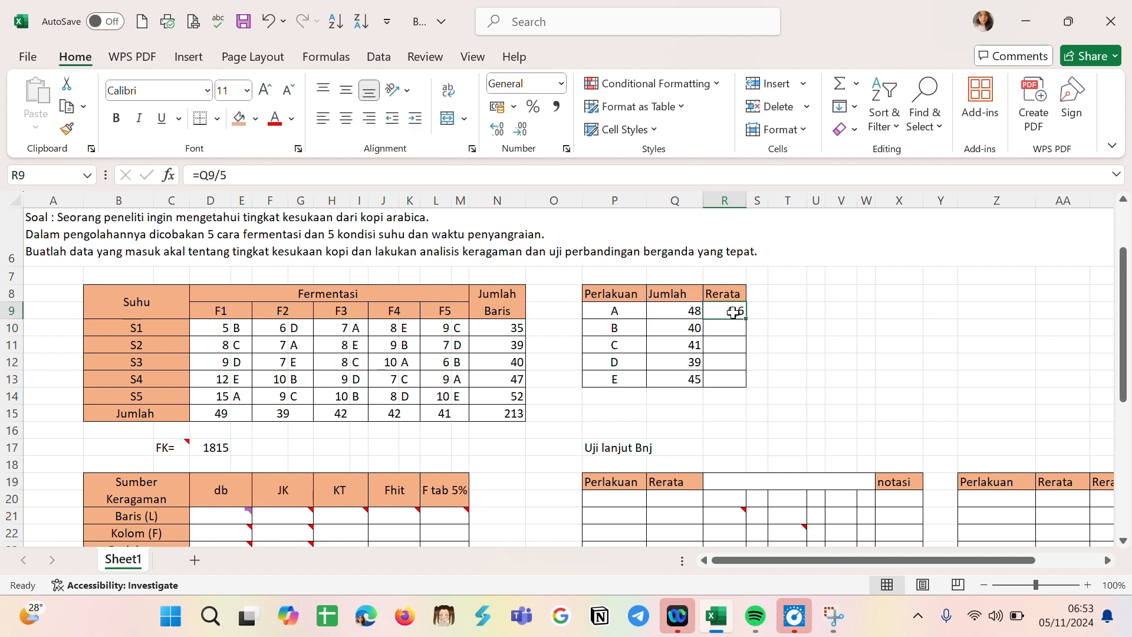
drag(746, 318, 741, 382)
click(824, 382)
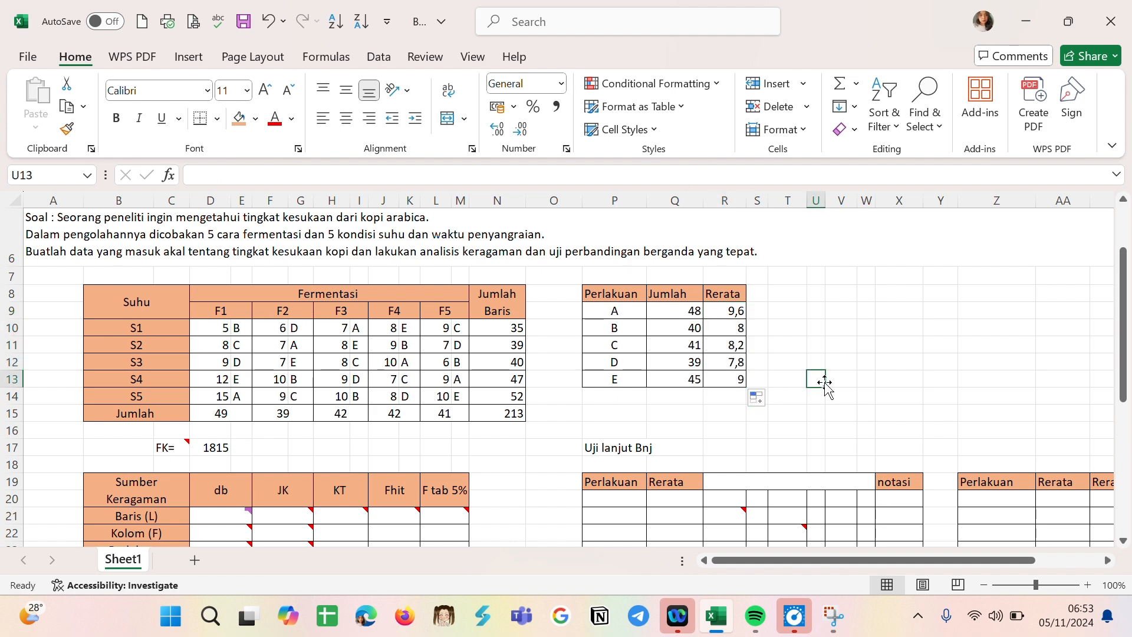
- Examine the formula behind the FK correction factor in D17
scroll(825, 382, down, 2)
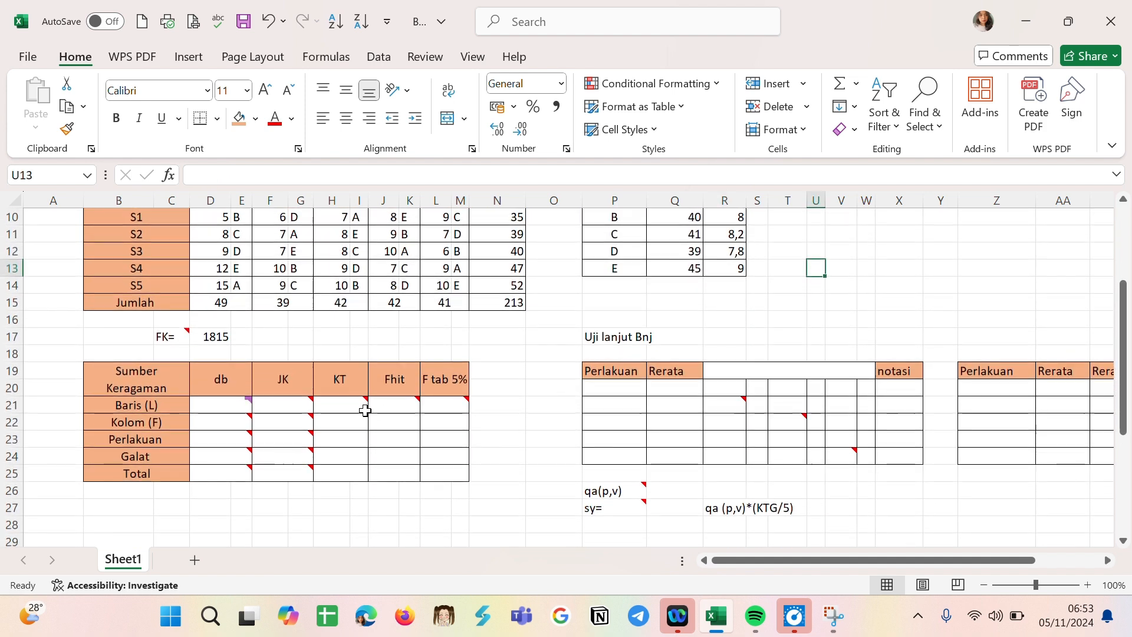
mouse_move(172, 338)
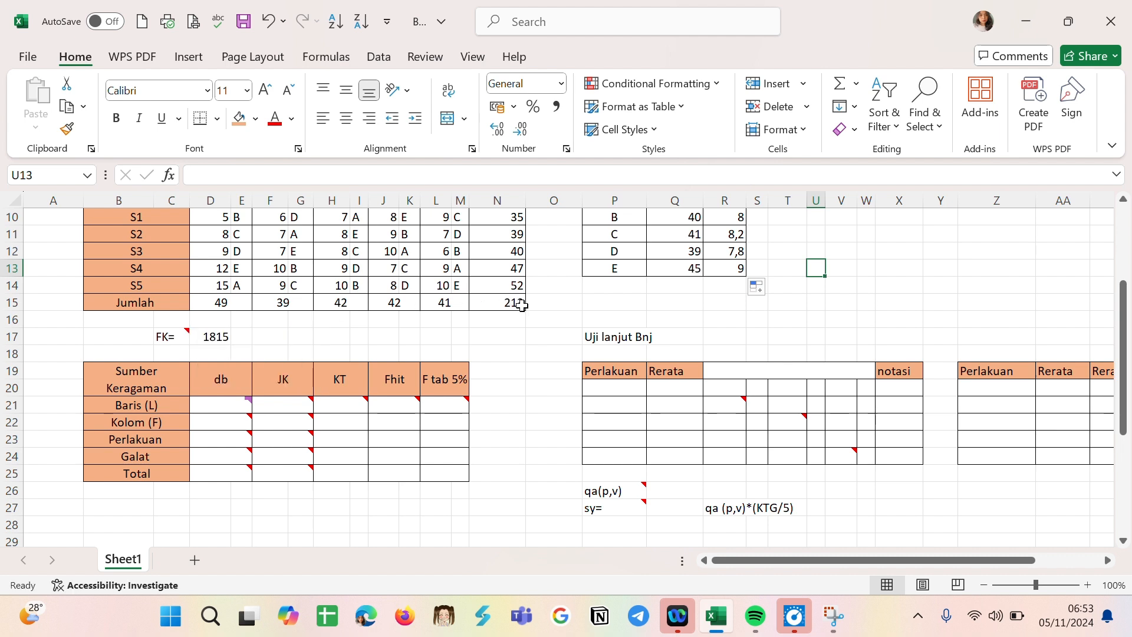
click(216, 336)
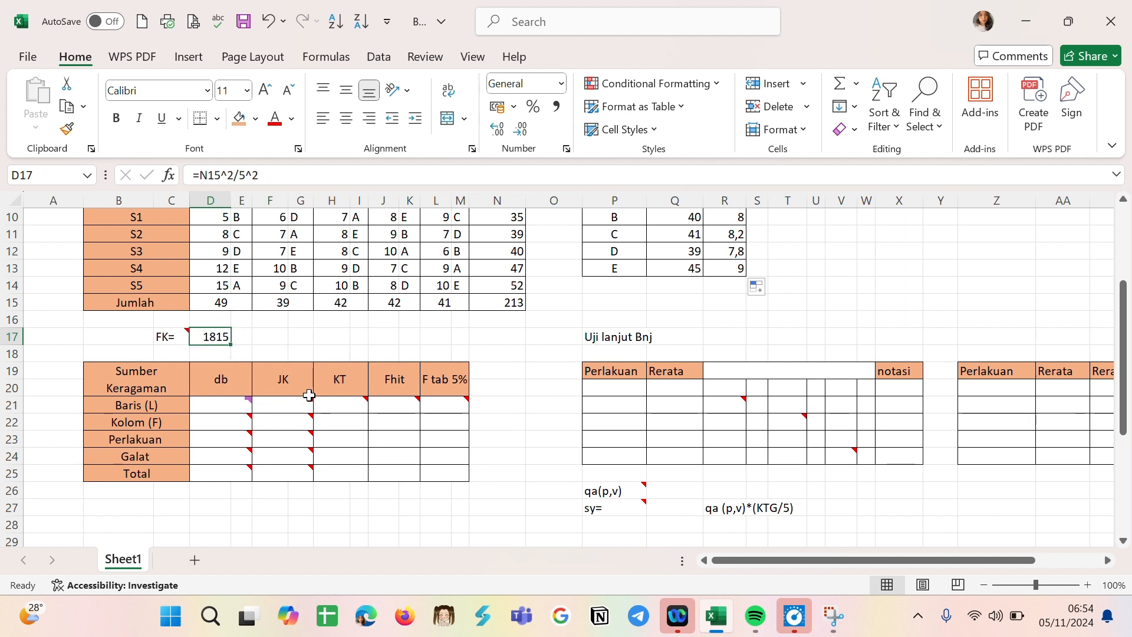
scroll(310, 396, down, 1)
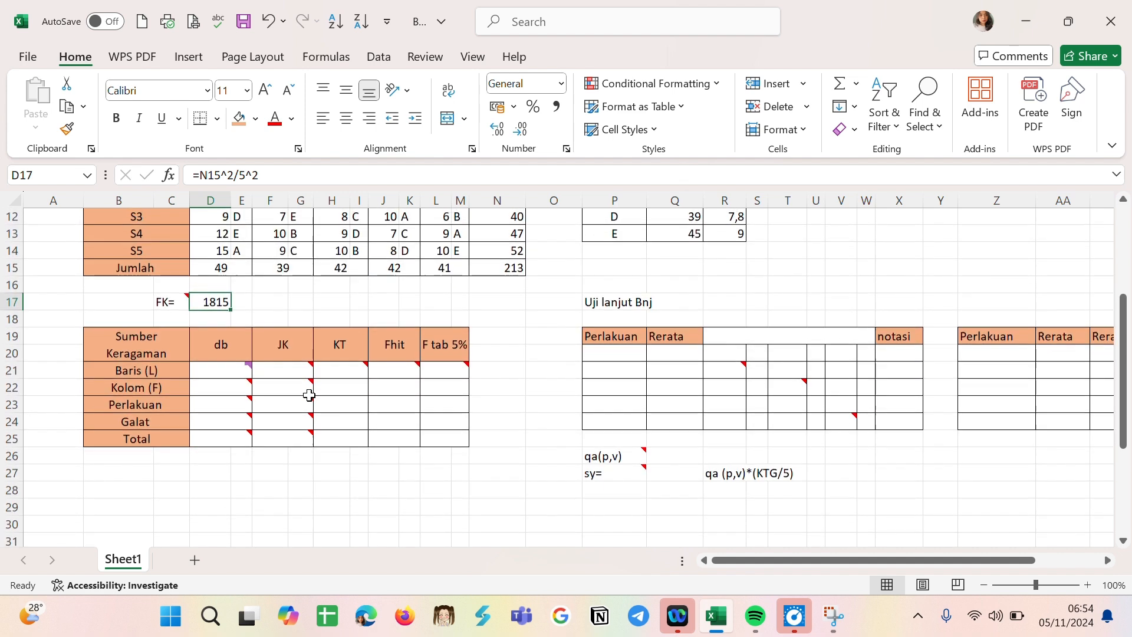
ctrl+scroll(354, 401, up, 1)
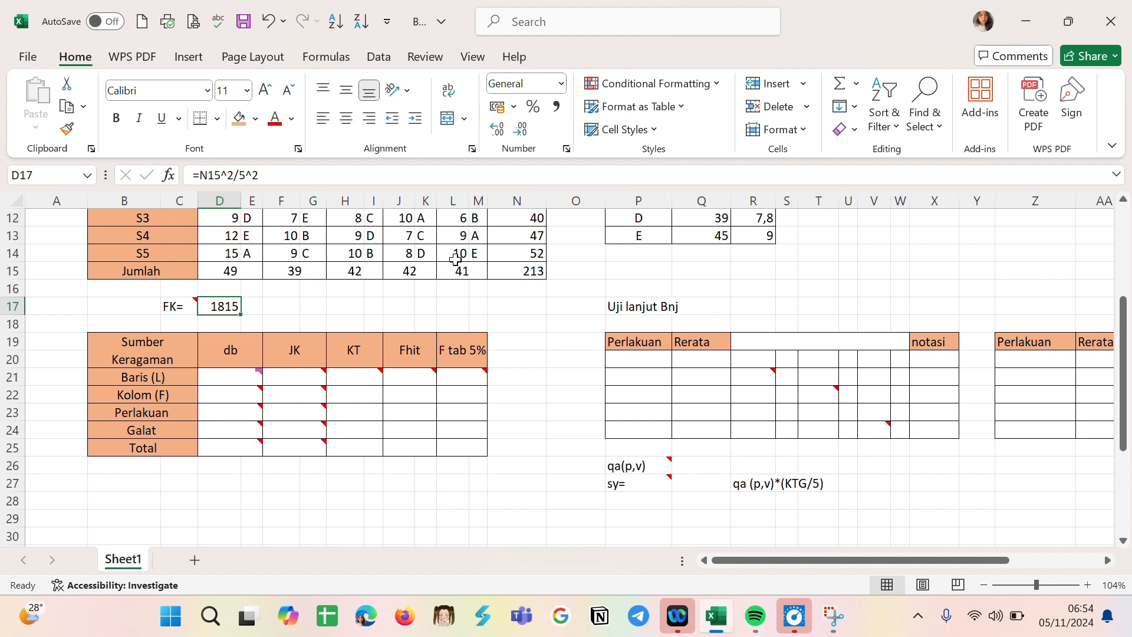
key(super+shift+s)
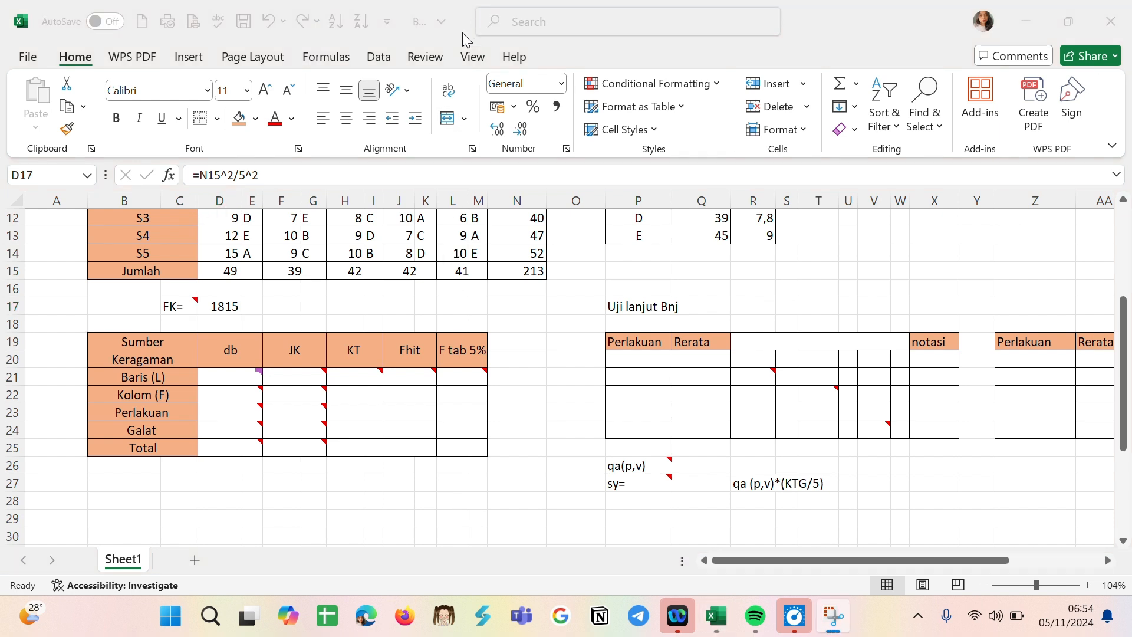
double_click(223, 306)
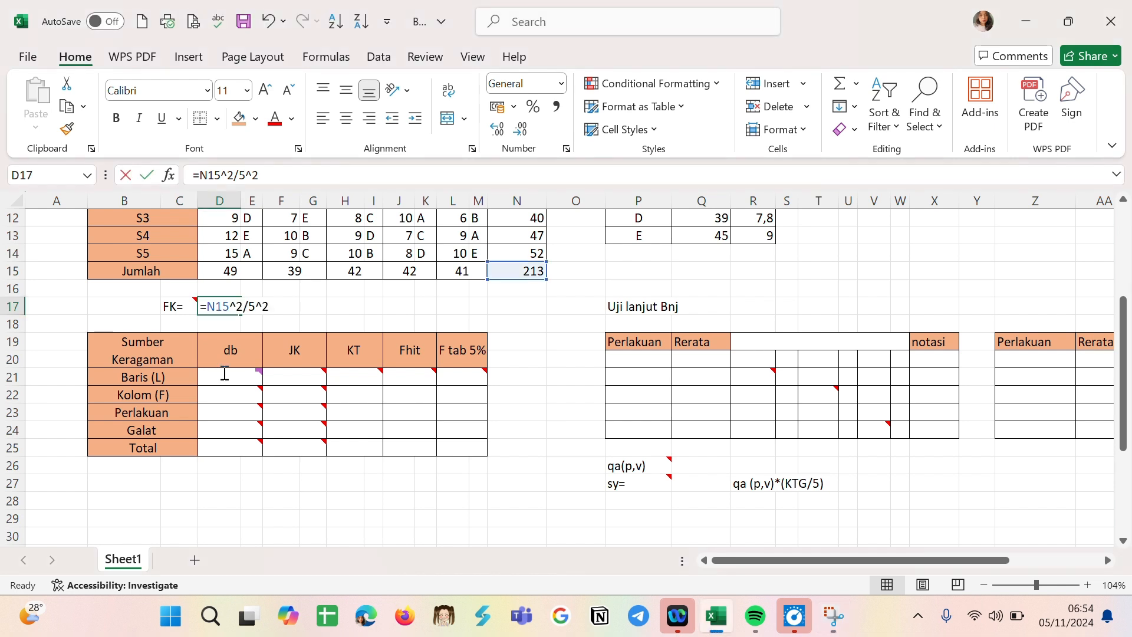
- Calculate the row (Baris) degrees of freedom in D21 with the formula =COUNTA(B10:B14)-1
click(229, 376)
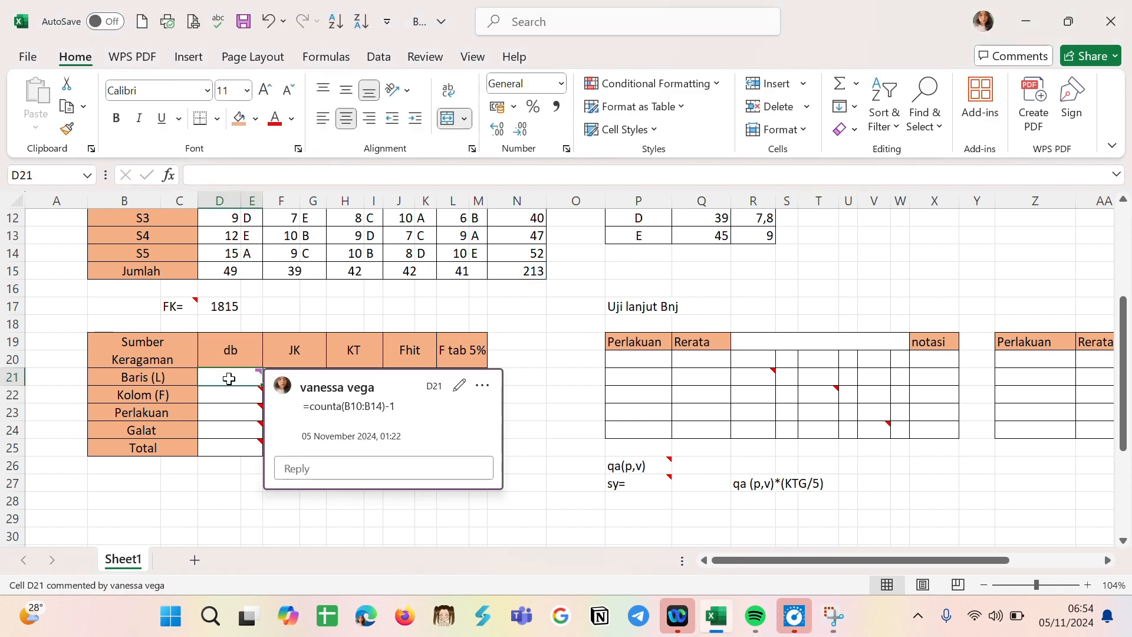
double_click(229, 378)
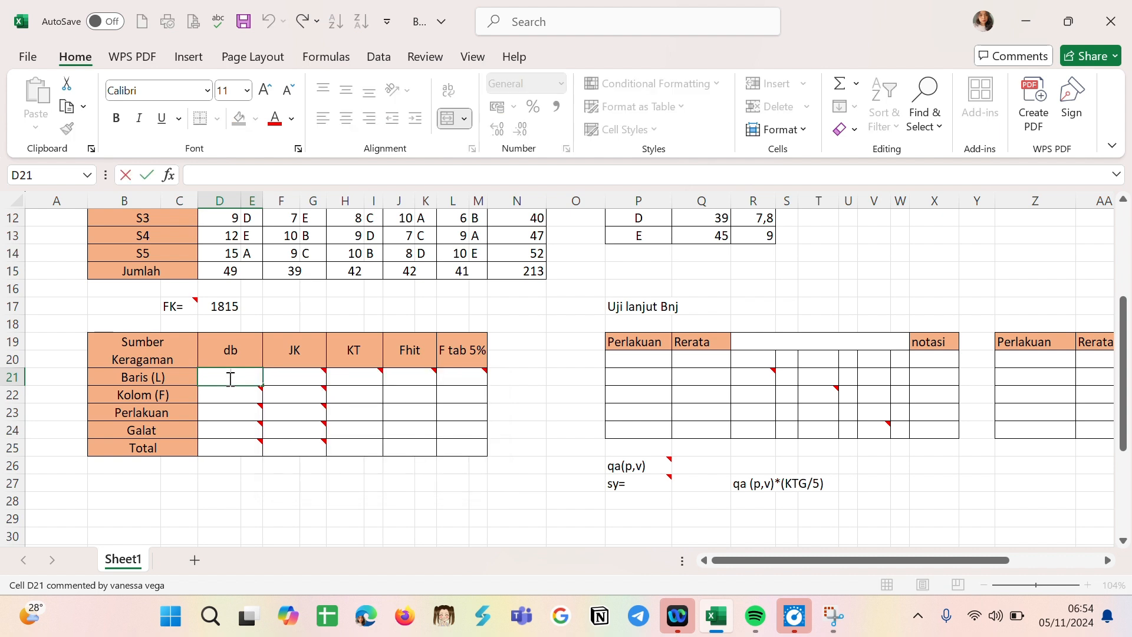
text(=)
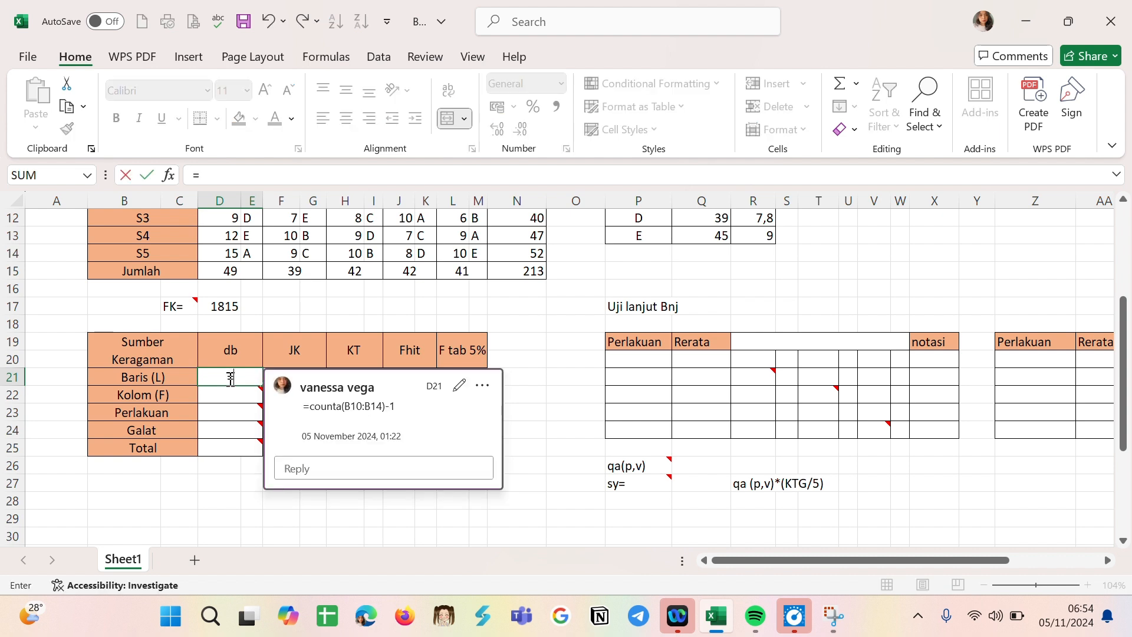
text(ounta)
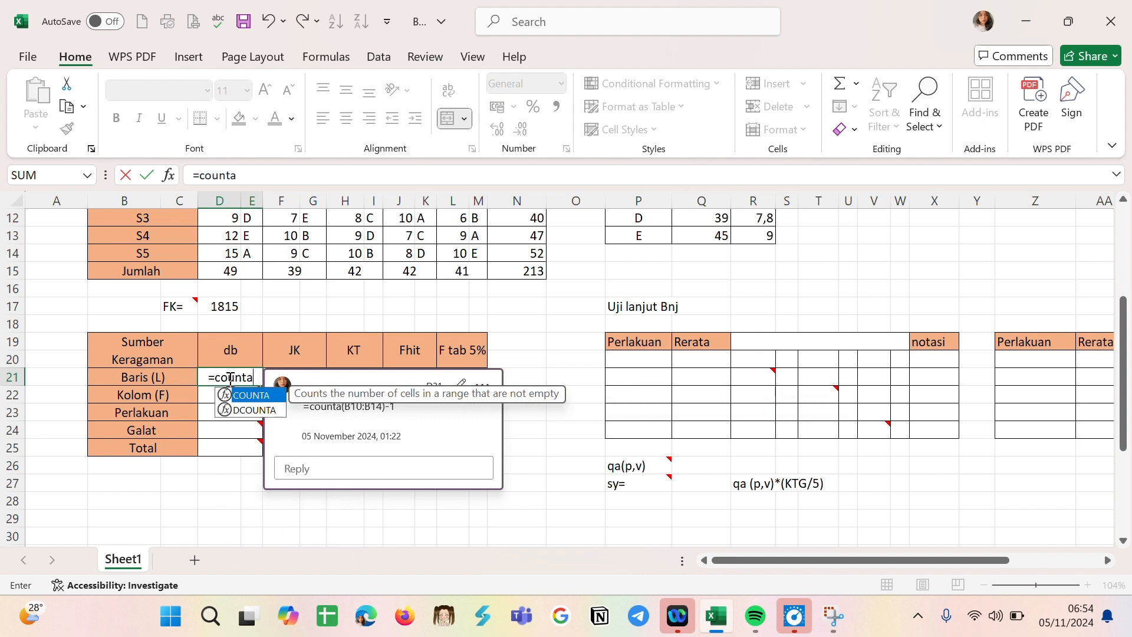
text(()
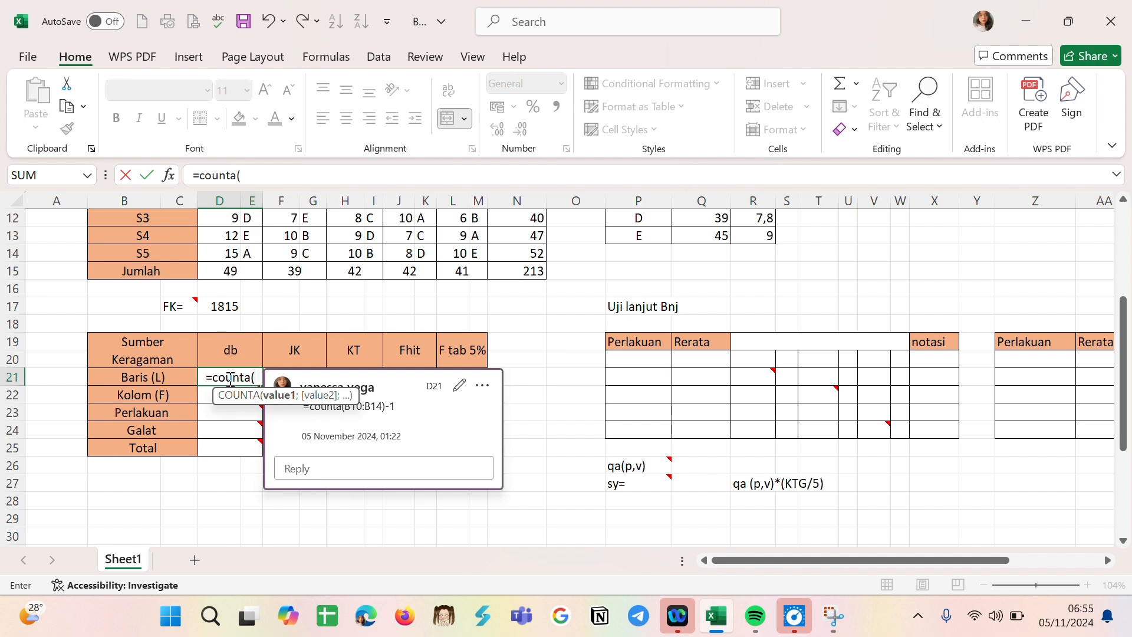
scroll(229, 377, up, 1)
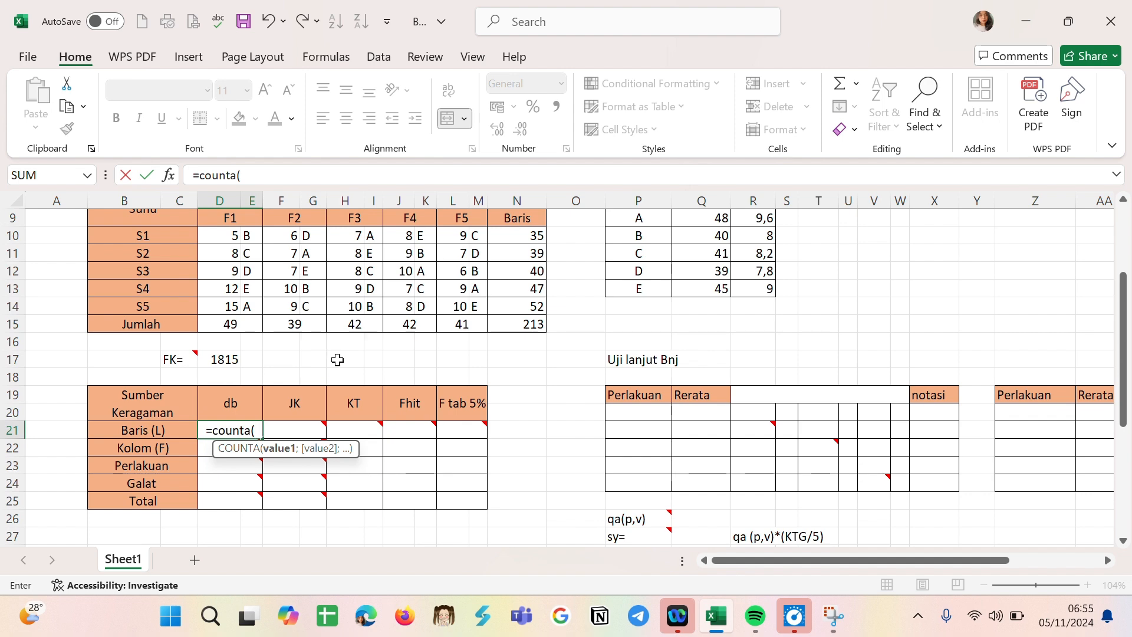
scroll(338, 359, up, 1)
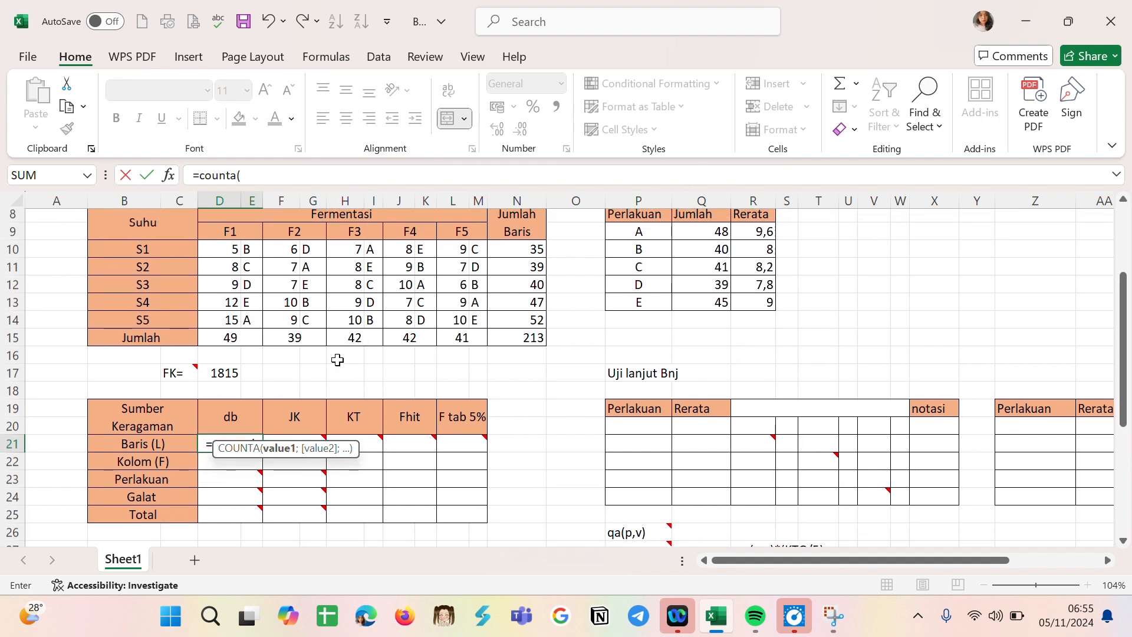
scroll(338, 360, up, 1)
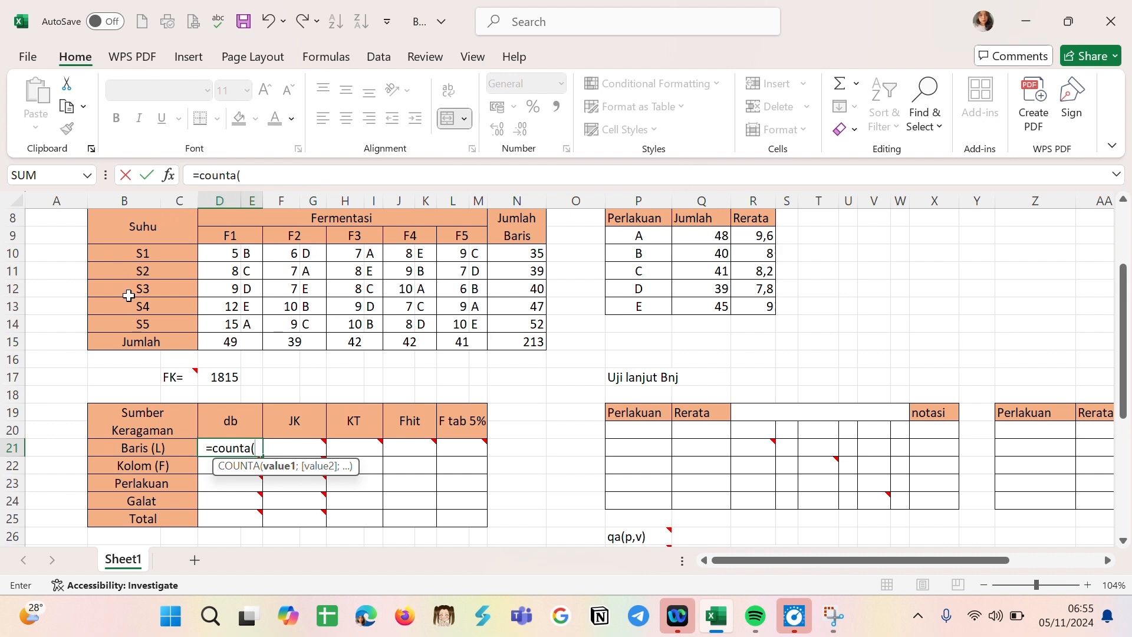
click(146, 259)
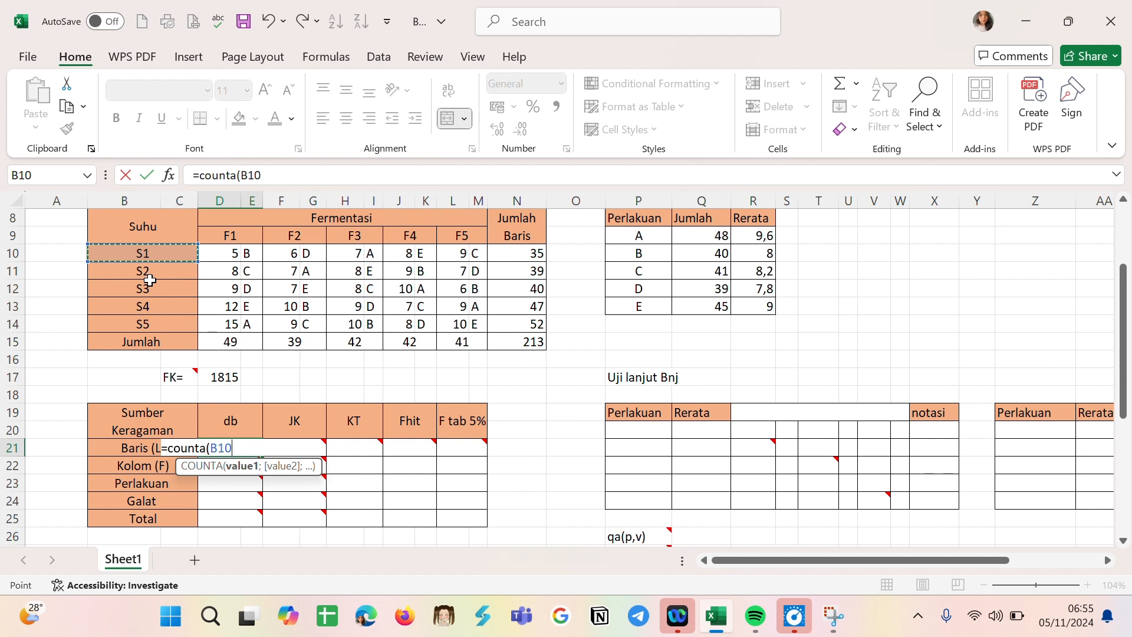
key(F8)
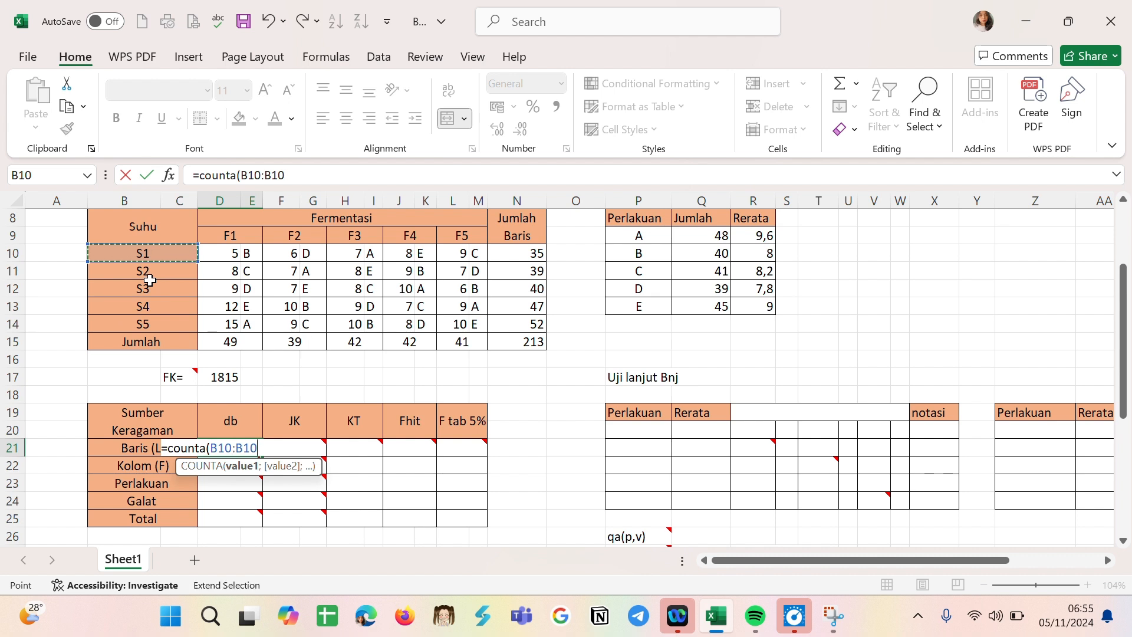
key(BackSpace)
key(BackSpace)
key(BackSpace)
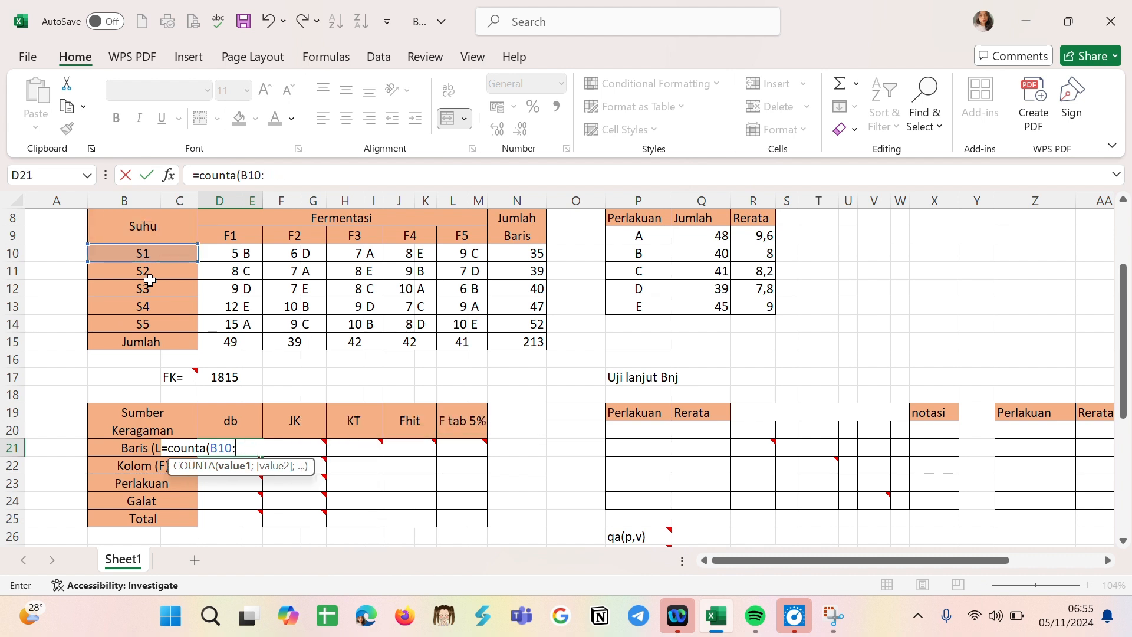
click(152, 324)
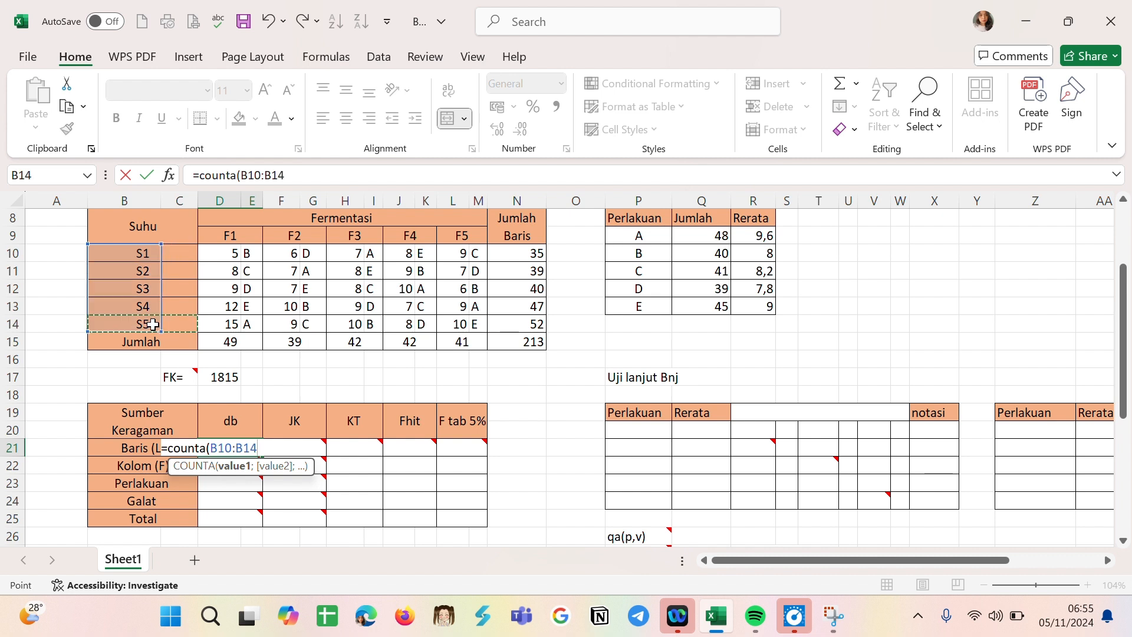
text()-1)
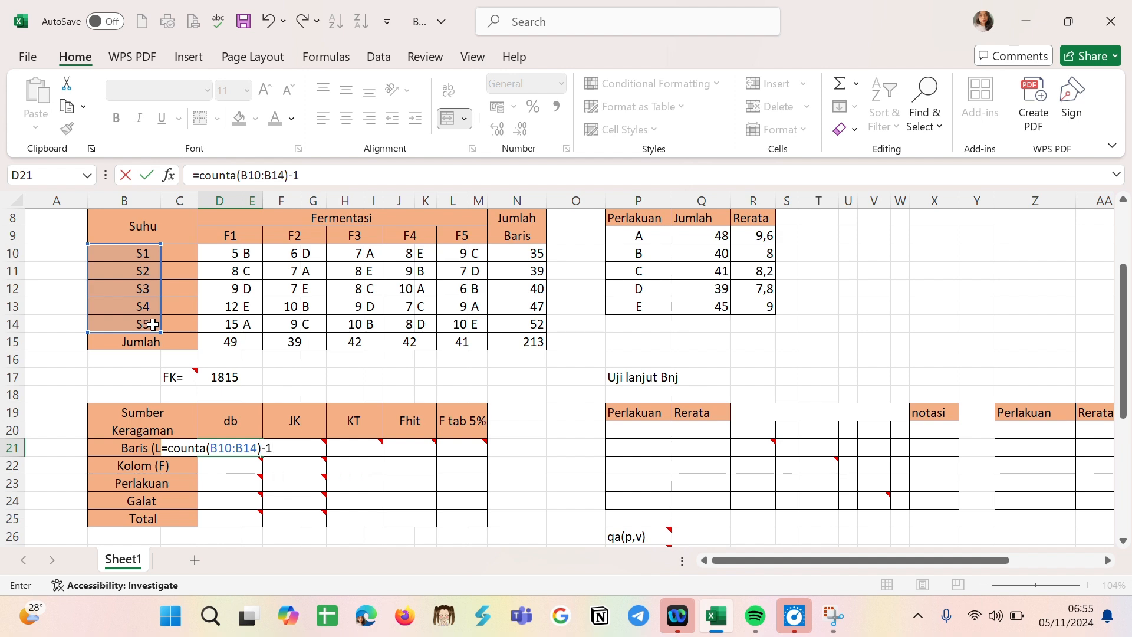
key(Return)
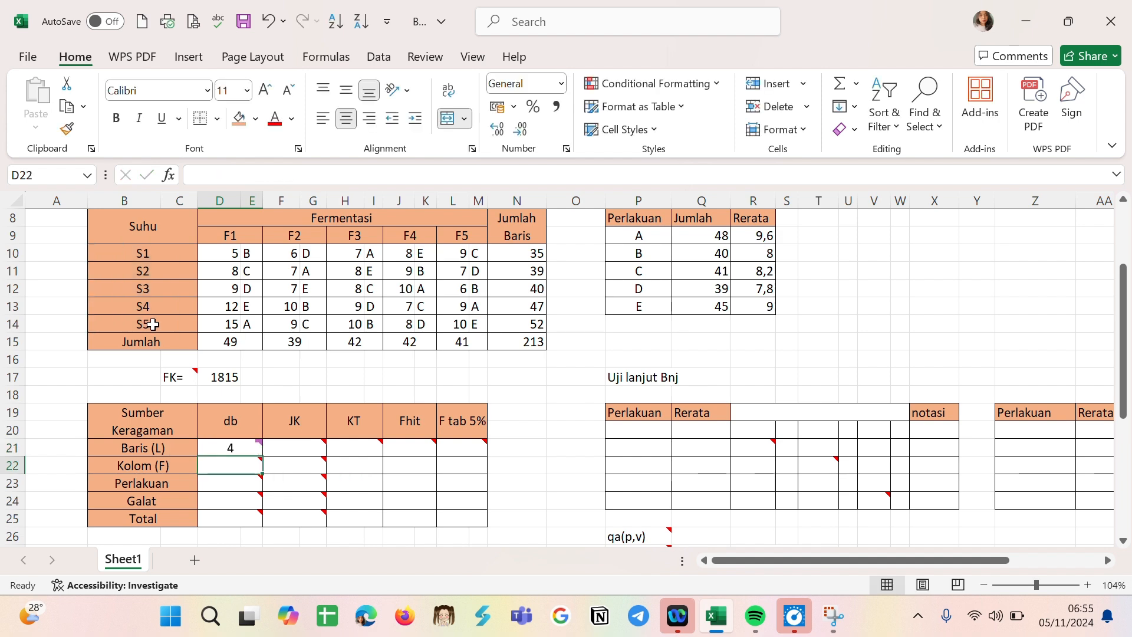
- Calculate the column (Kolom) degrees of freedom in D22 with the formula =COUNTA(D9:L9)-1
double_click(233, 466)
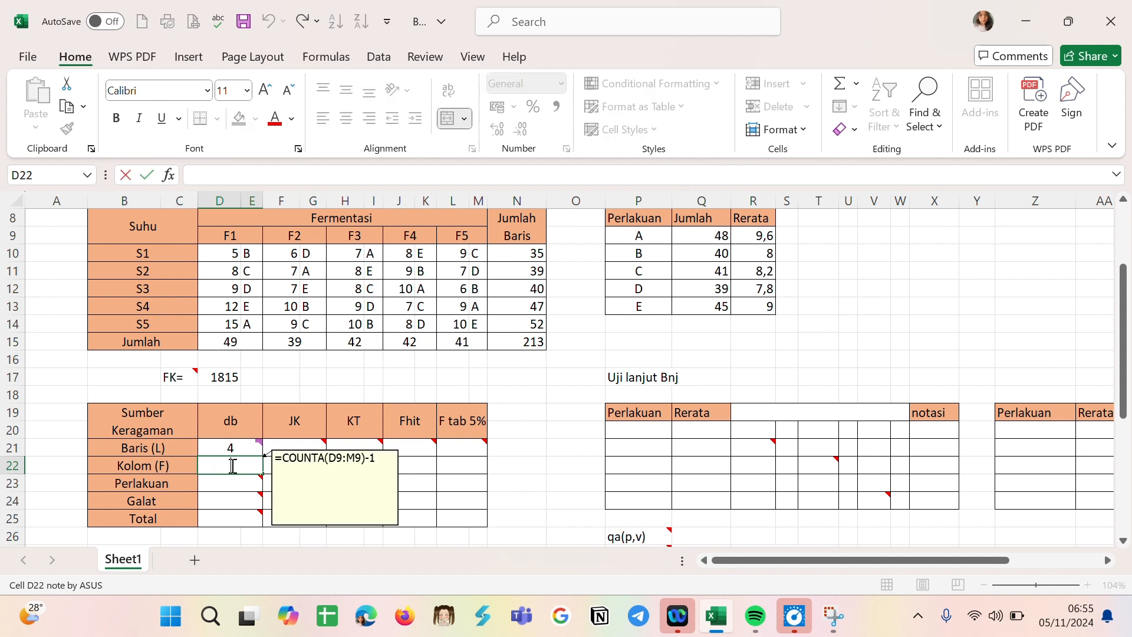
text(=)
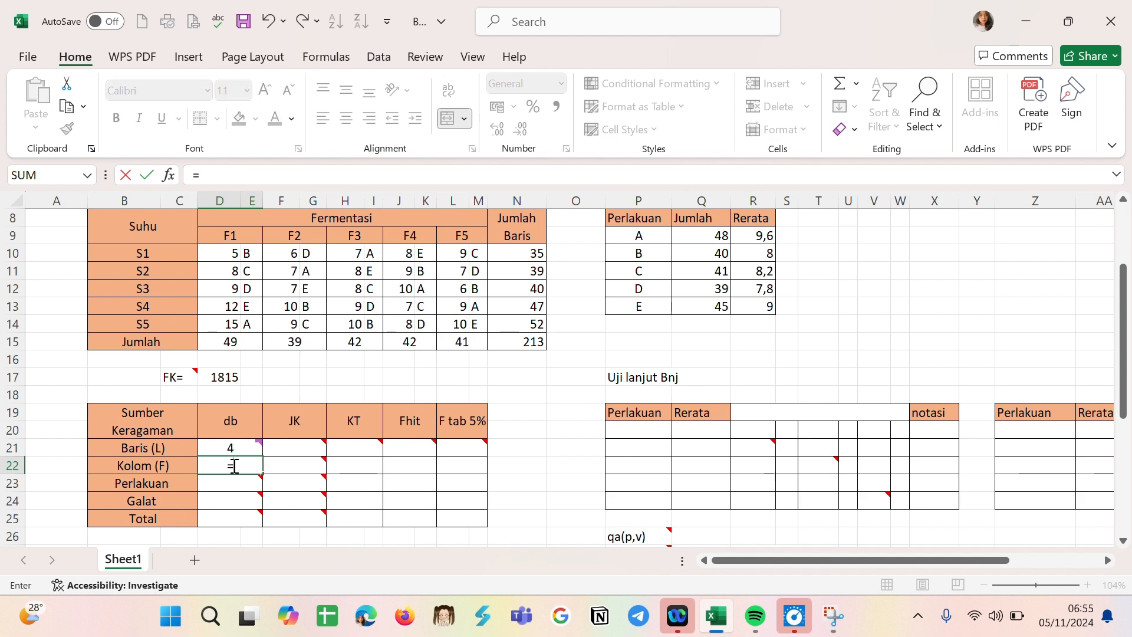
text(COU)
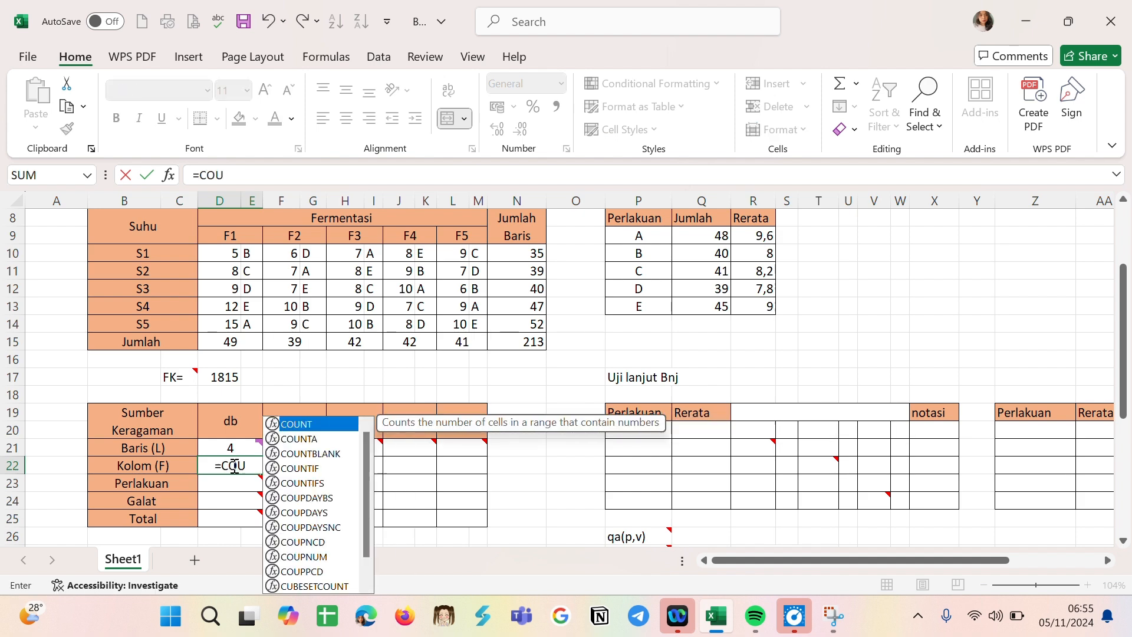
text(NTA()
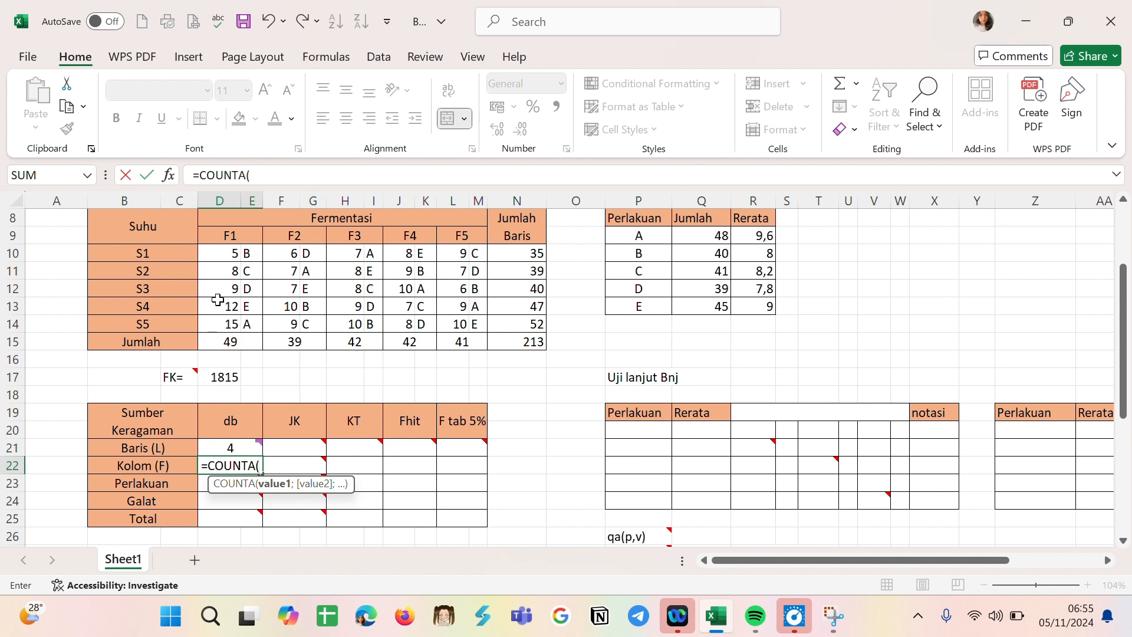
click(230, 237)
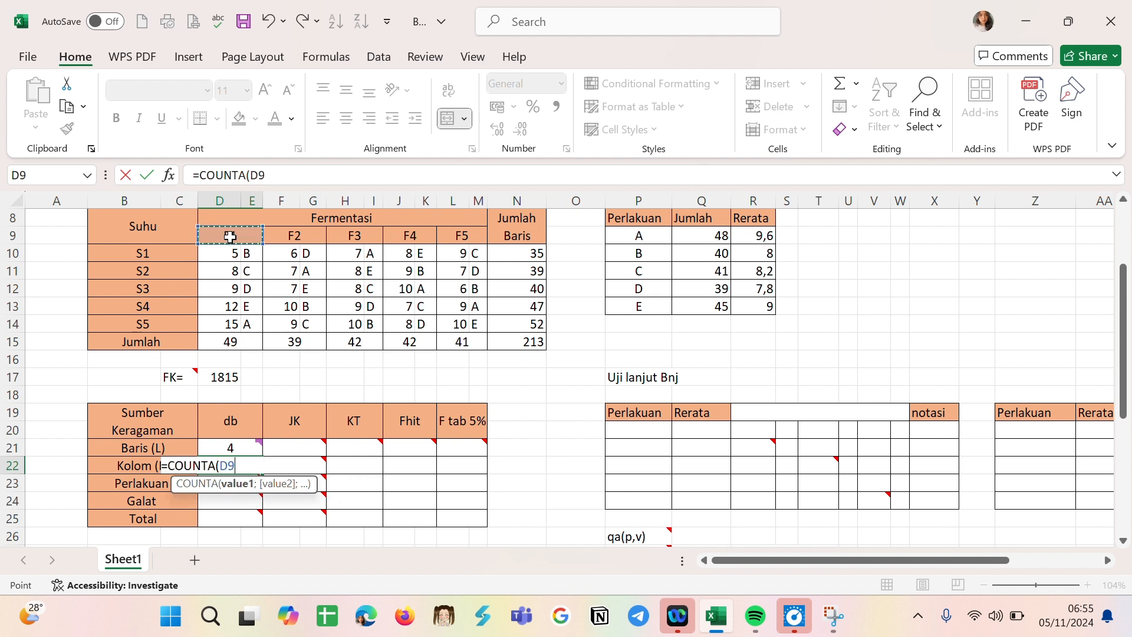
text(:)
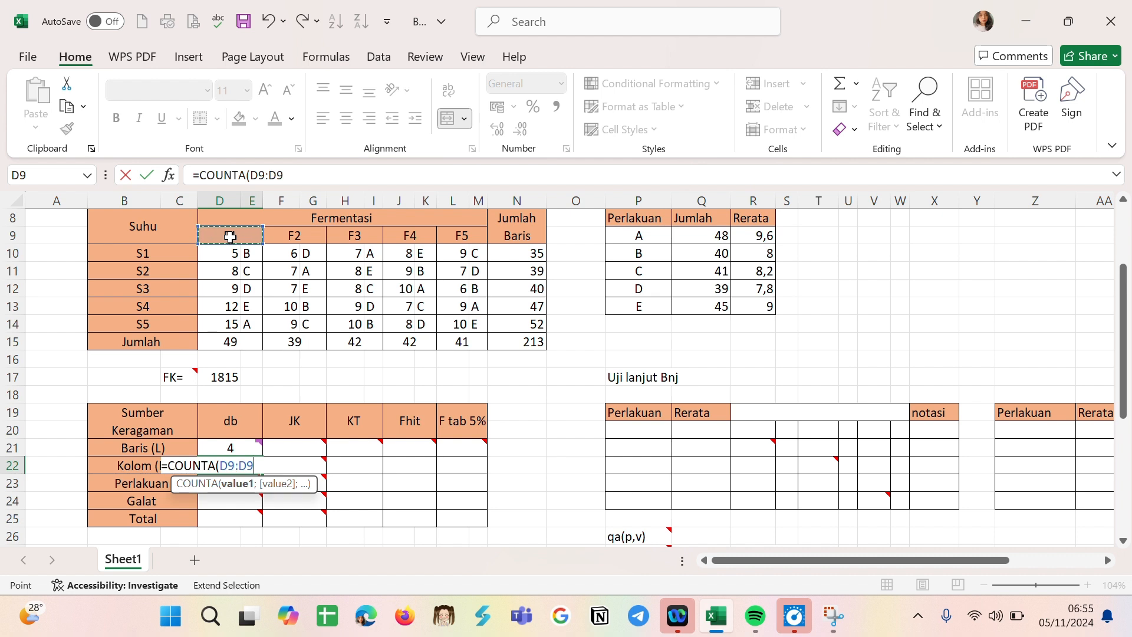
key(BackSpace)
key(BackSpace)
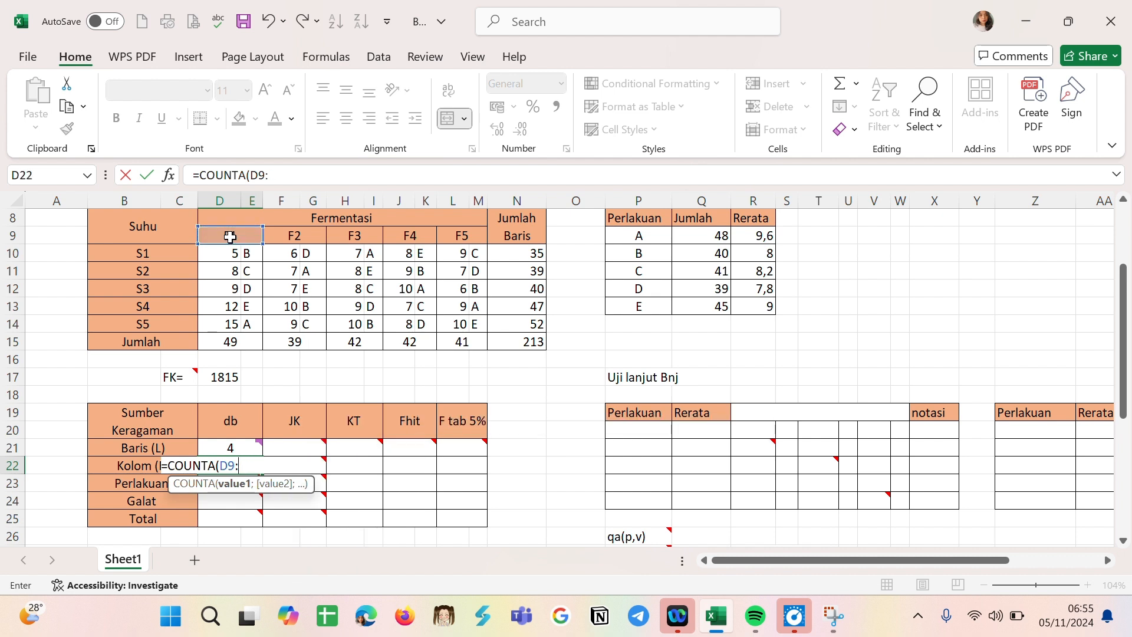
click(467, 236)
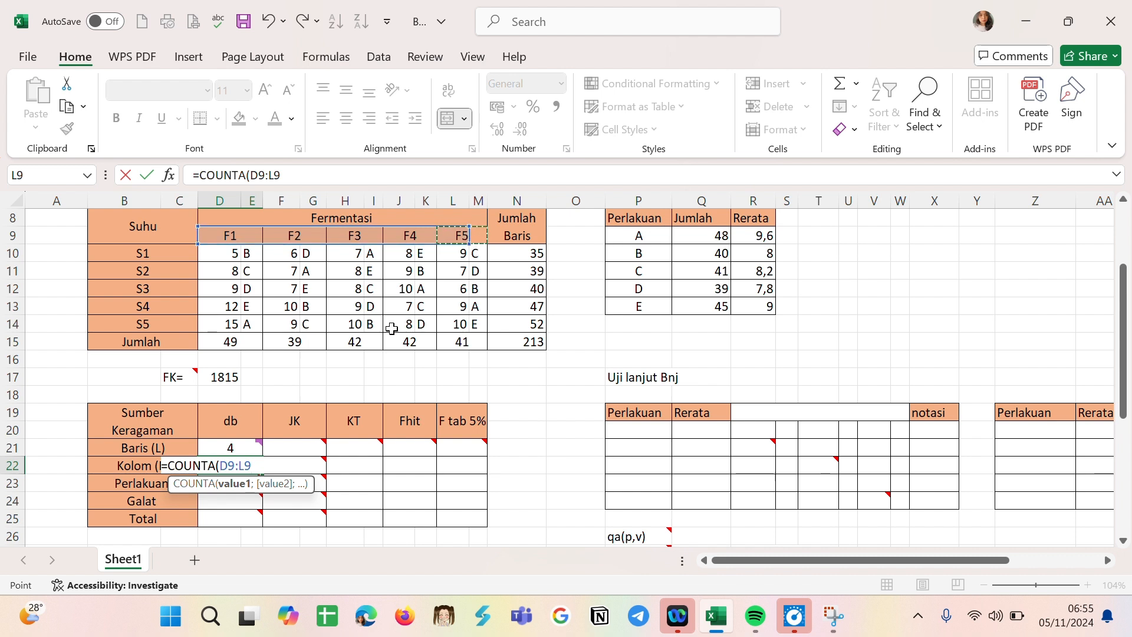
text()-1)
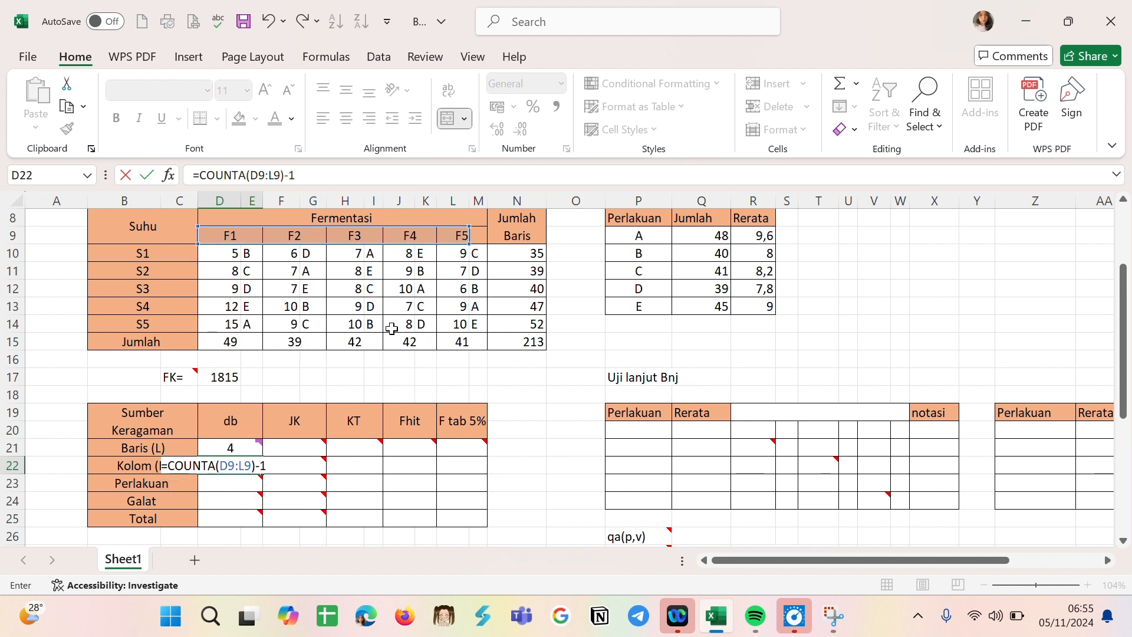
key(Return)
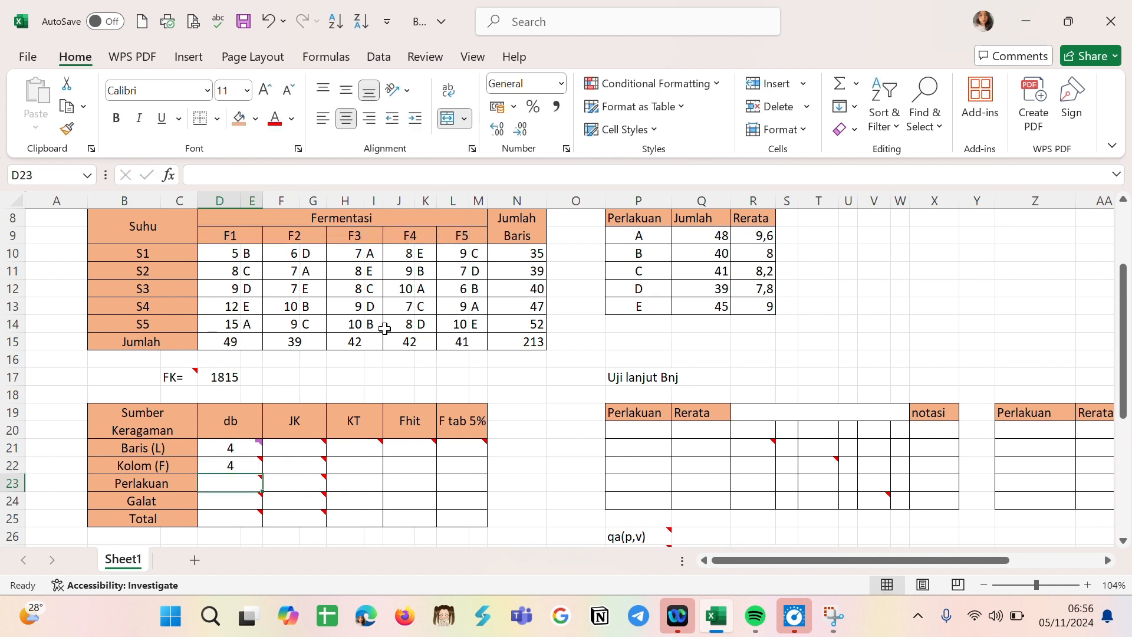
- Calculate the treatment (Perlakuan) degrees of freedom in D23 with the formula =COUNTA(P9:P13)-1
mouse_move(248, 484)
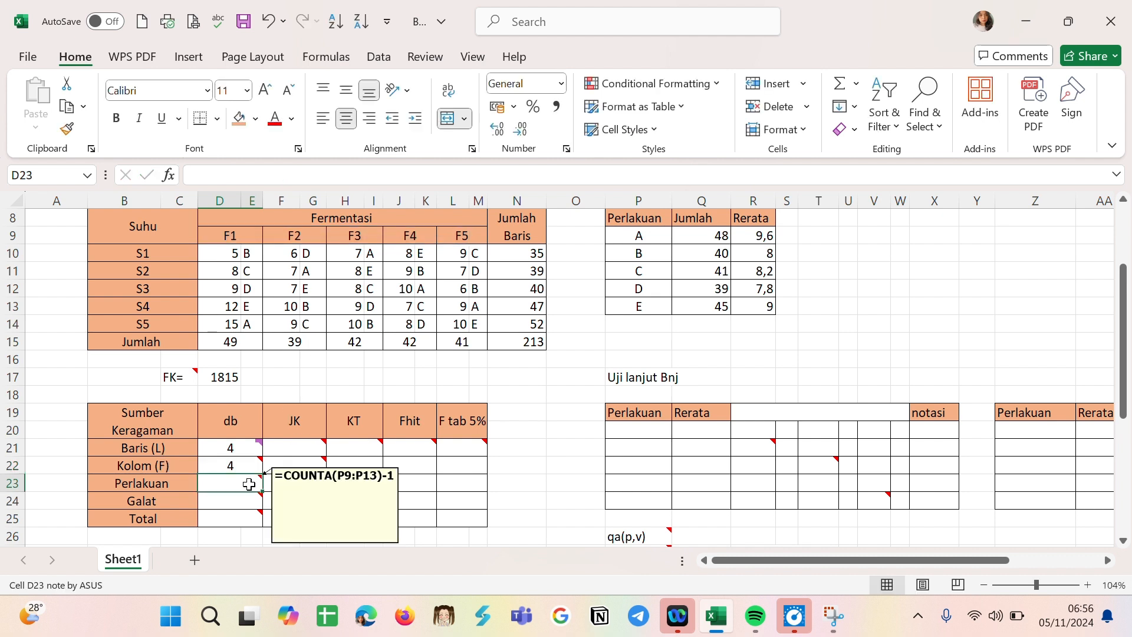
text(=)
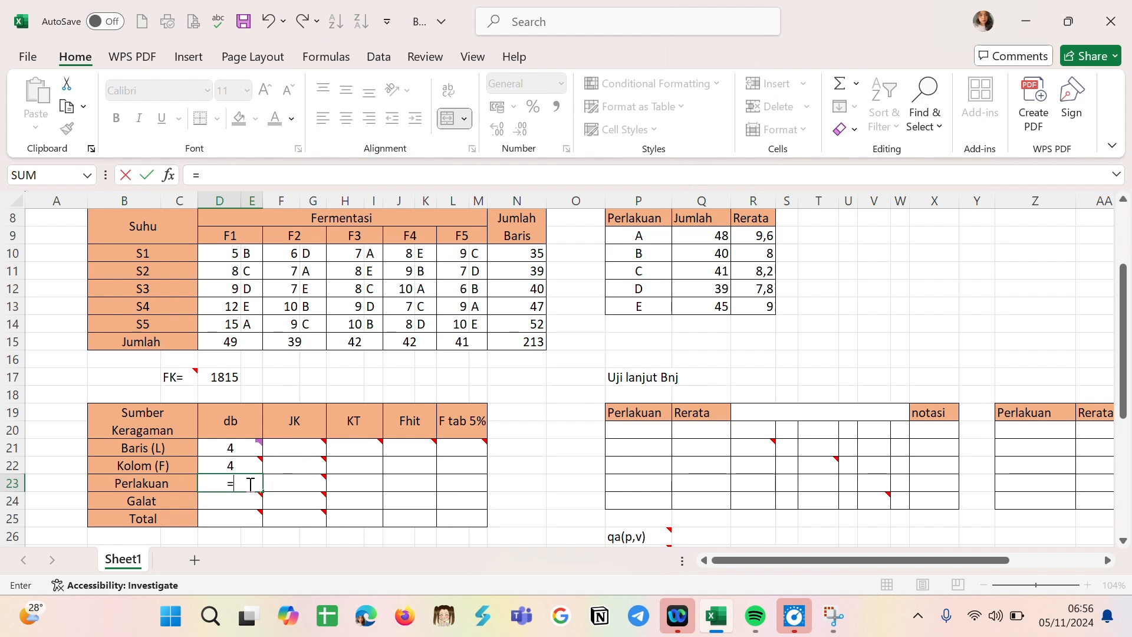
text(COUNTA)
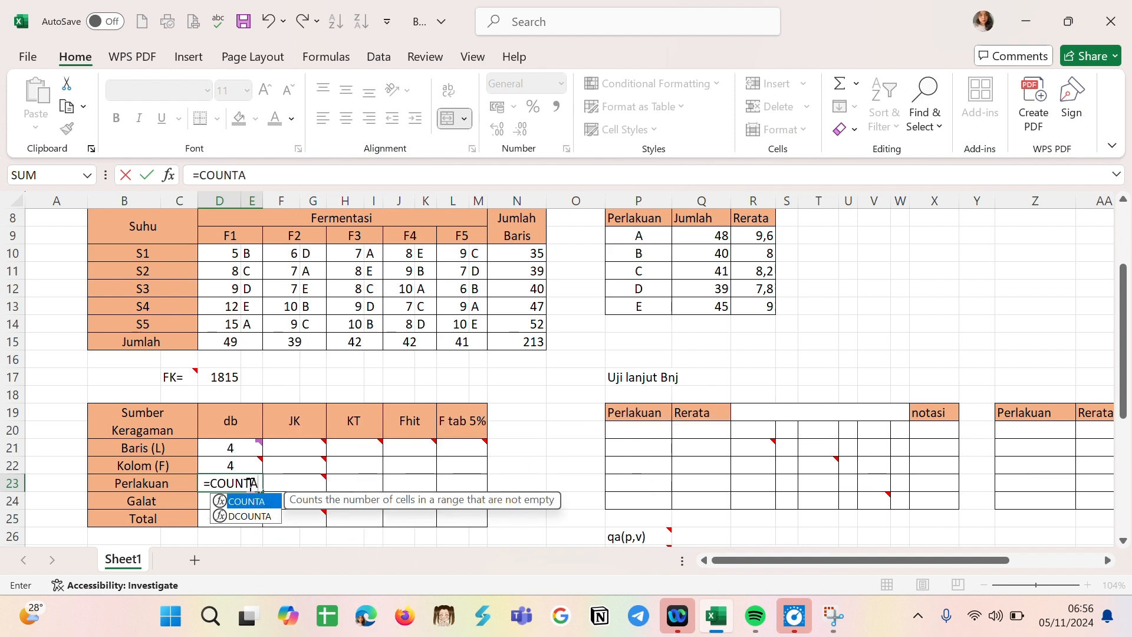
text(()
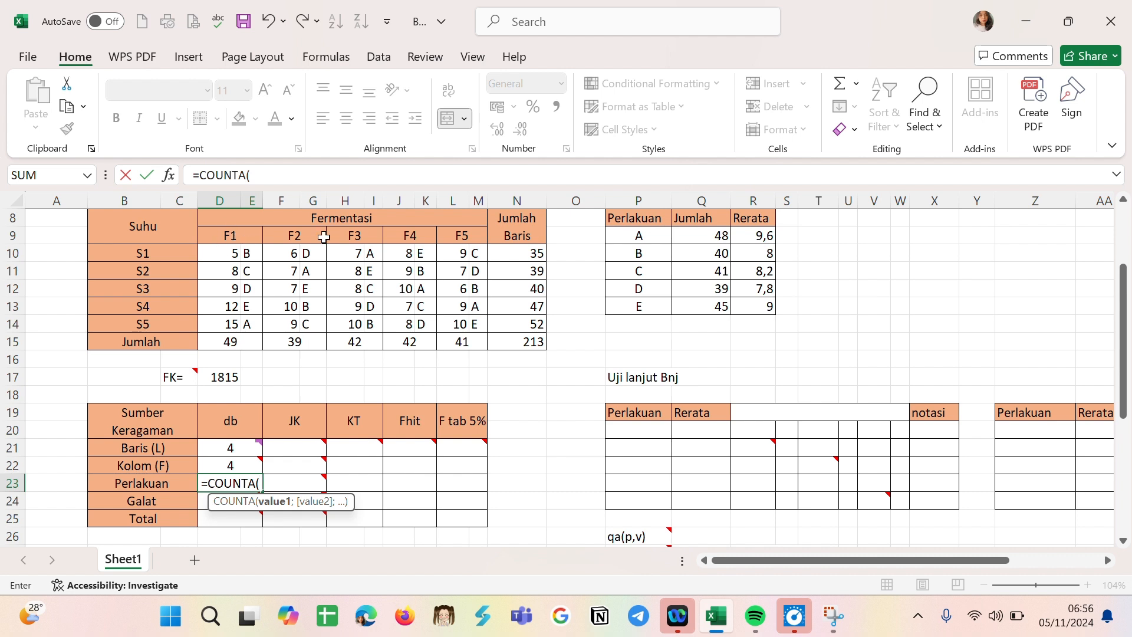
click(635, 240)
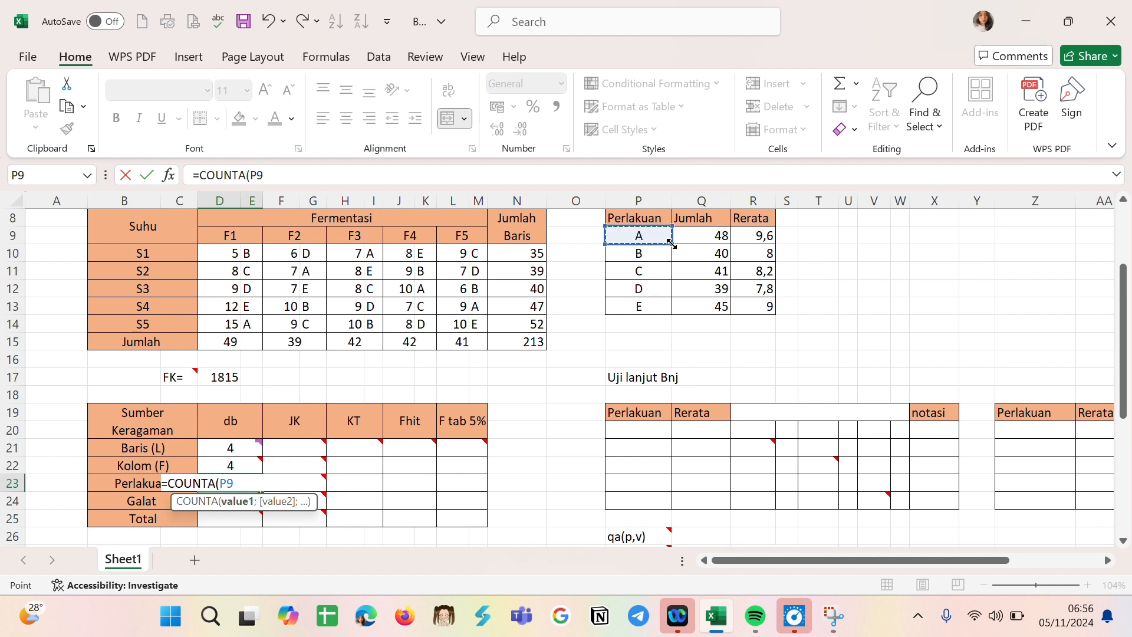
drag(671, 243, 663, 308)
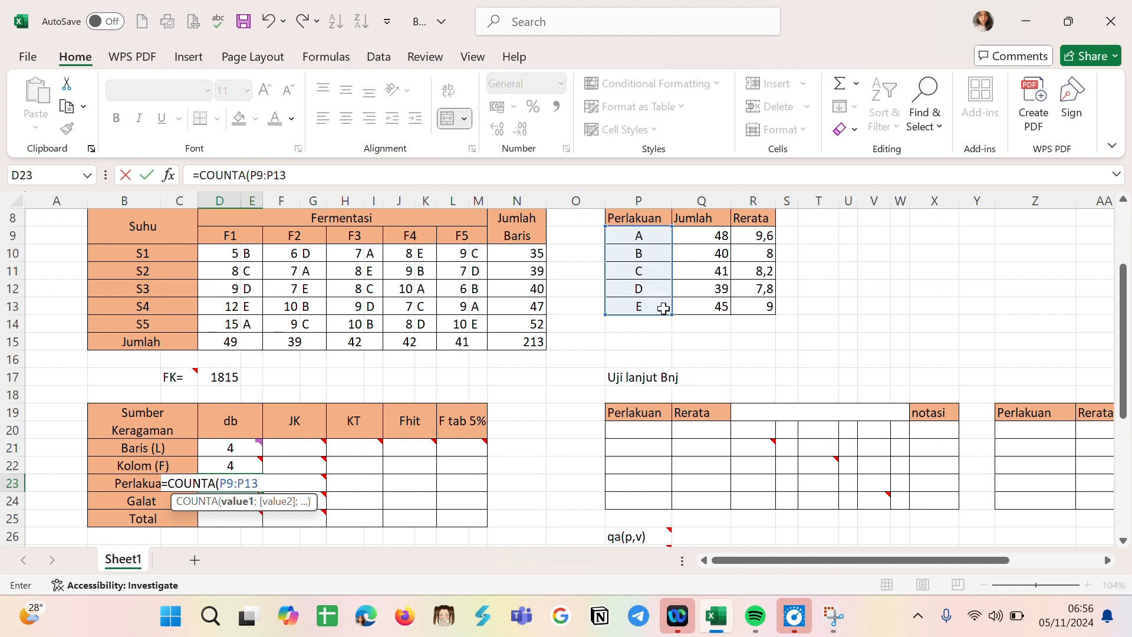
text())
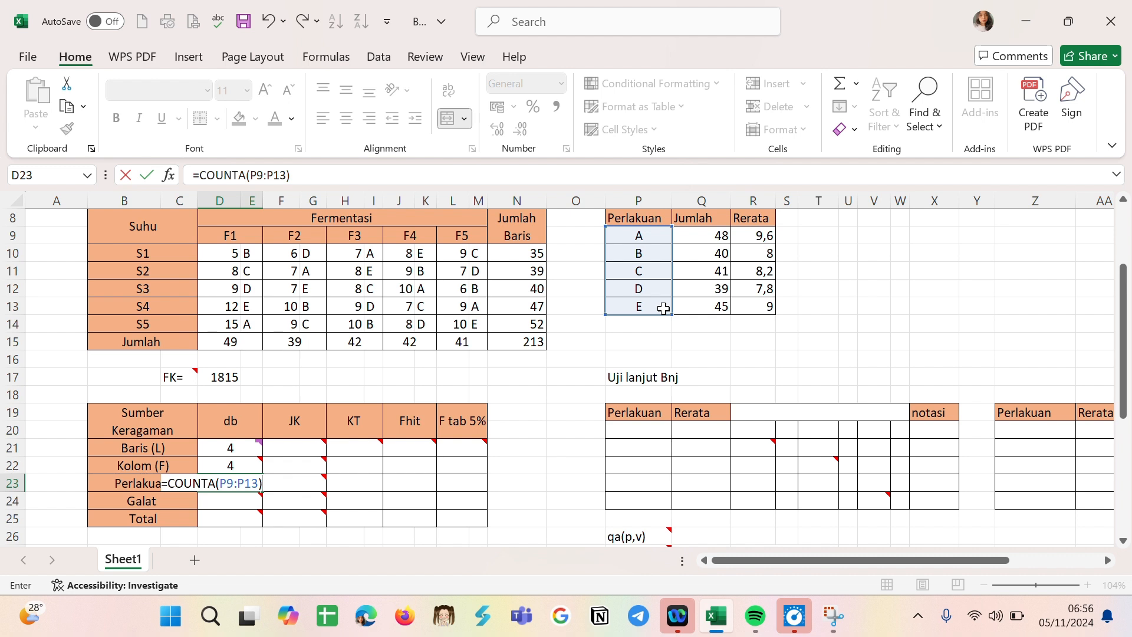
text(=)
key(BackSpace)
text(-1)
key(Return)
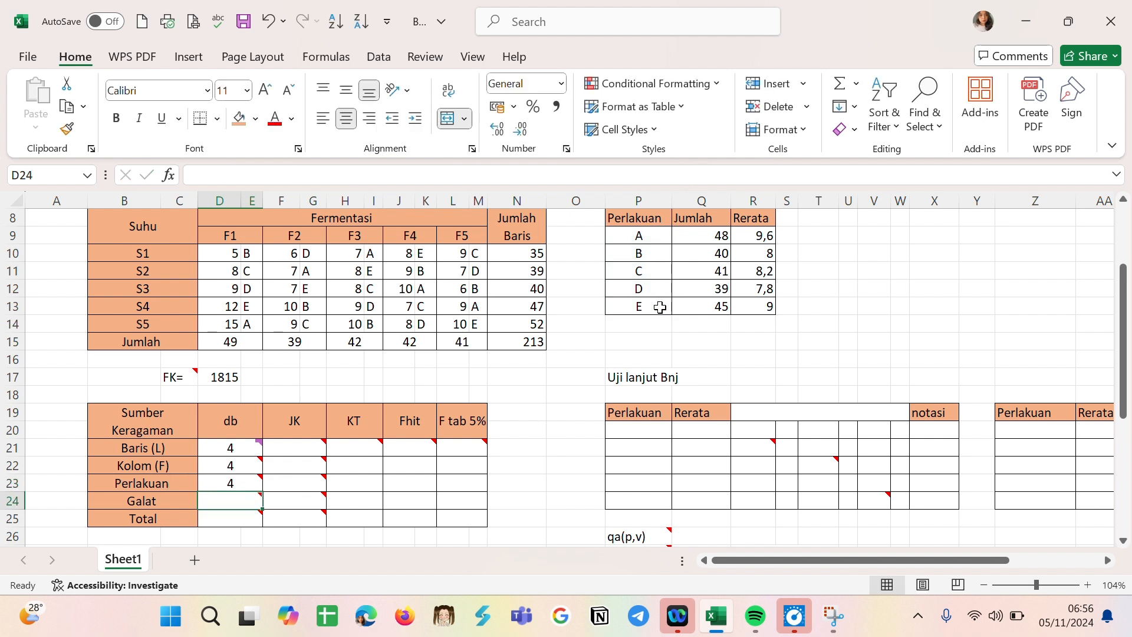
- Calculate the total degrees of freedom in D25 with the formula =5*5-1
click(230, 519)
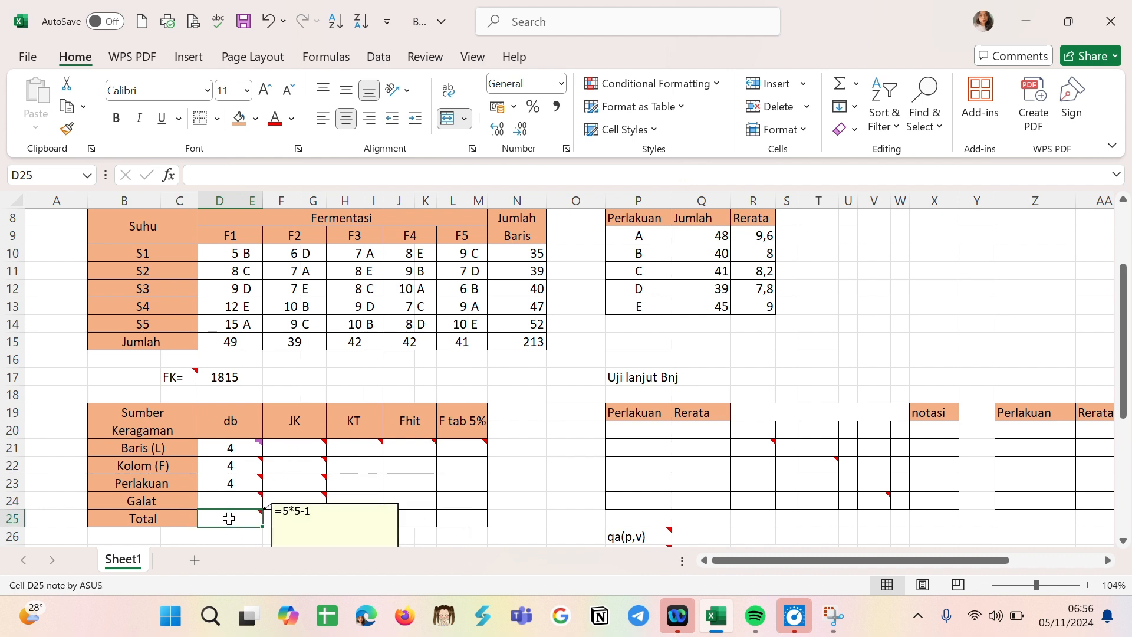
double_click(229, 518)
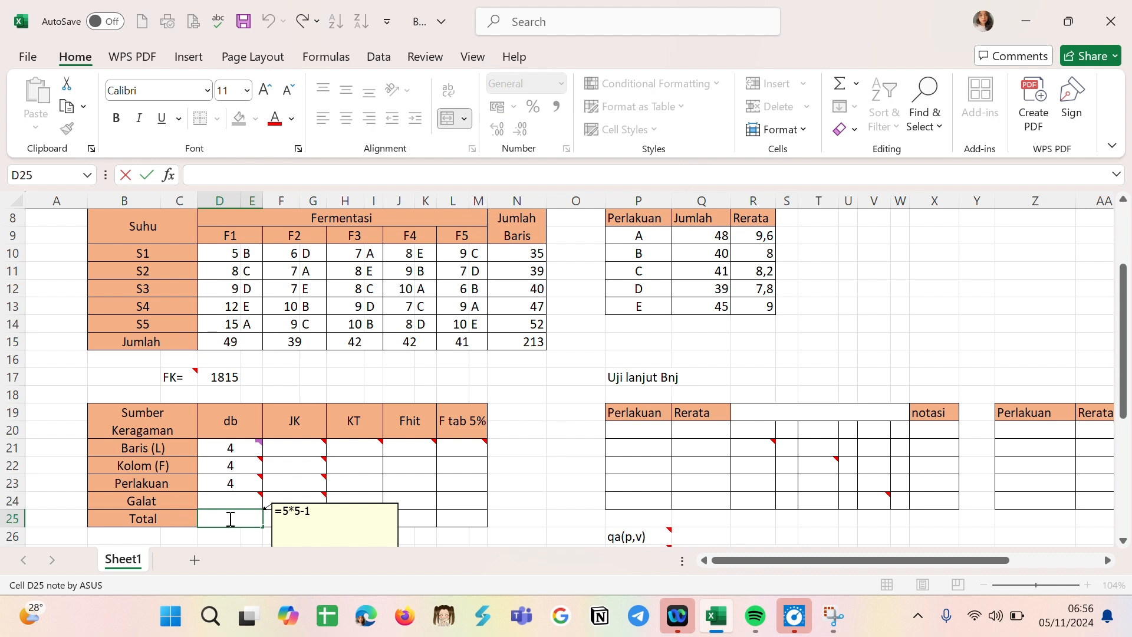
text(5*)
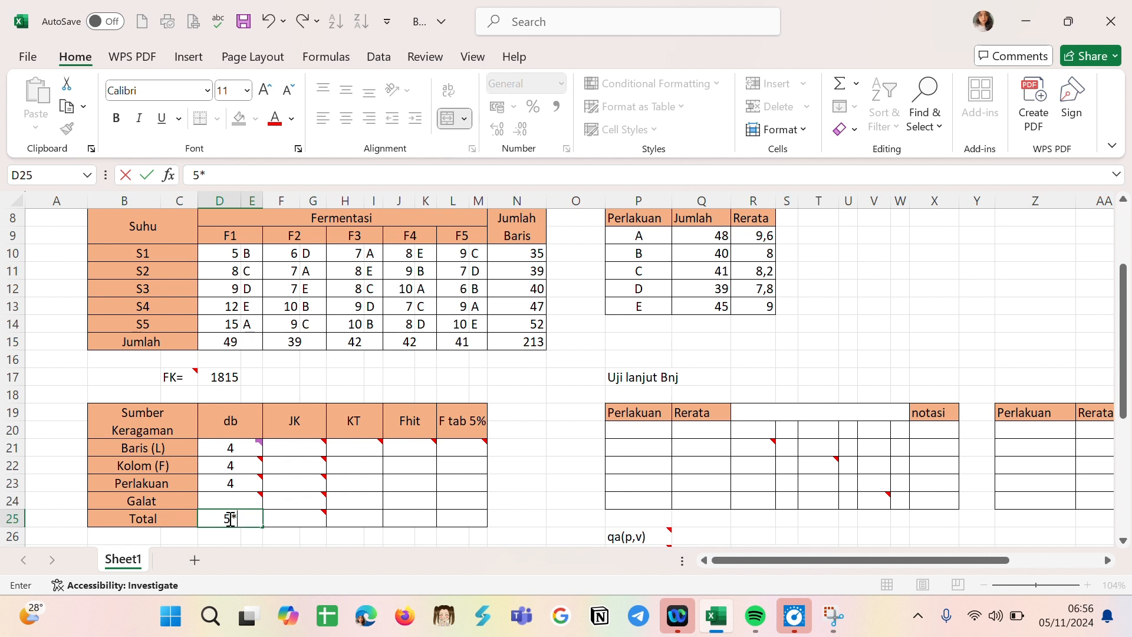
text(%)
key(BackSpace)
text(5)
key(BackSpace)
key(BackSpace)
key(BackSpace)
text(=5)
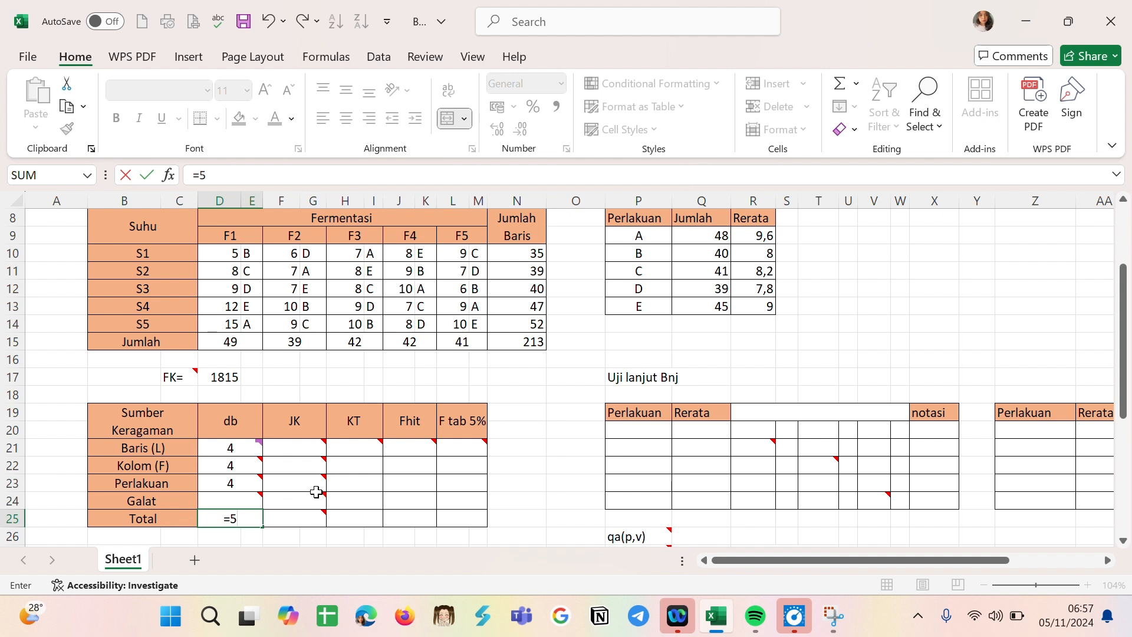
text(*5-1)
key(Return)
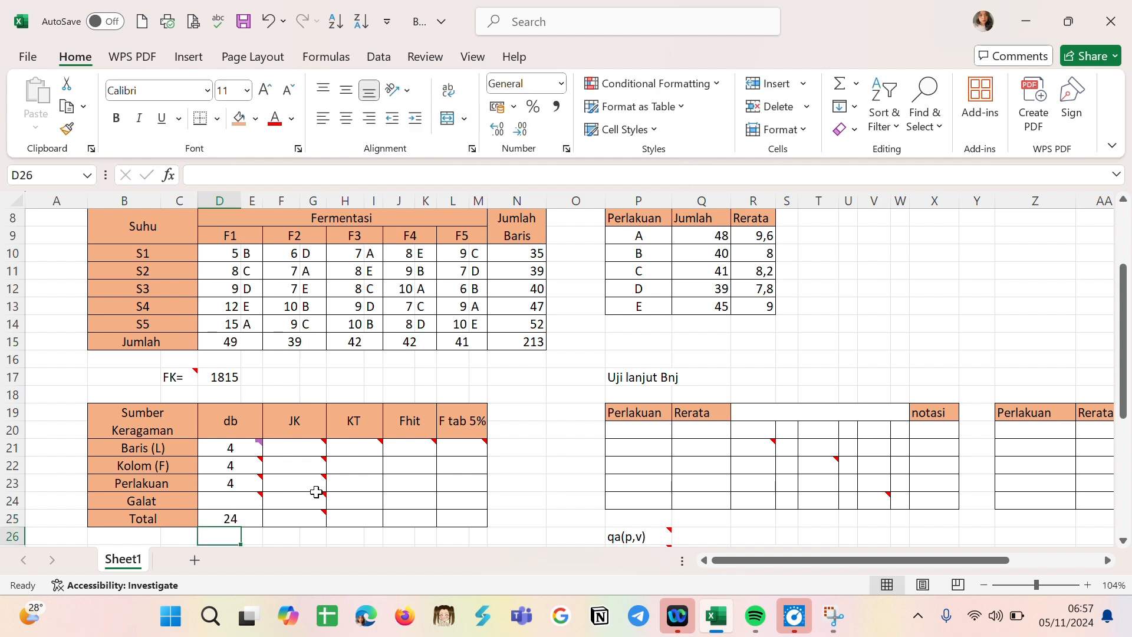
- Calculate the error (Galat) degrees of freedom in D24 with the formula =D25-D21-D22-D23
click(223, 504)
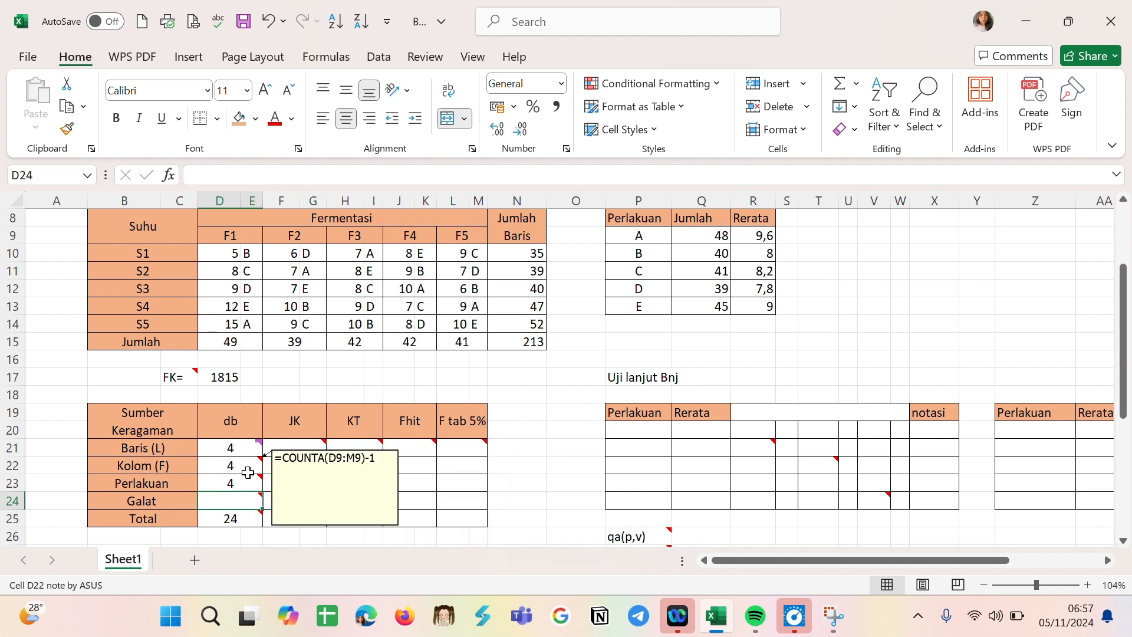
double_click(234, 502)
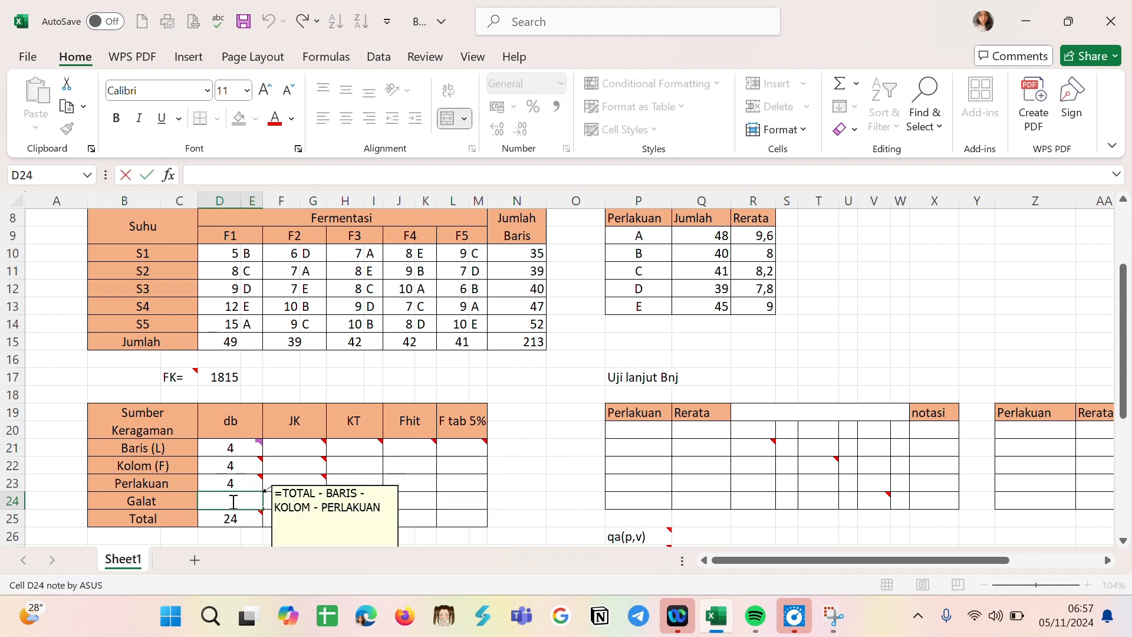
text(=)
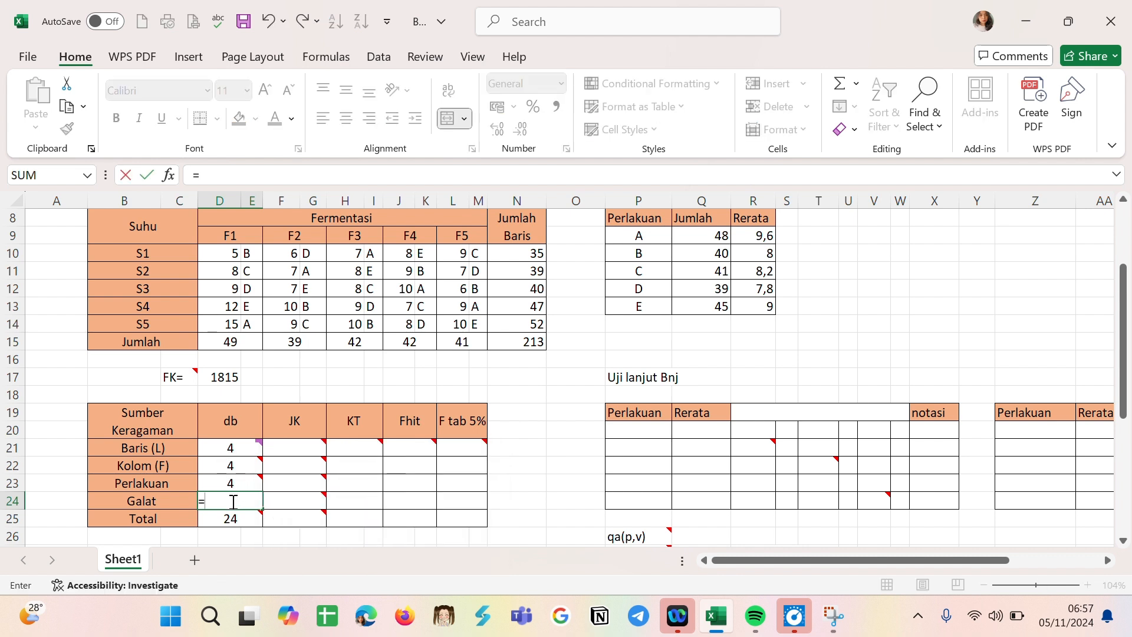
click(232, 521)
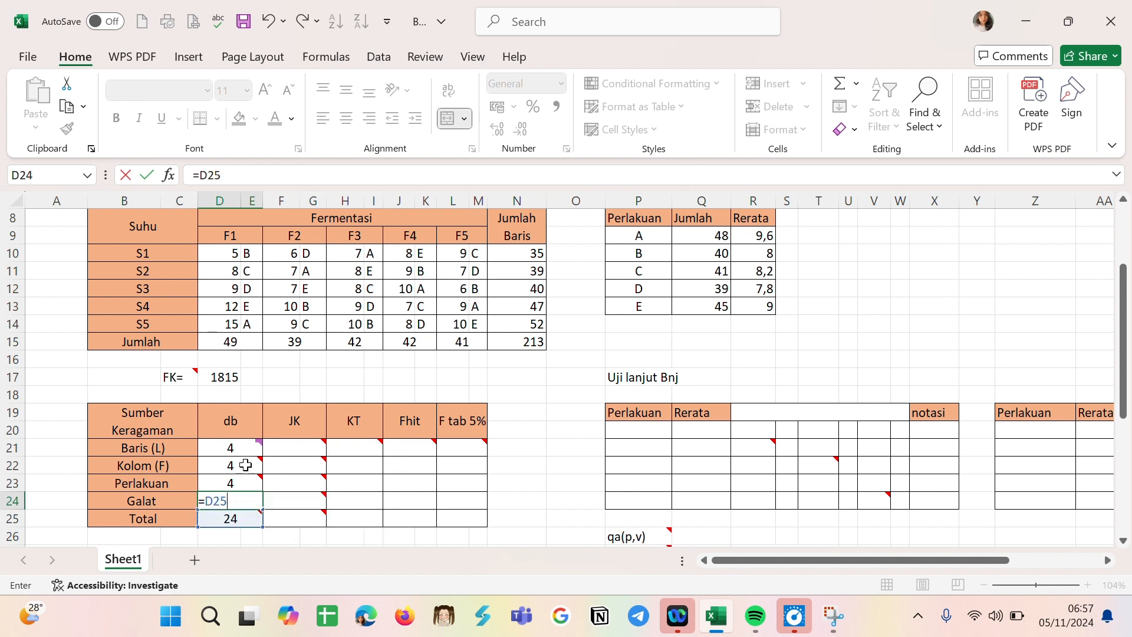
text(+)
key(BackSpace)
text(-)
click(250, 450)
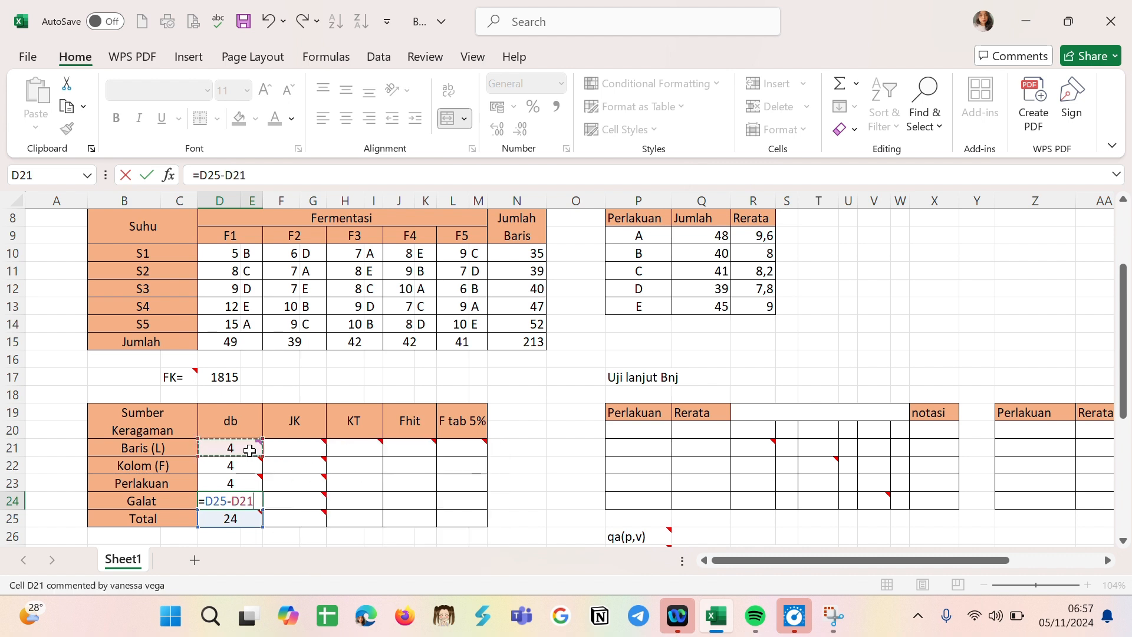
text(-)
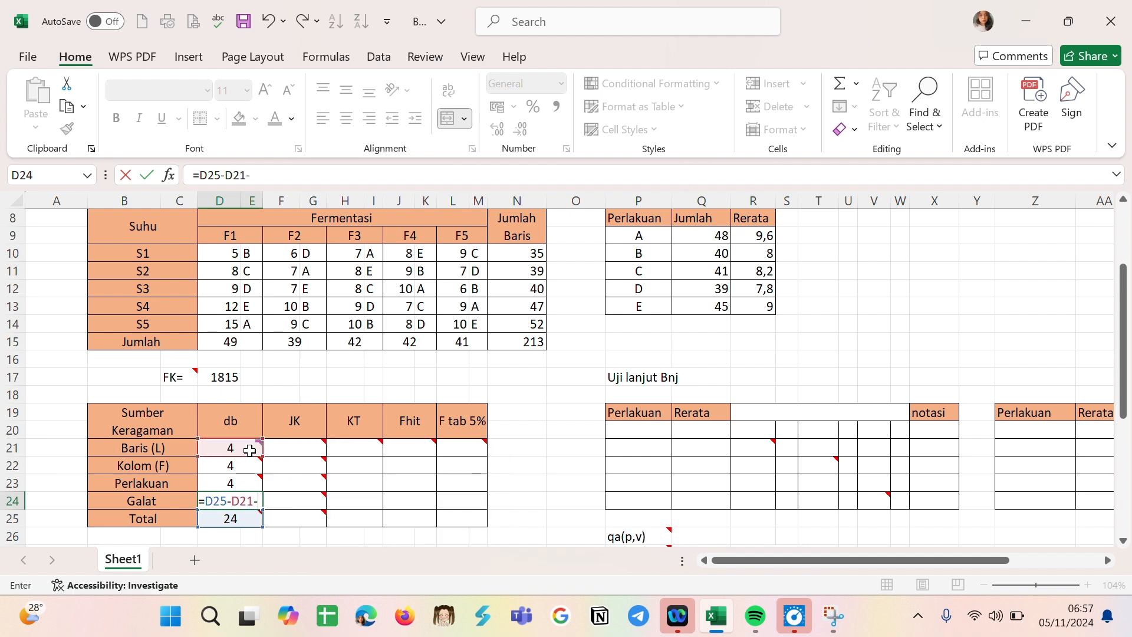
click(246, 470)
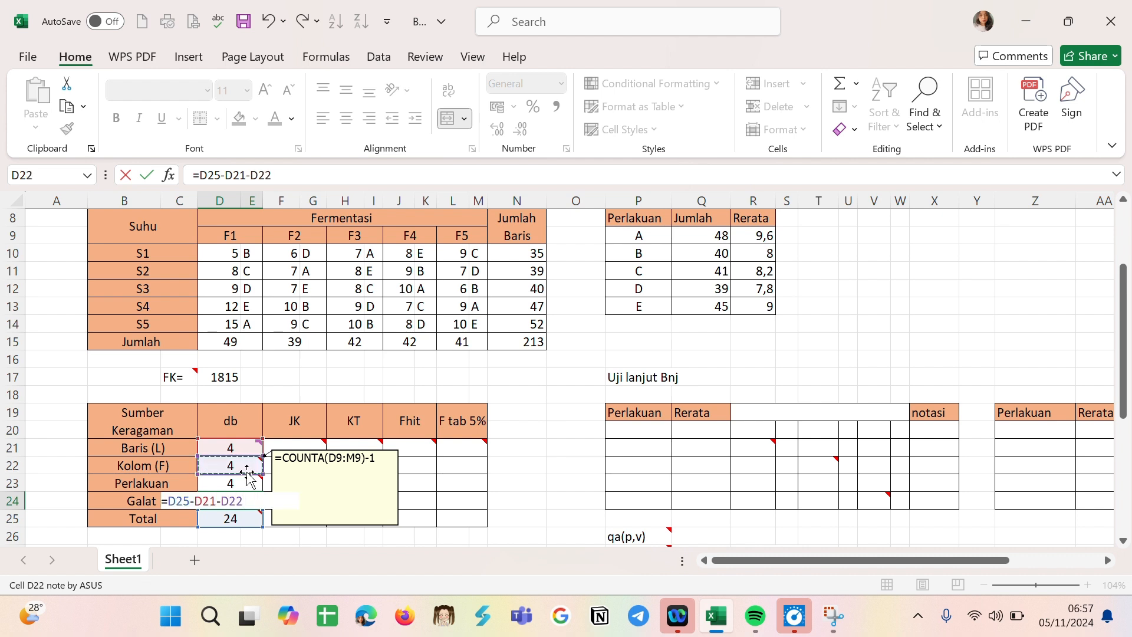
text(=)
key(BackSpace)
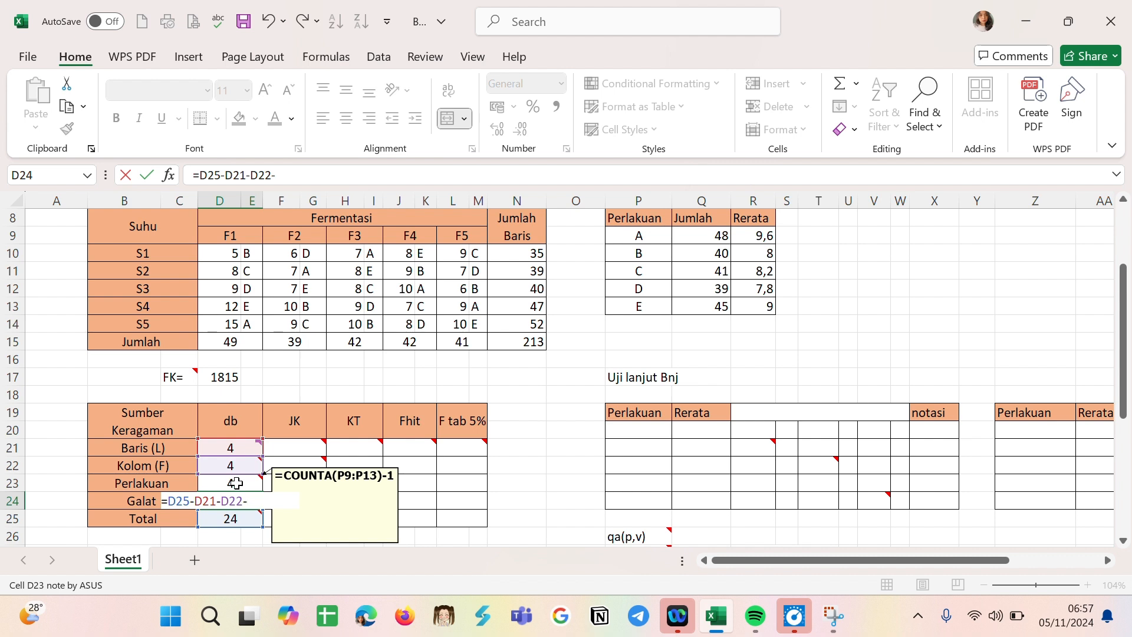
click(237, 483)
key(Return)
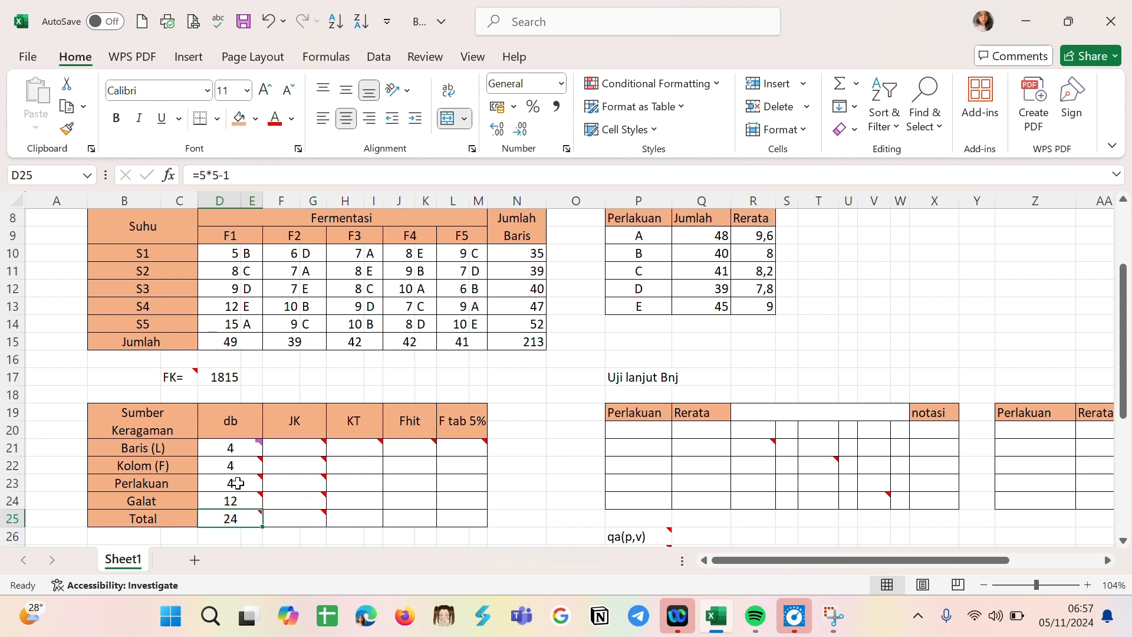
- Calculate the row (Baris) sum of squares in F21 with the formula =SUMSQ(N10:N14)/COUNTA(B10:C14)-D17
double_click(305, 448)
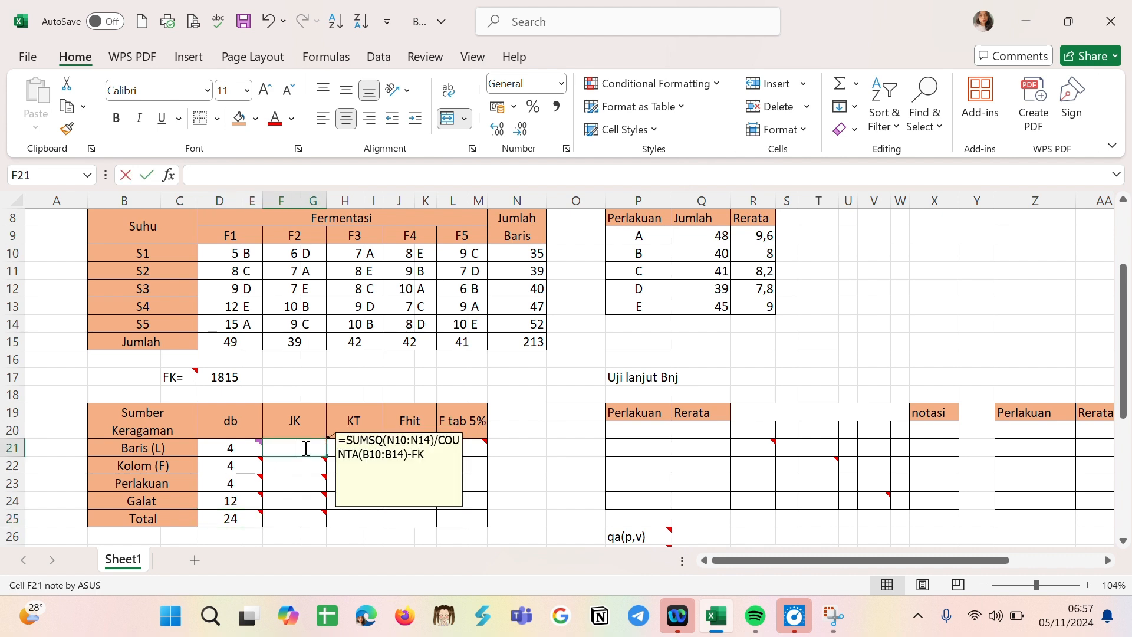
text(=)
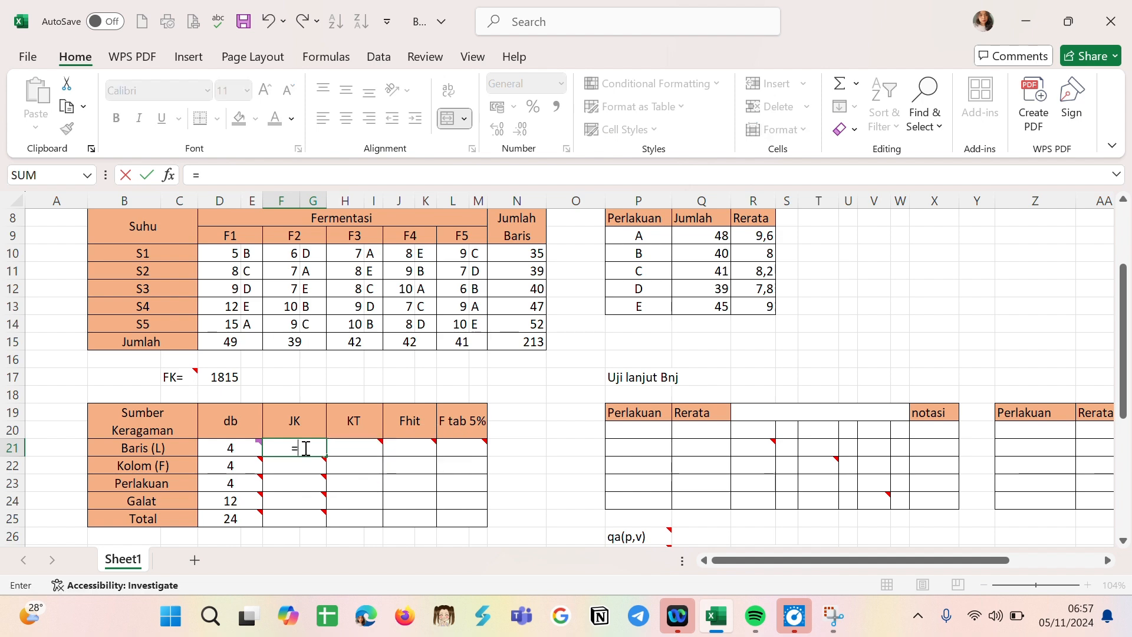
text(SUM)
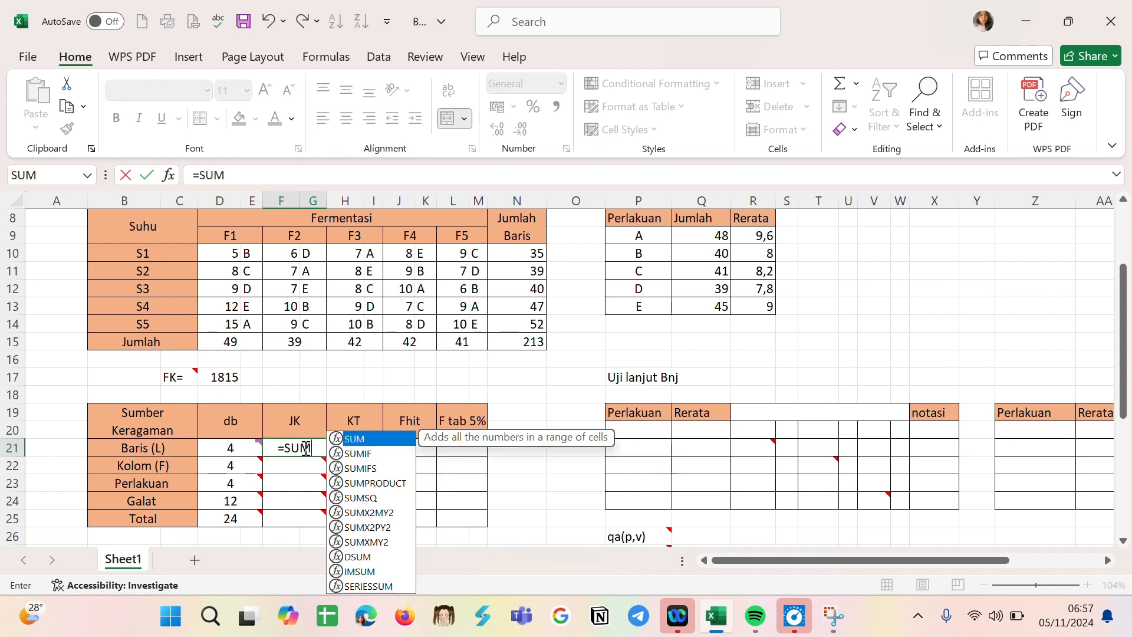
text(SQ)
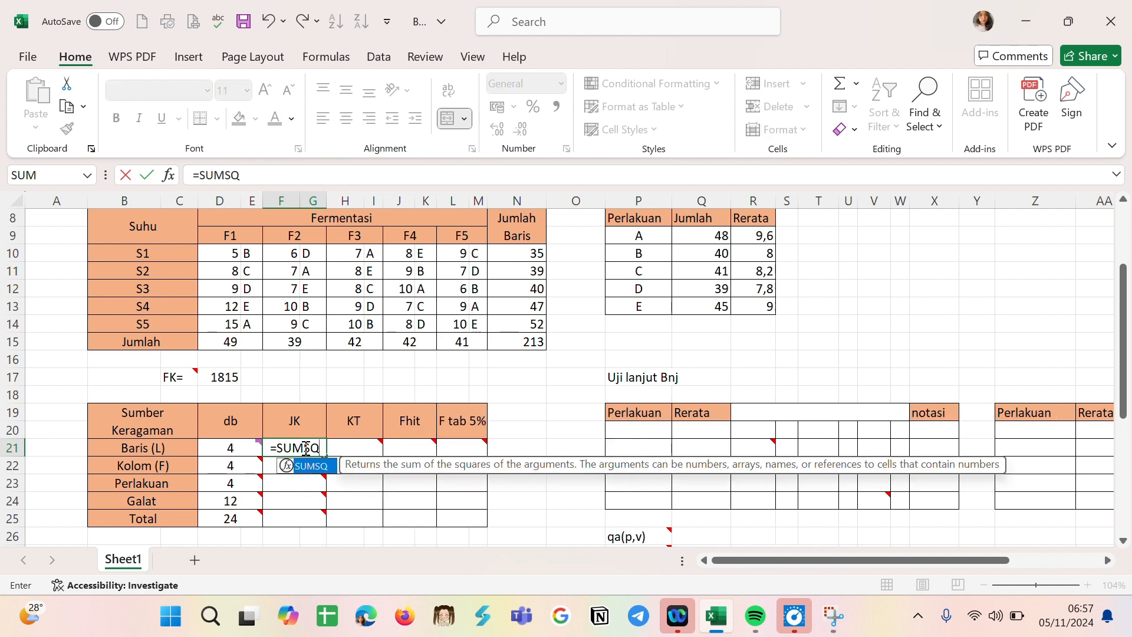
text(()
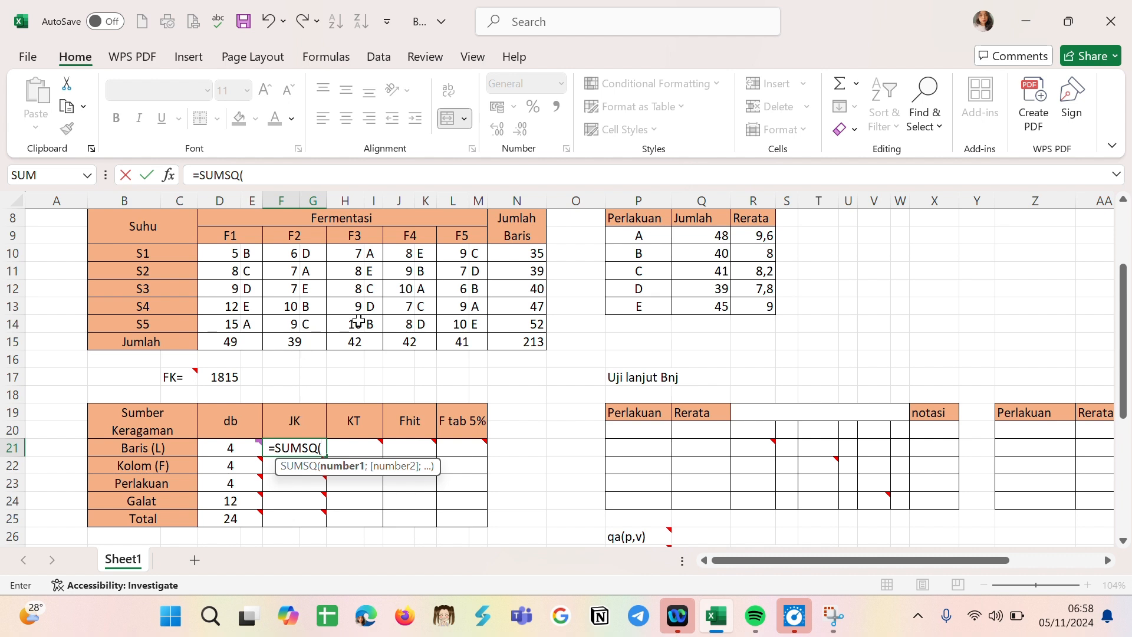
click(529, 252)
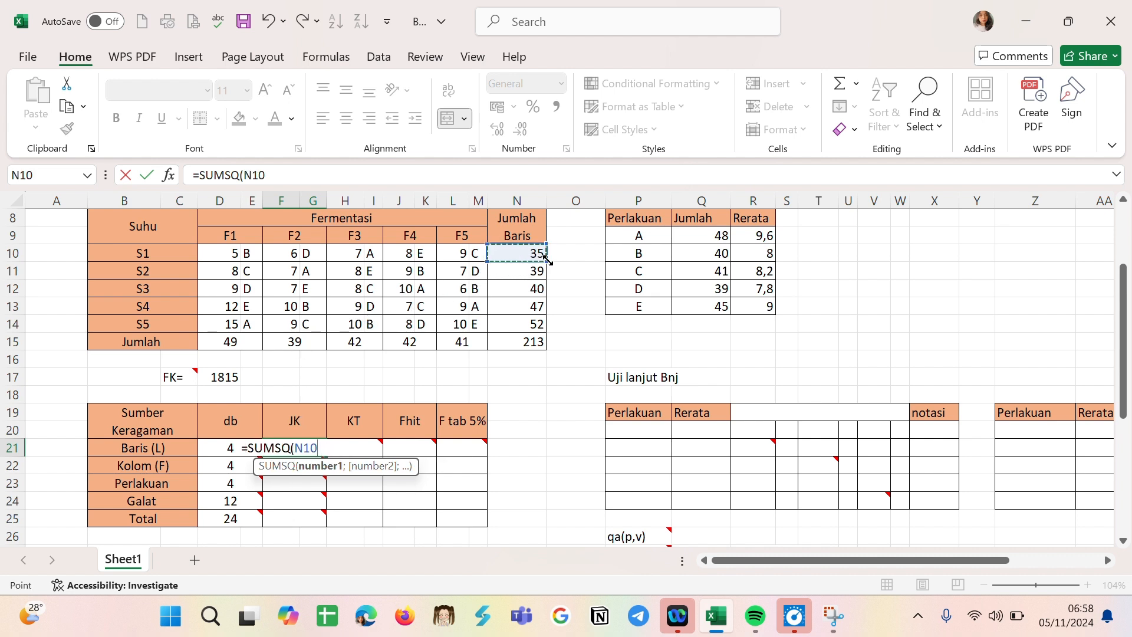
drag(539, 255, 544, 333)
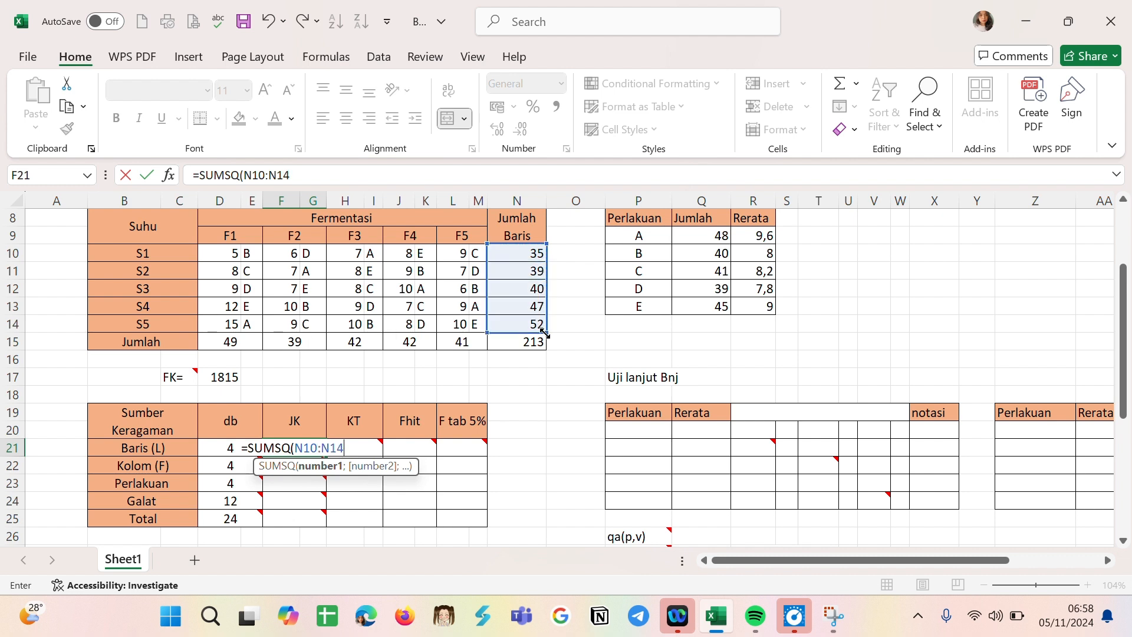
text())
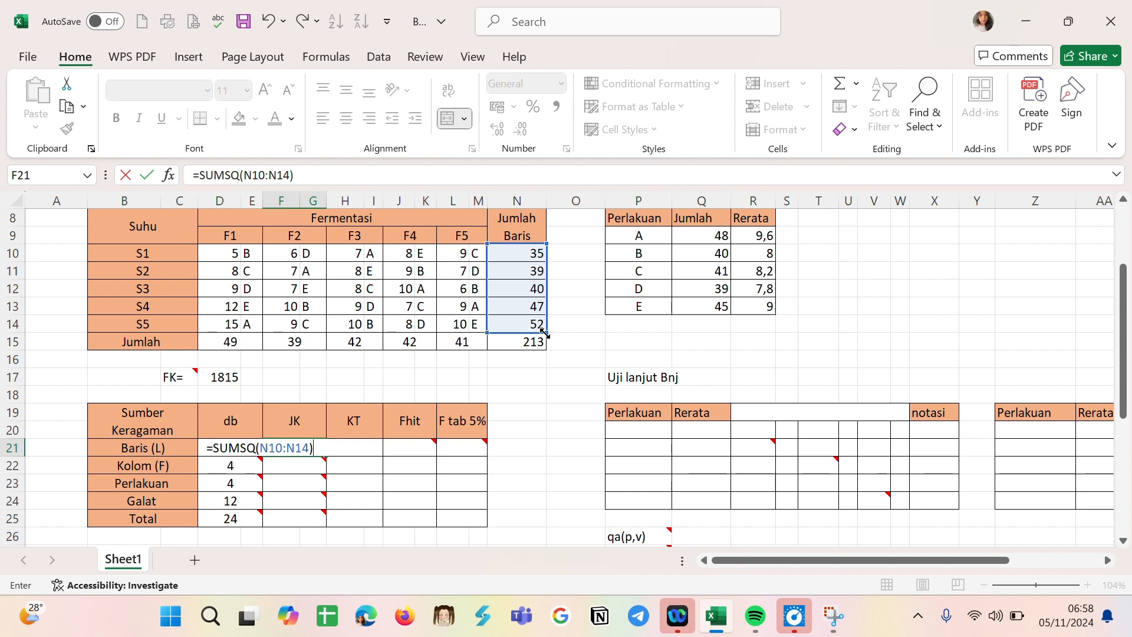
text(/COUNTA)
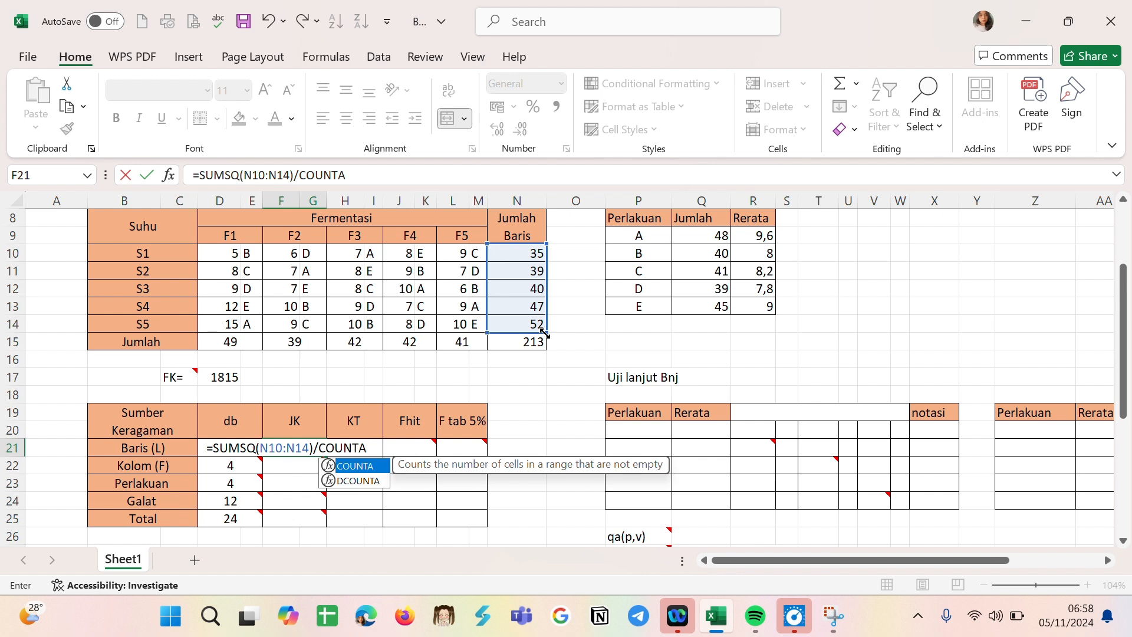
text(()
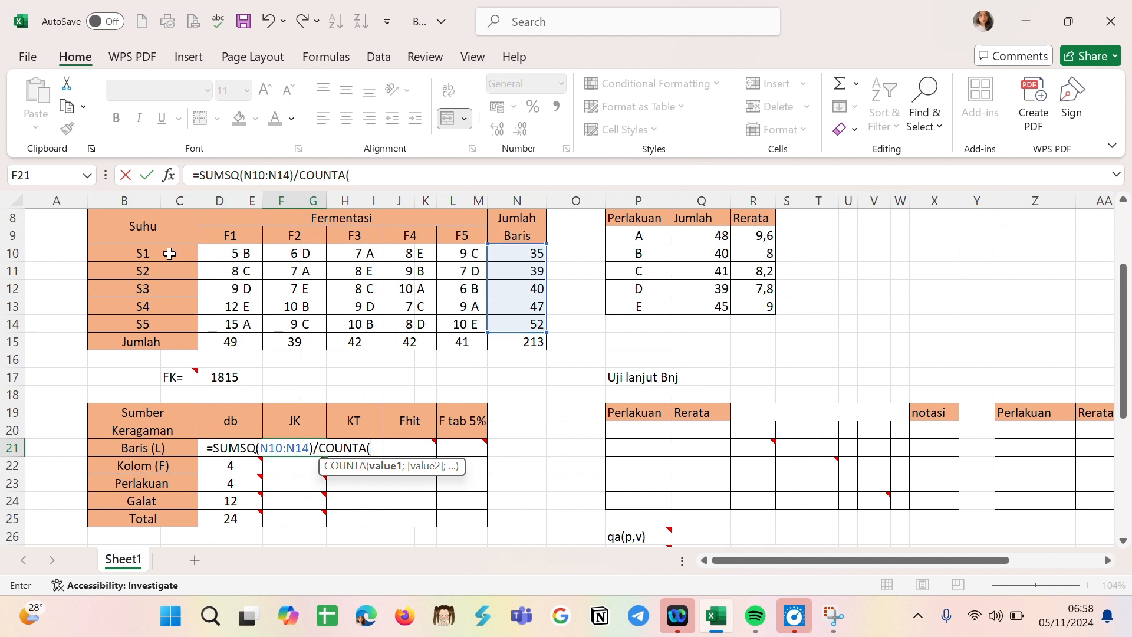
click(173, 254)
drag(193, 257, 195, 334)
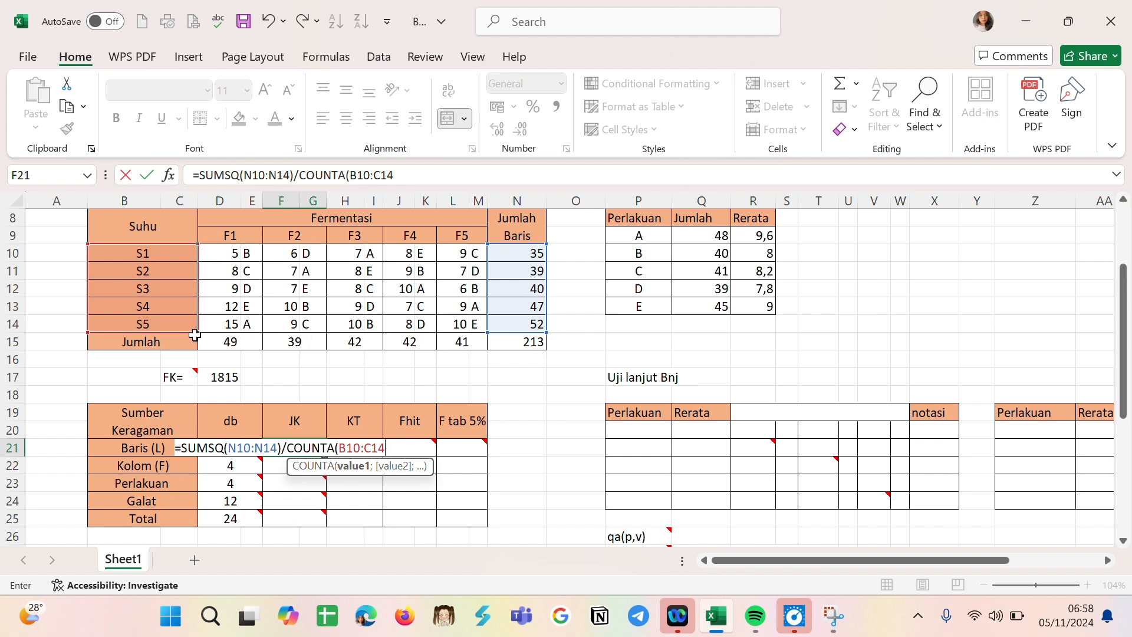
text()-)
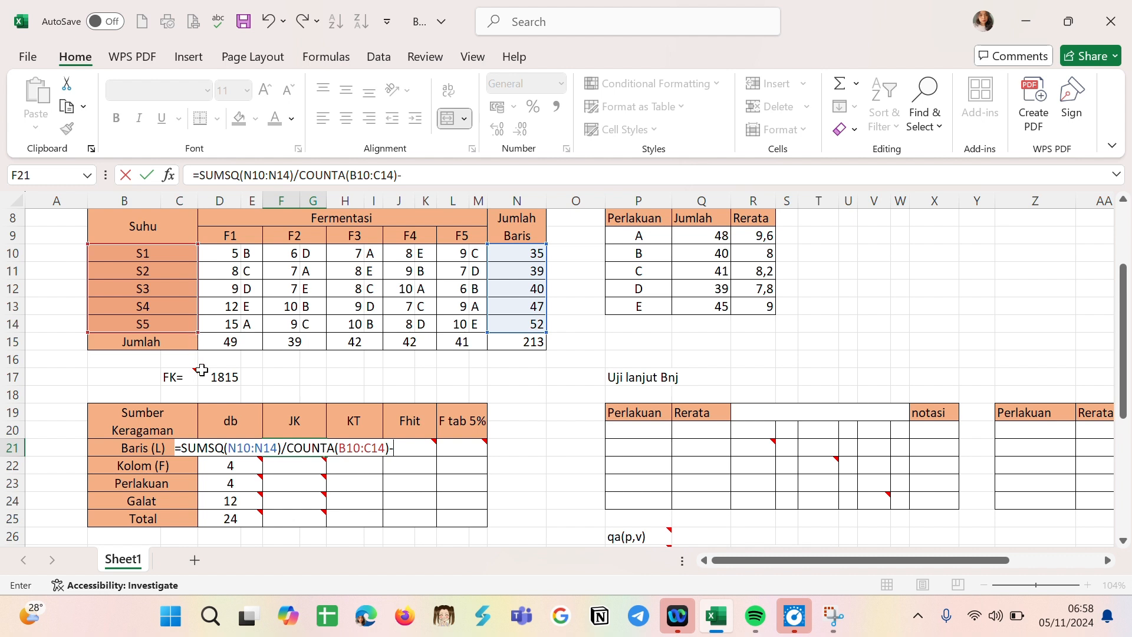
click(222, 379)
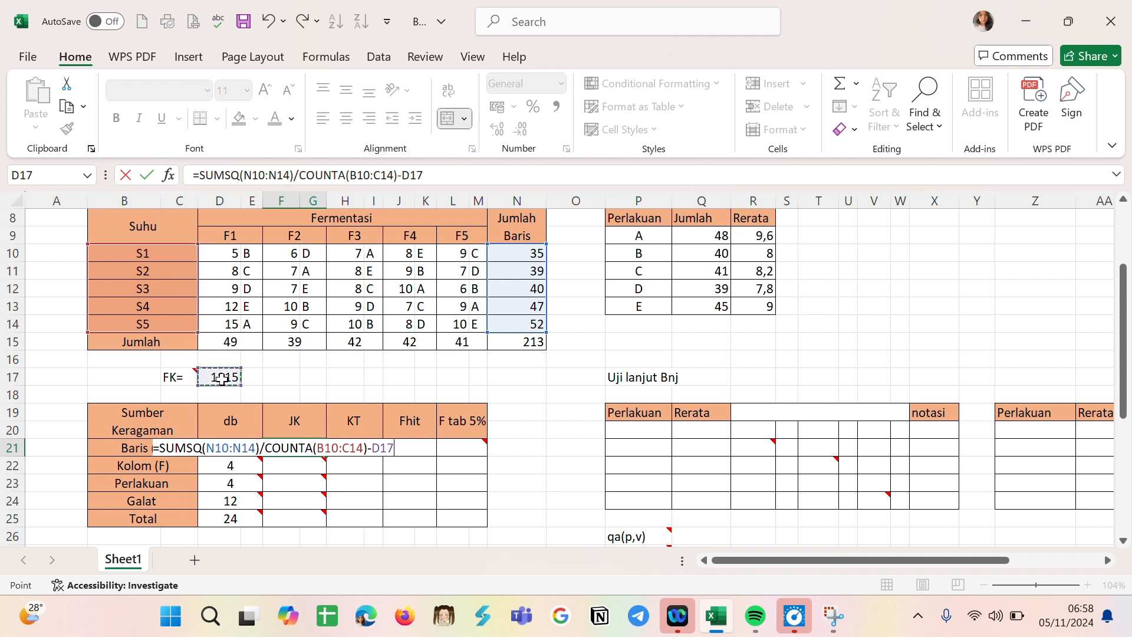
key(Return)
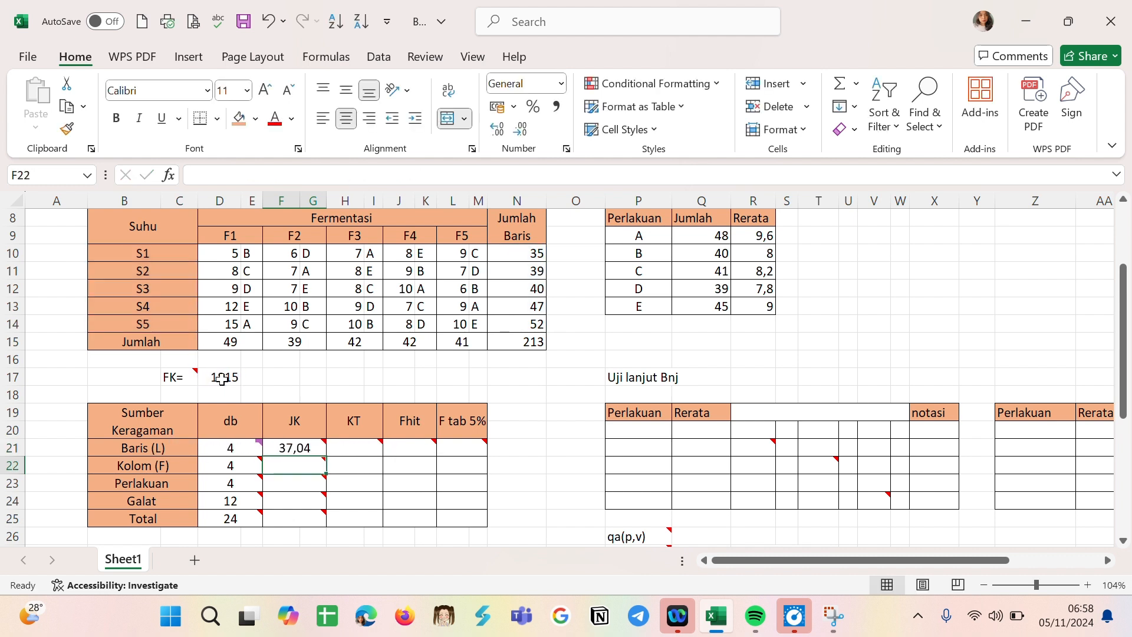
- Calculate the column (Kolom) sum of squares in F22 with the formula =SUMSQ(D15:M15)/COUNTA(D9:M9)-D17
mouse_move(295, 470)
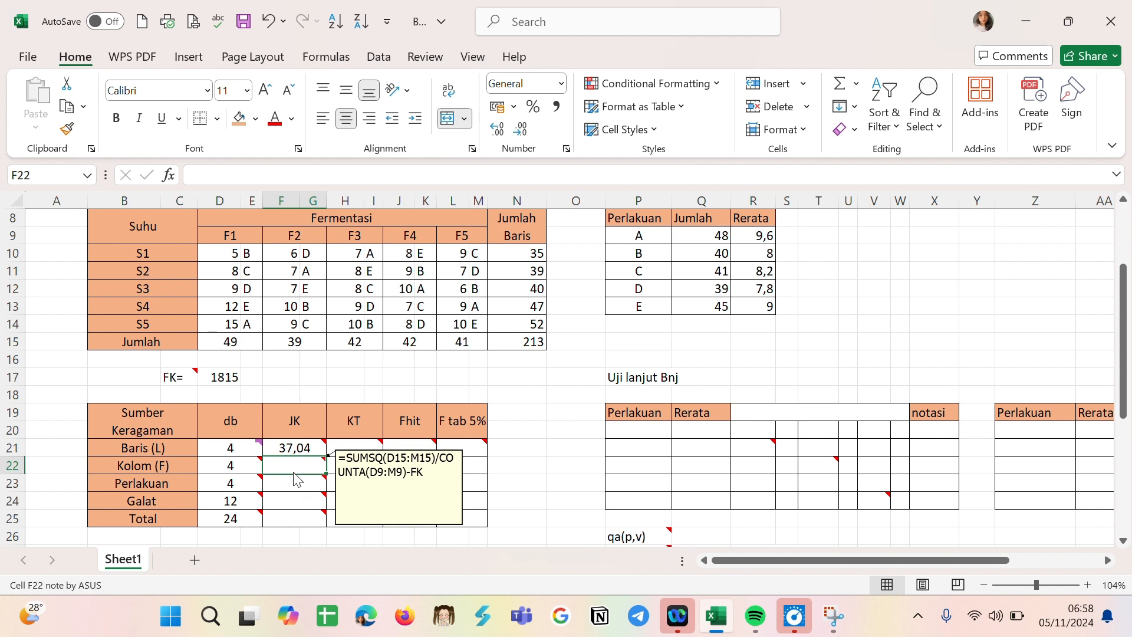
double_click(296, 469)
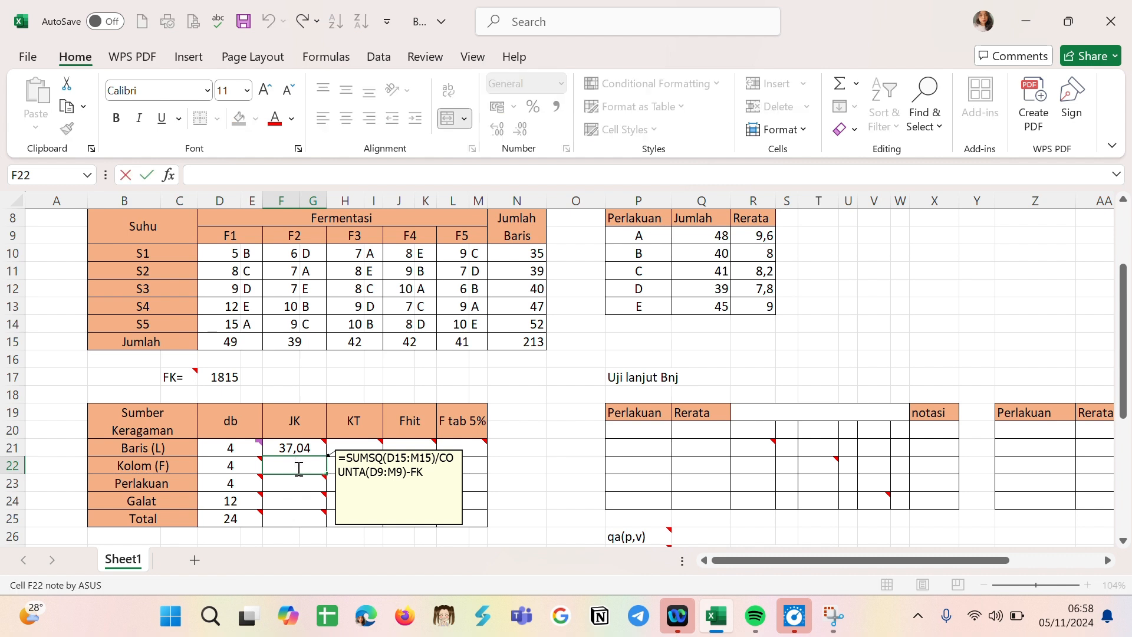
text(=SUMS)
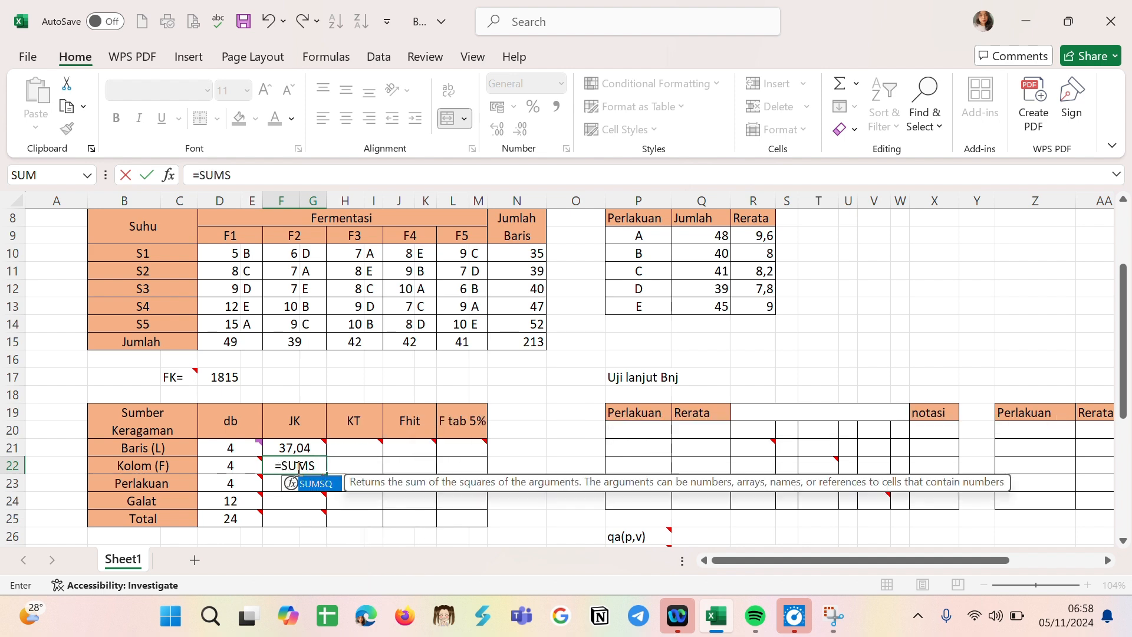
text(Q)
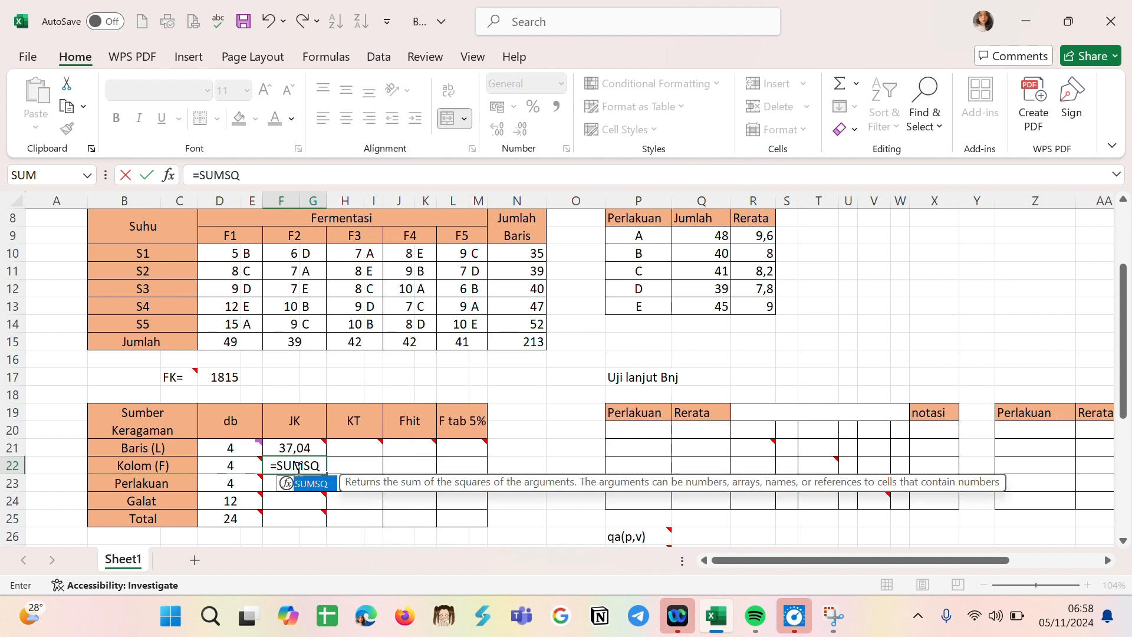
text(()
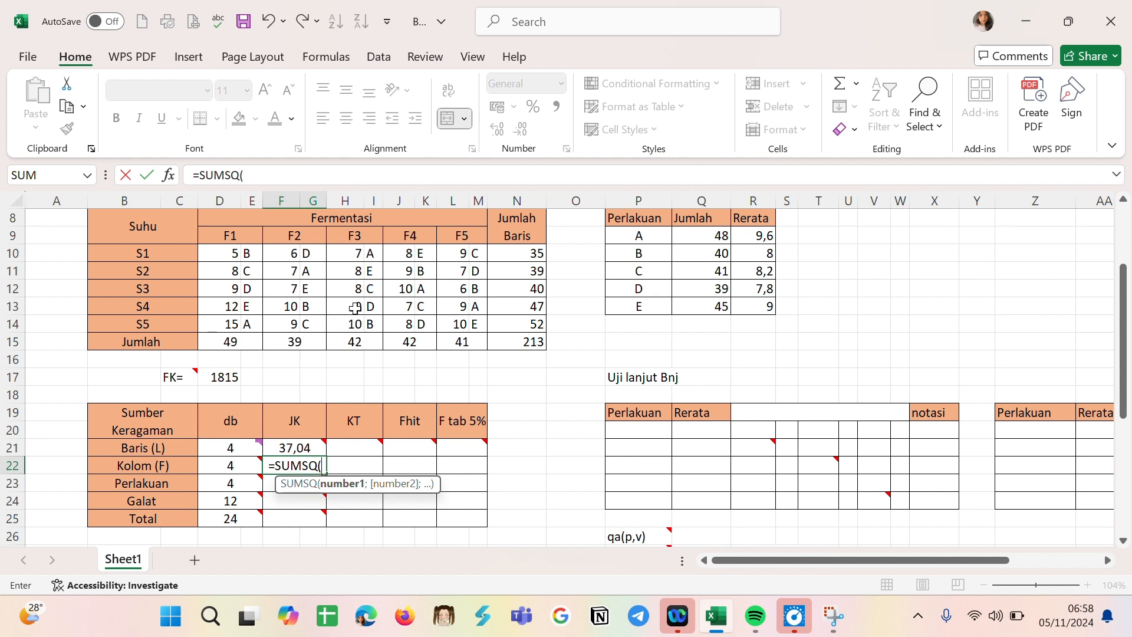
click(222, 343)
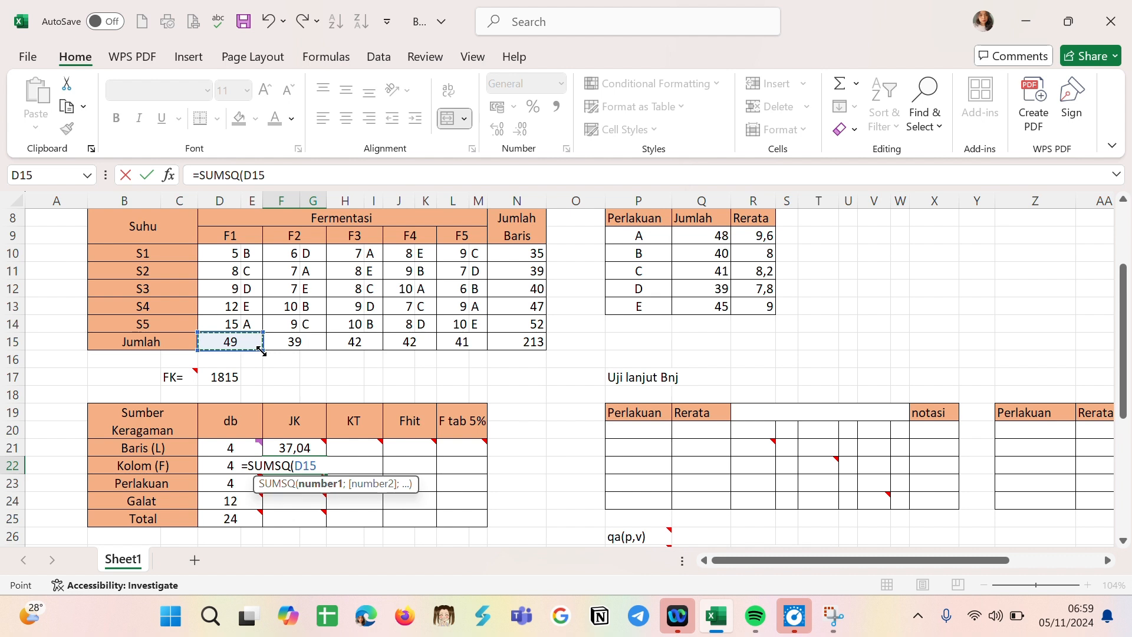
drag(261, 352, 487, 346)
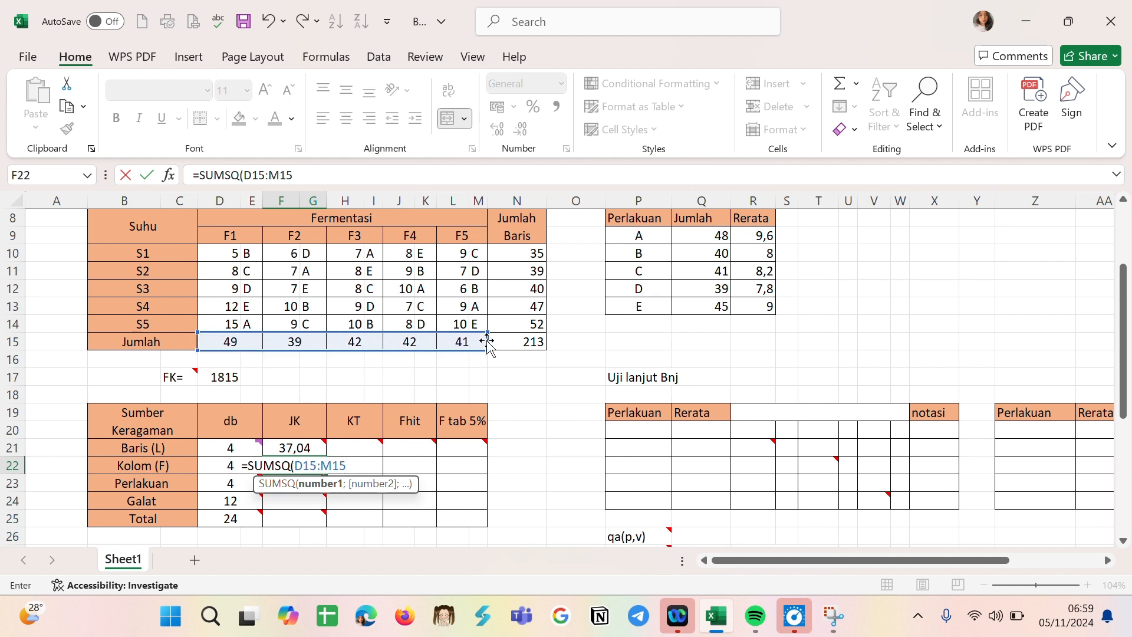
text())
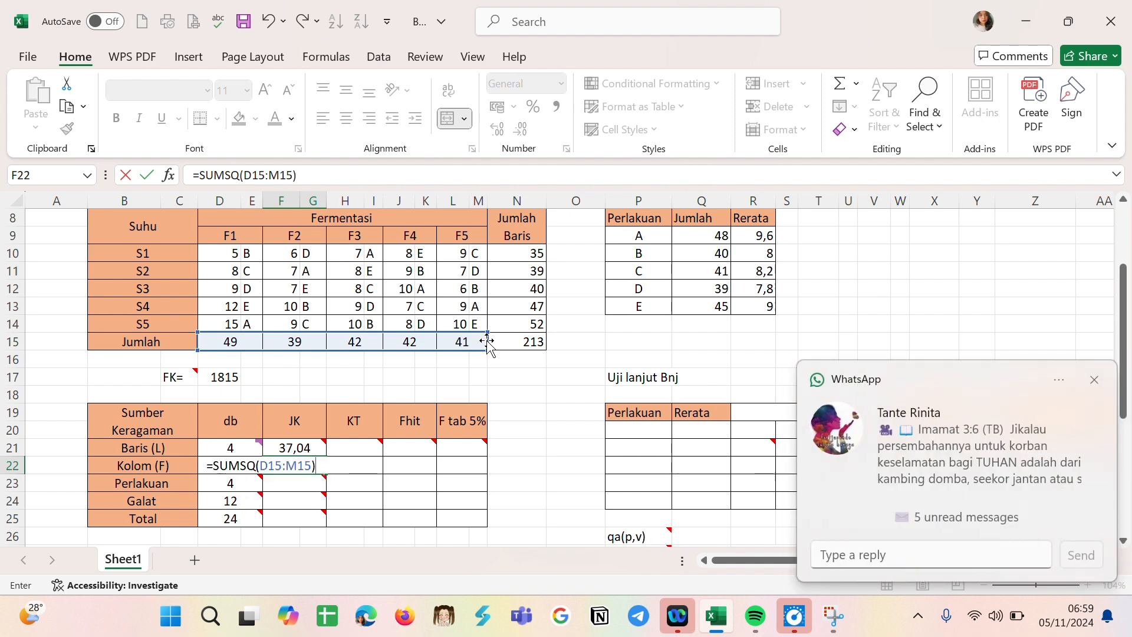
text(/COUNTA)
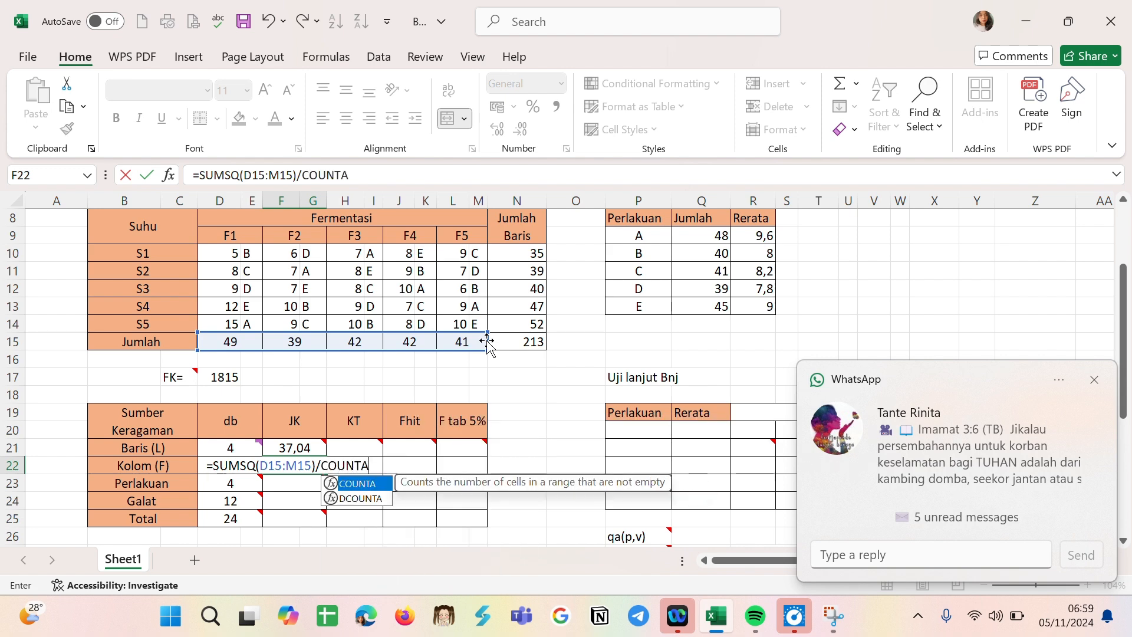
text(()
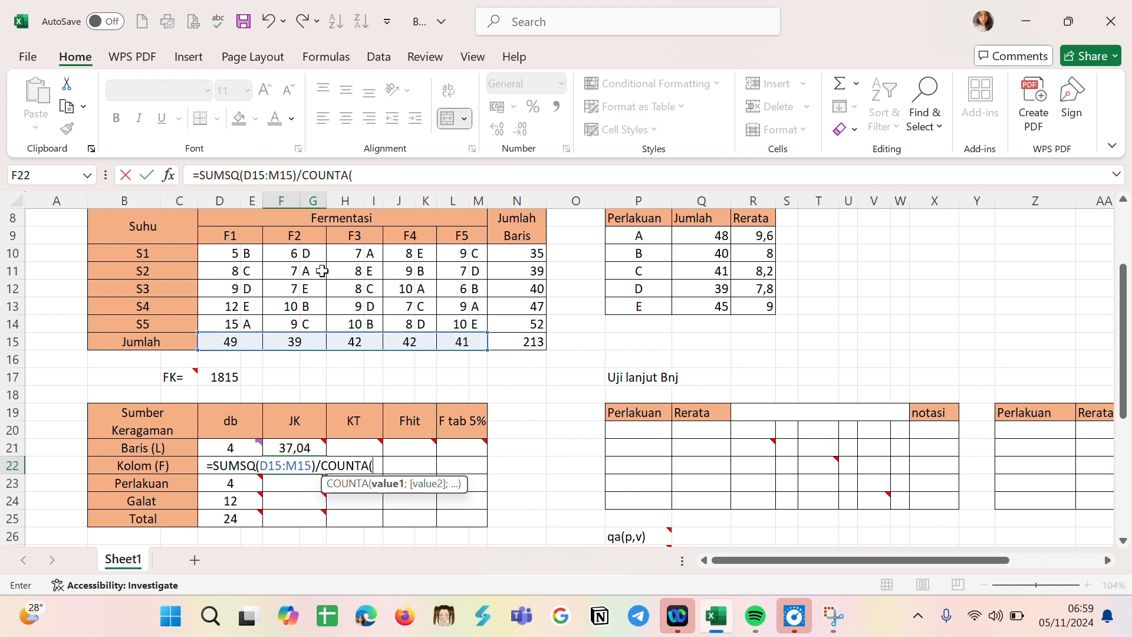
click(233, 235)
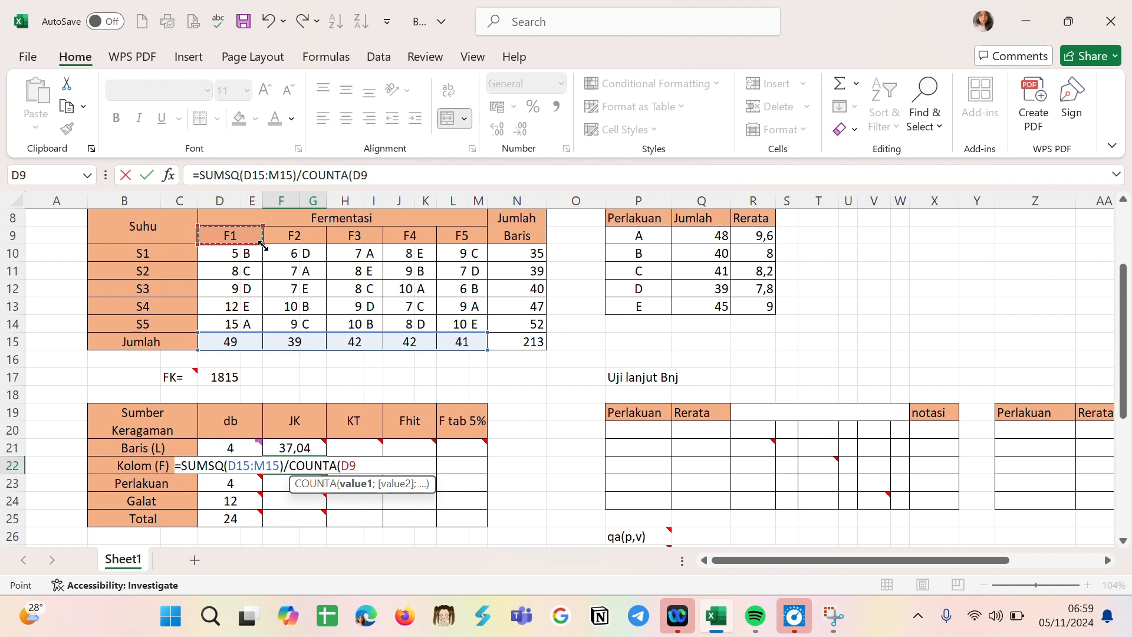
drag(263, 244, 487, 244)
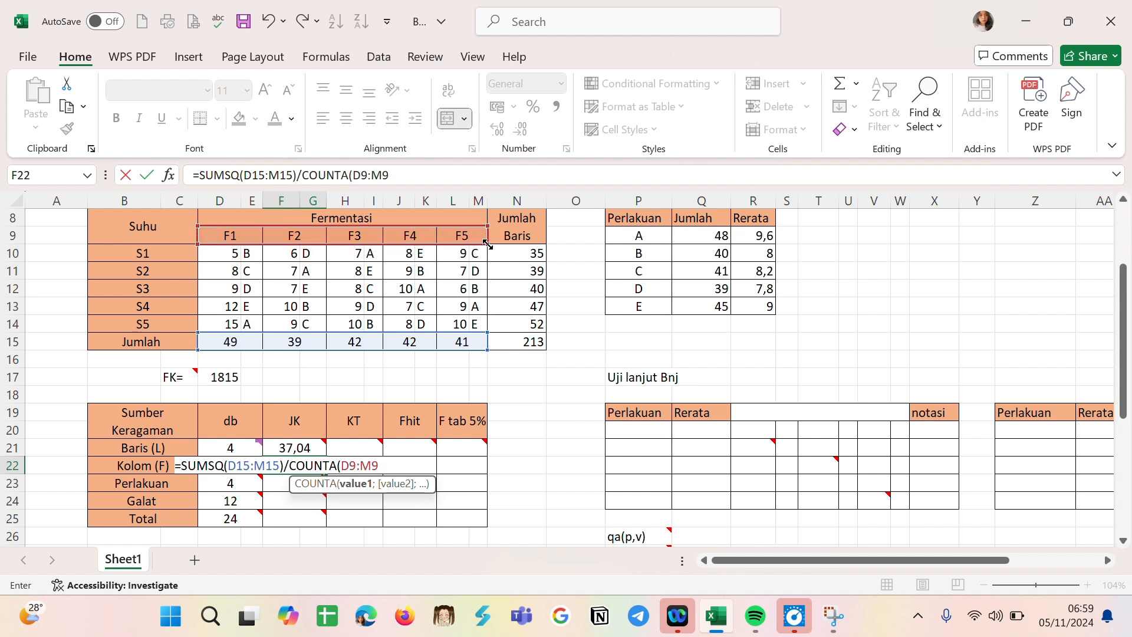
text())
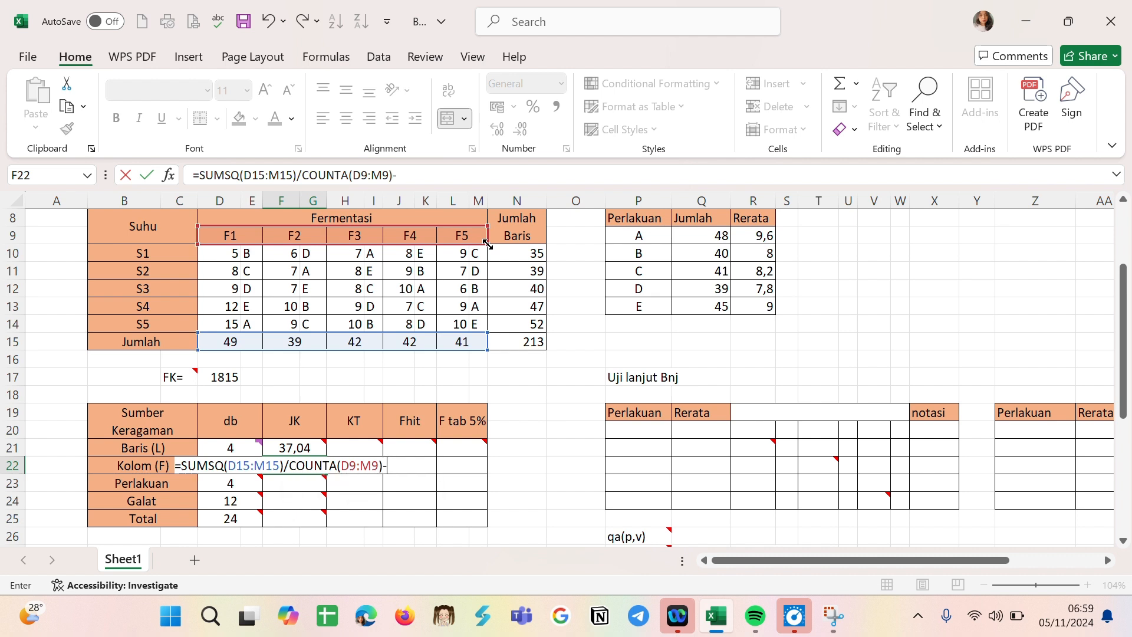
text(-)
click(224, 378)
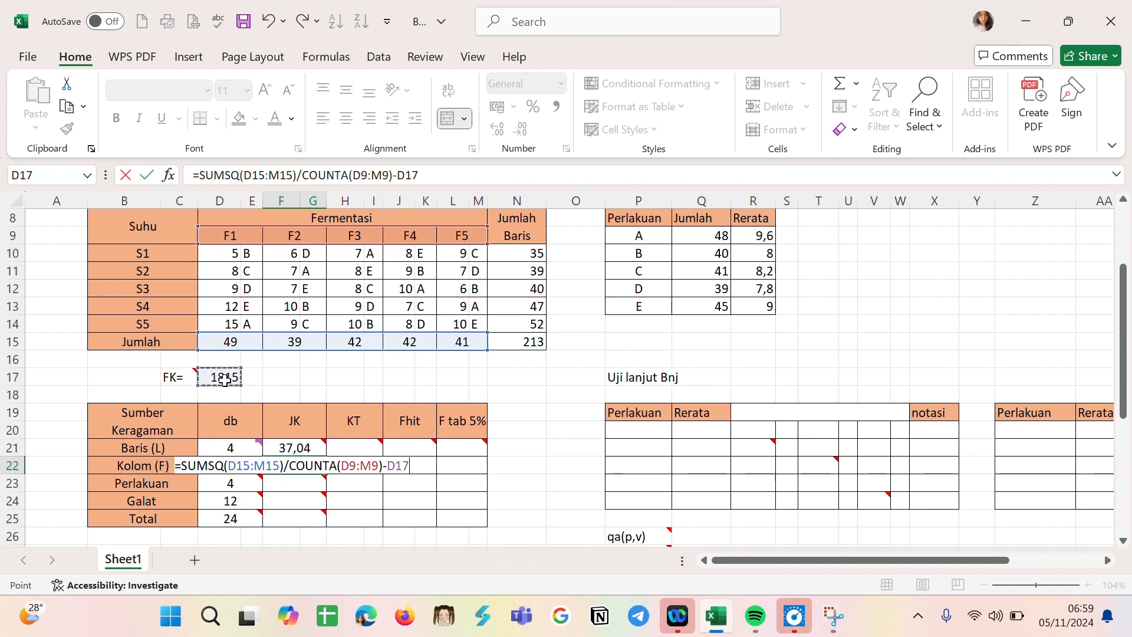
key(Return)
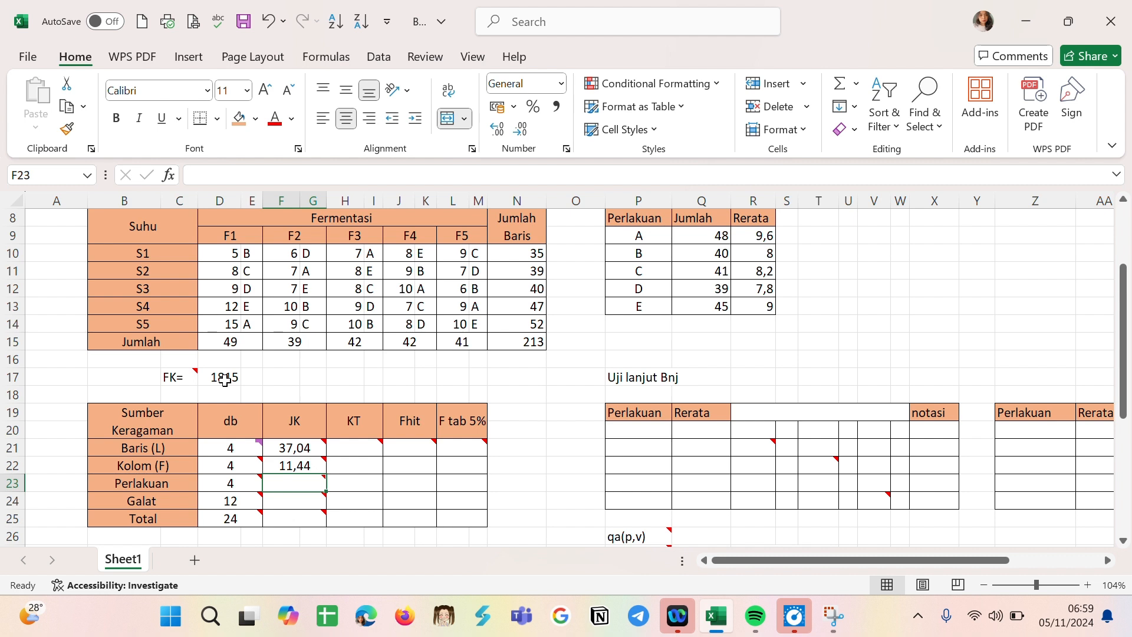
- Calculate the treatment (Perlakuan) sum of squares in F23 with the formula =SUMSQ(Q9:Q13)/COUNTA(P9:P13)-D17
text(=)
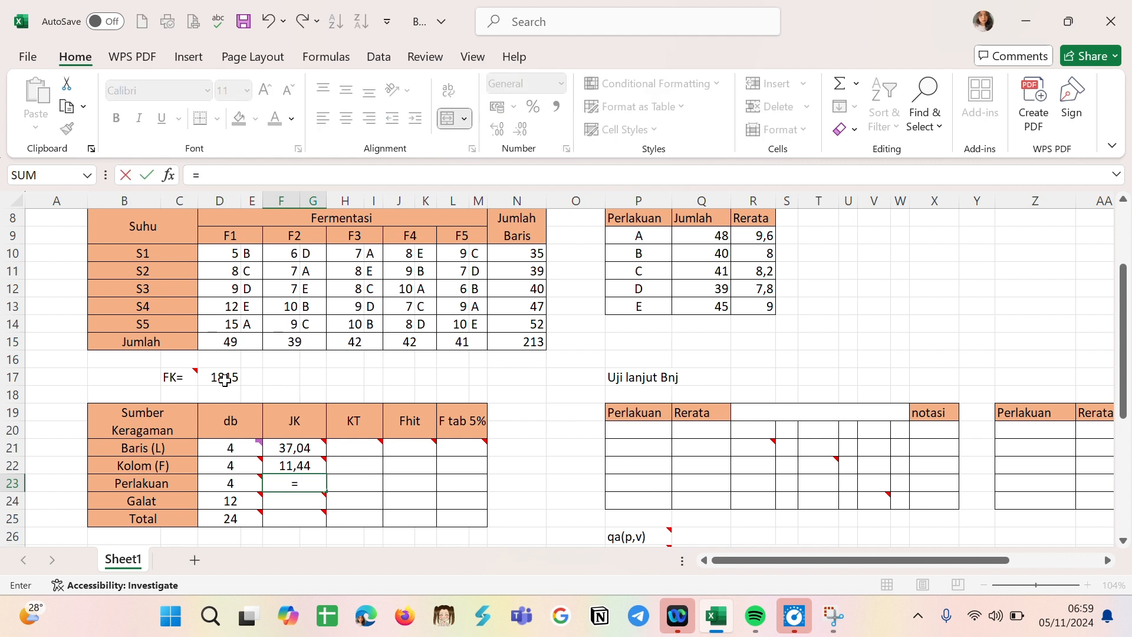
text(SUMSQ)
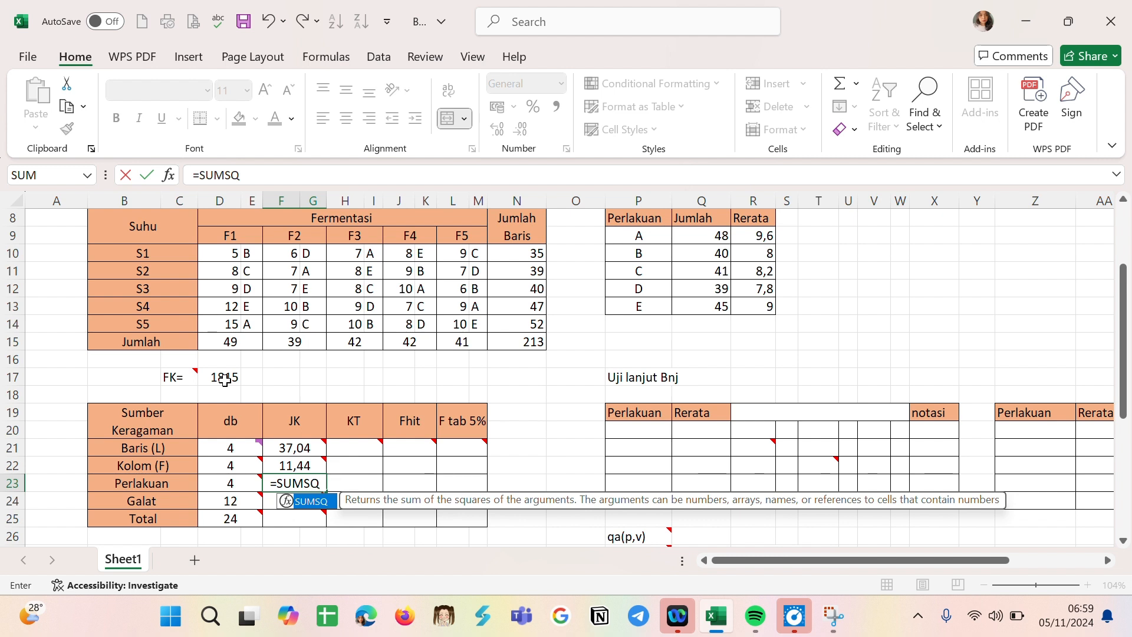
text(()
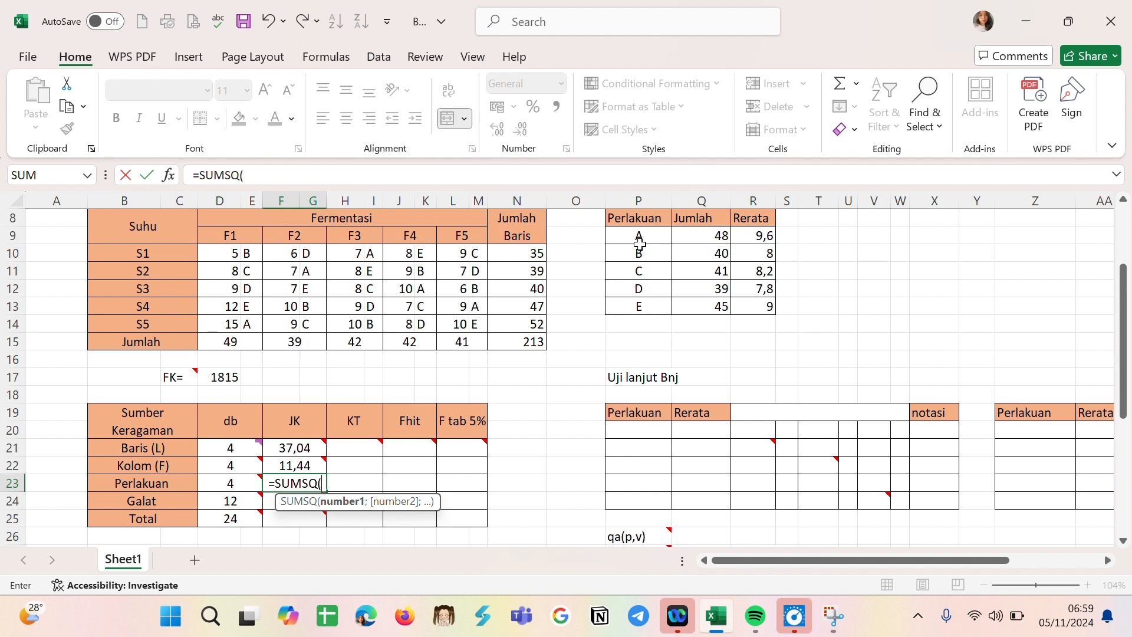
click(692, 235)
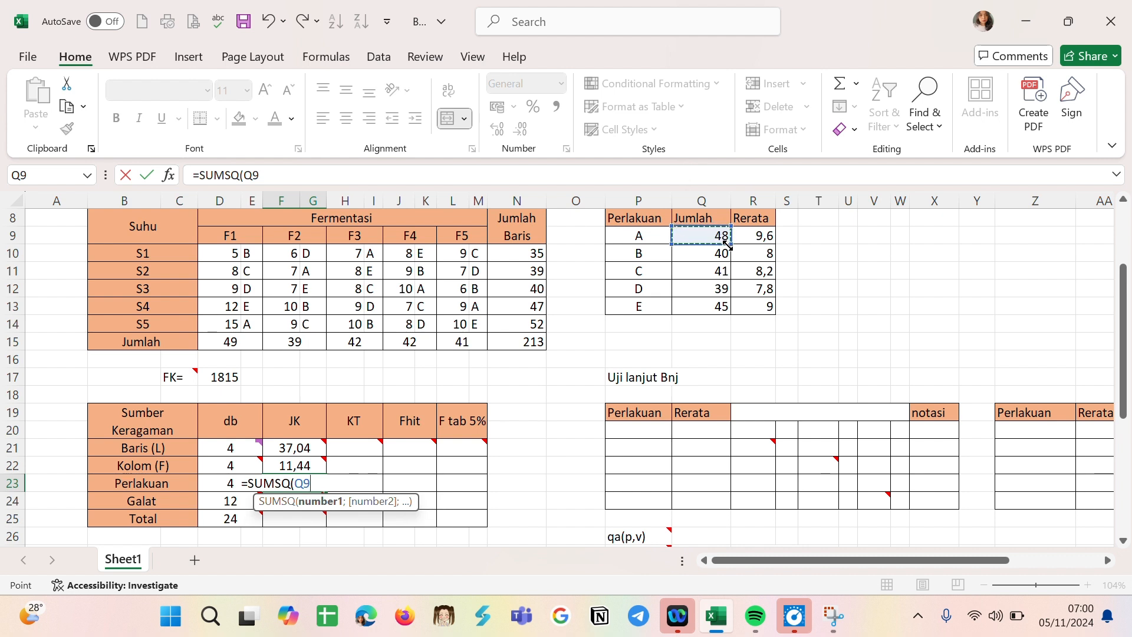
drag(727, 238, 731, 321)
text()/)
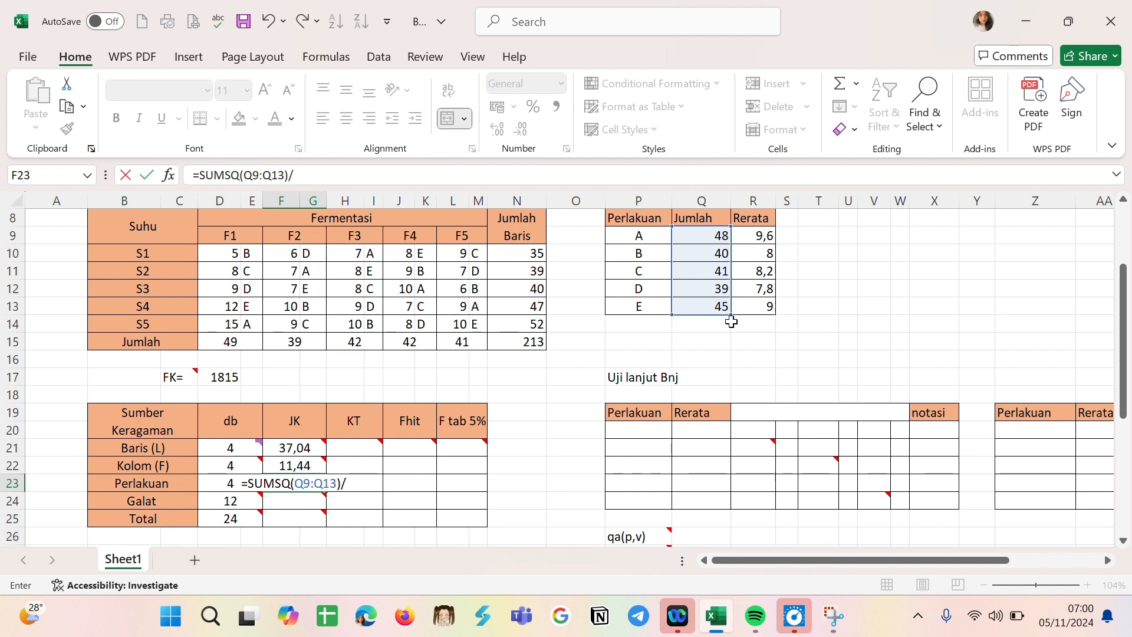
text(COUNTA)
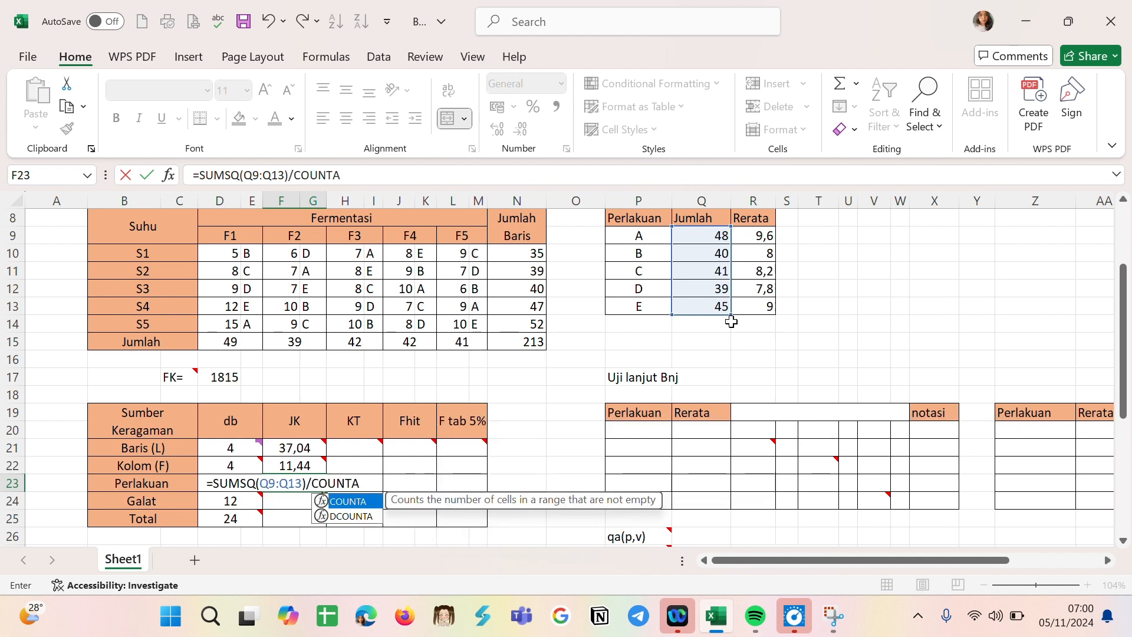
text(()
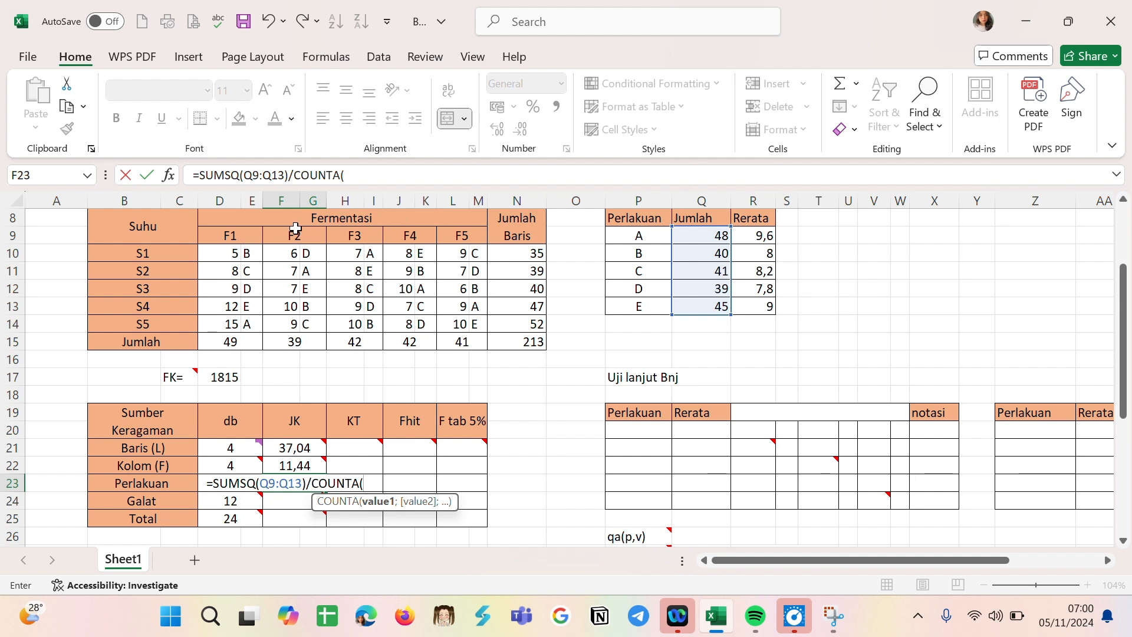
click(641, 236)
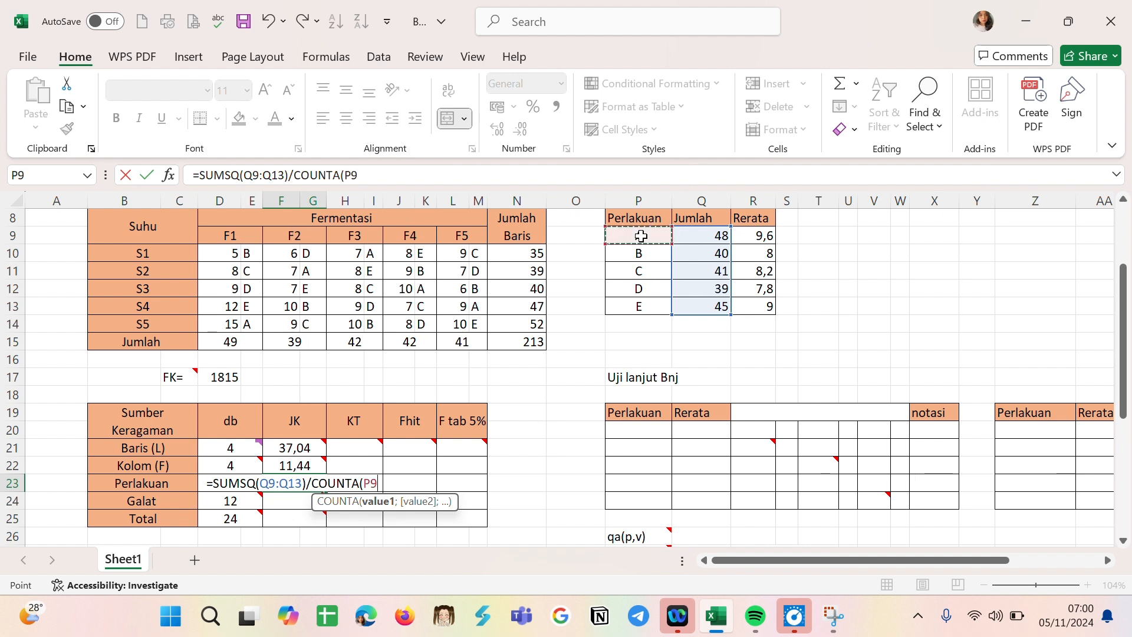
drag(670, 243, 667, 319)
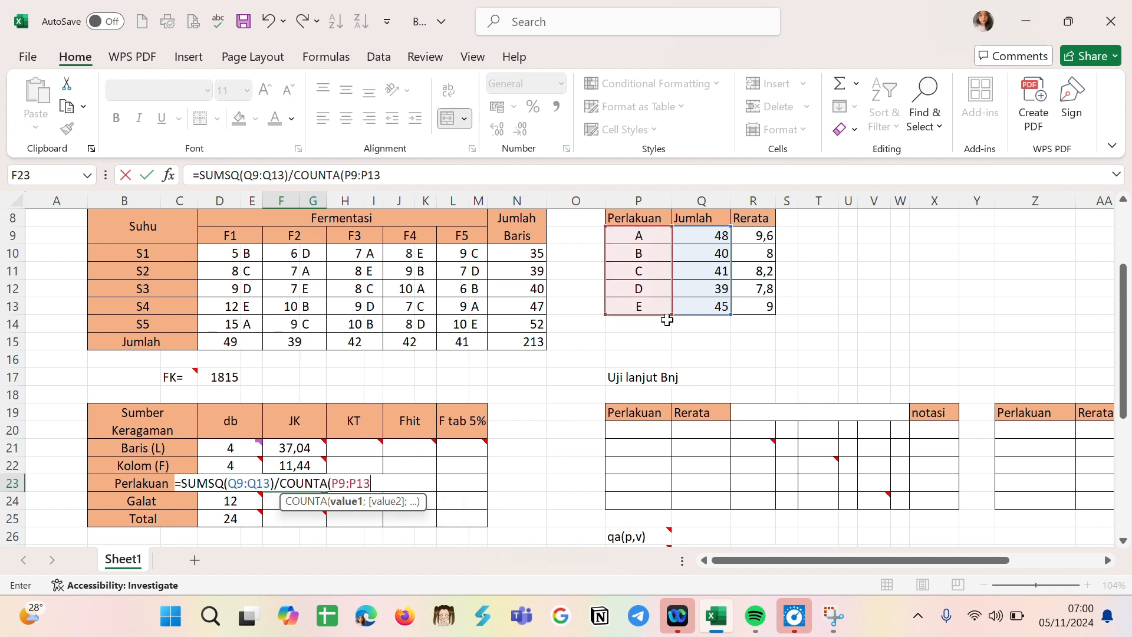
text()-)
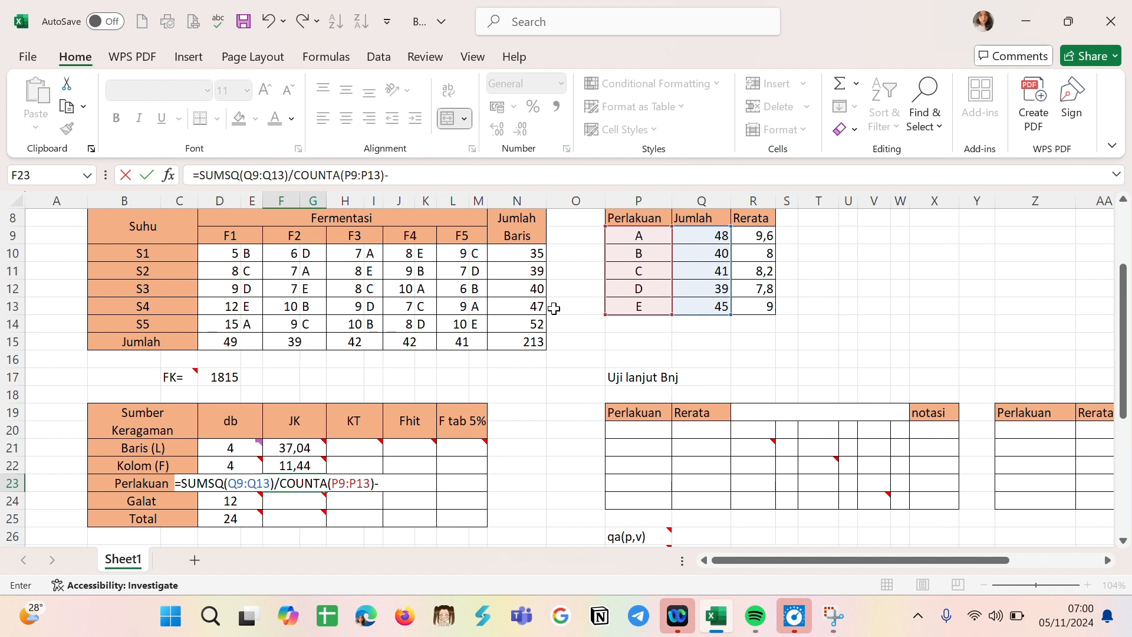
click(213, 376)
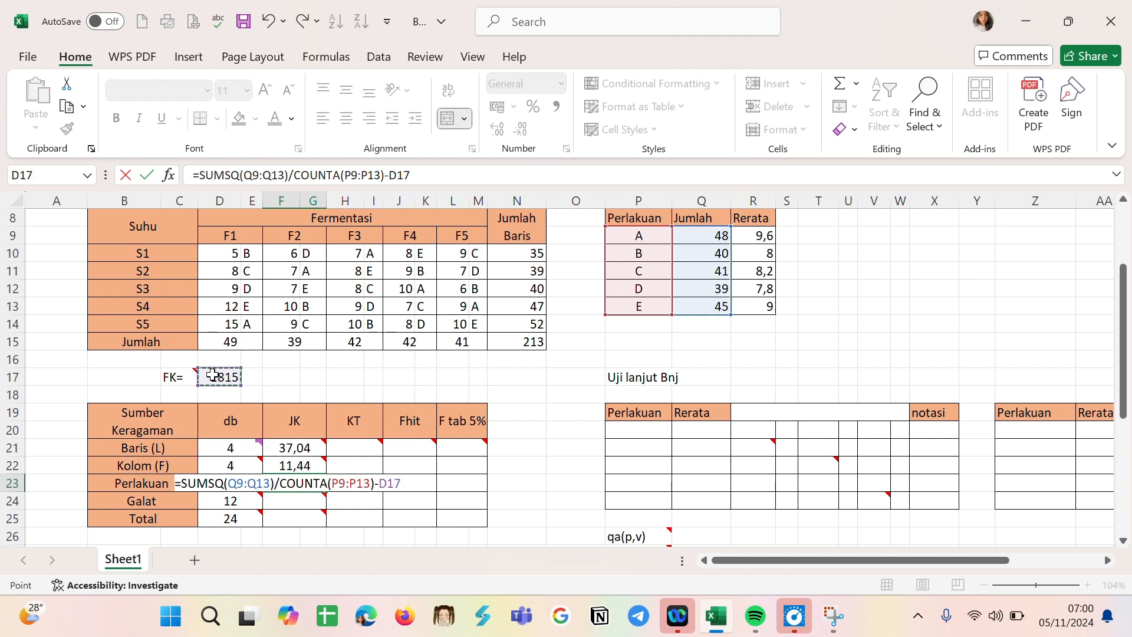
key(Return)
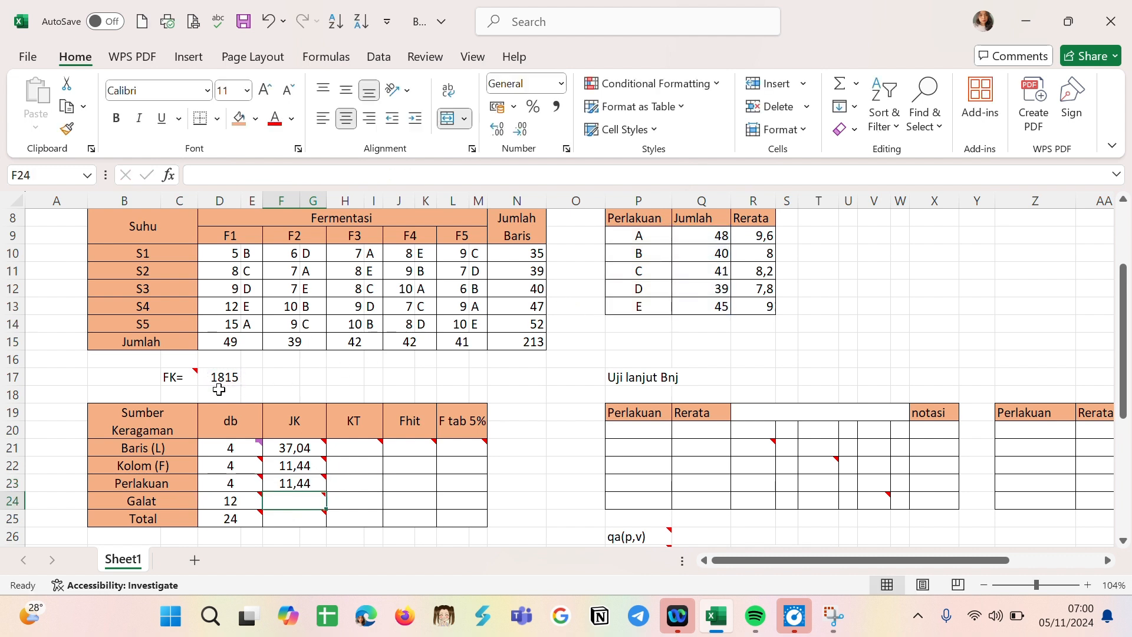
- Calculate the total sum of squares in F25 with the formula =SUMSQ(D10:M14)-D17
double_click(302, 502)
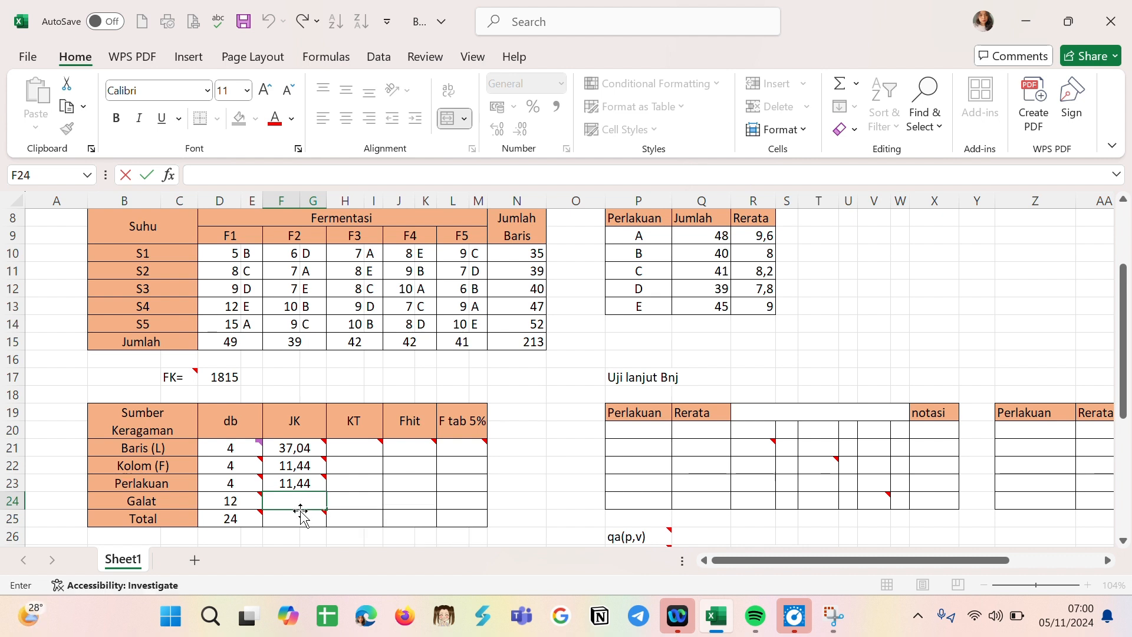
click(299, 524)
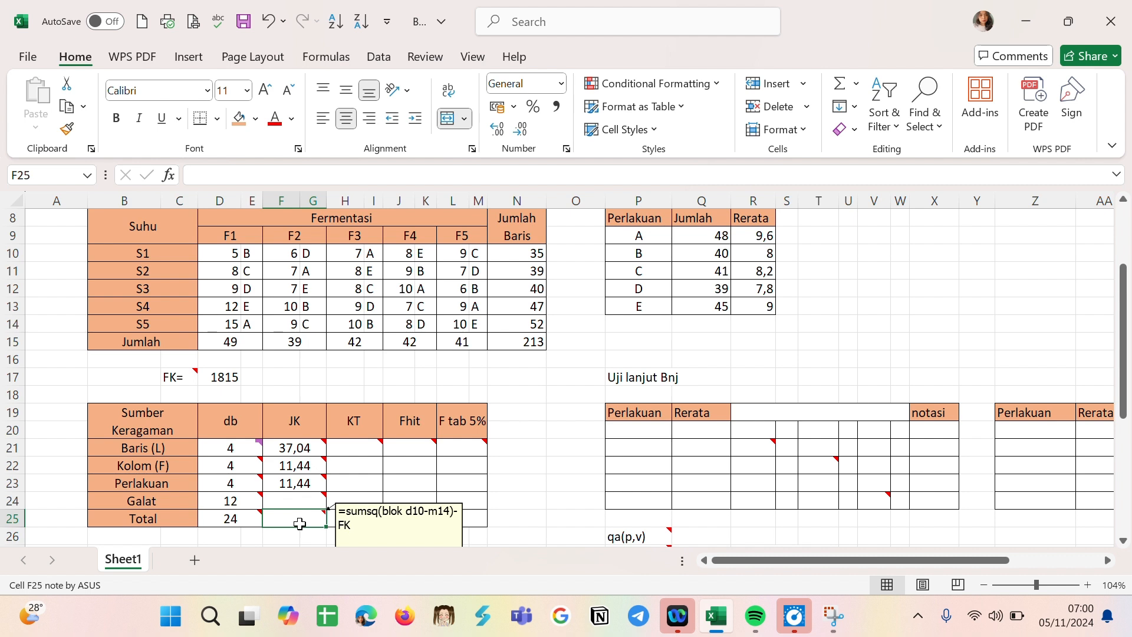
double_click(301, 525)
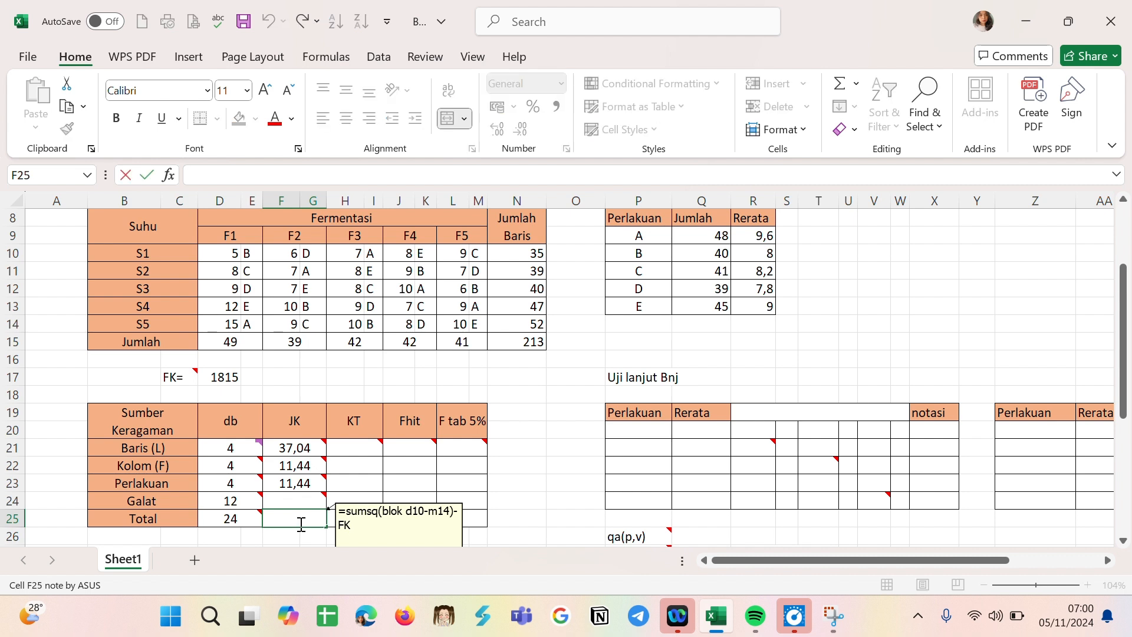
text(=S)
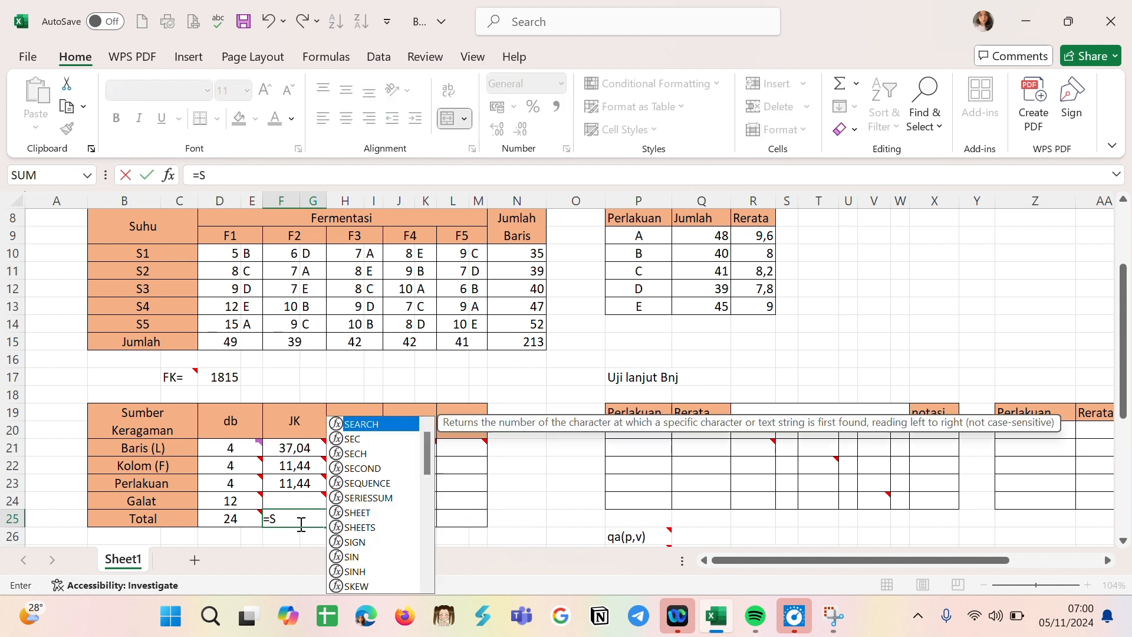
text(UMSQ)
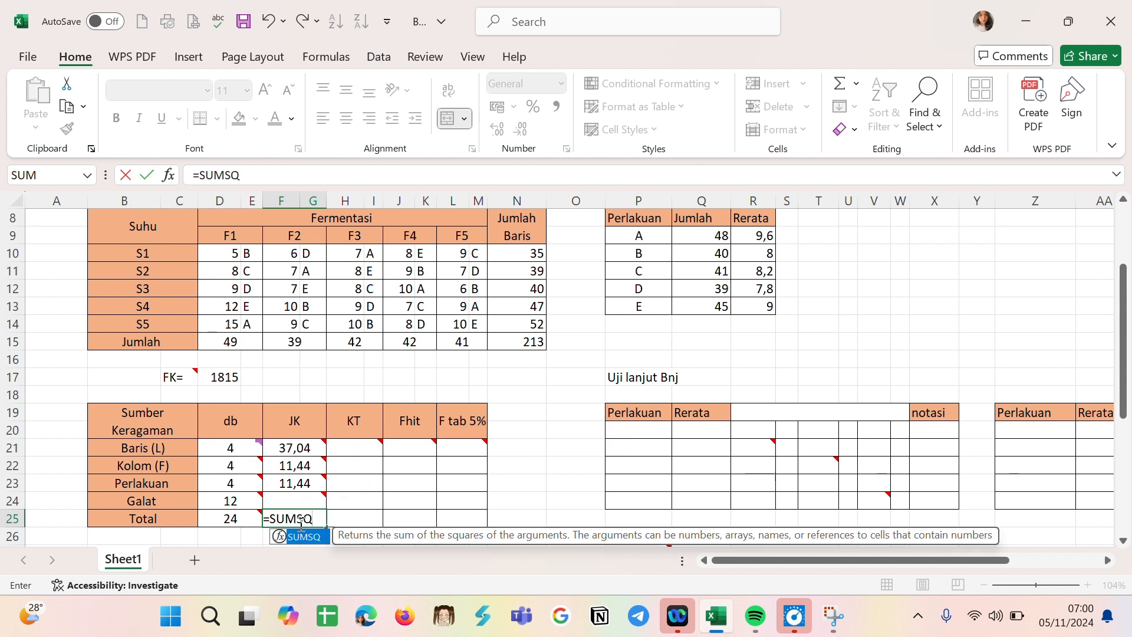
text(()
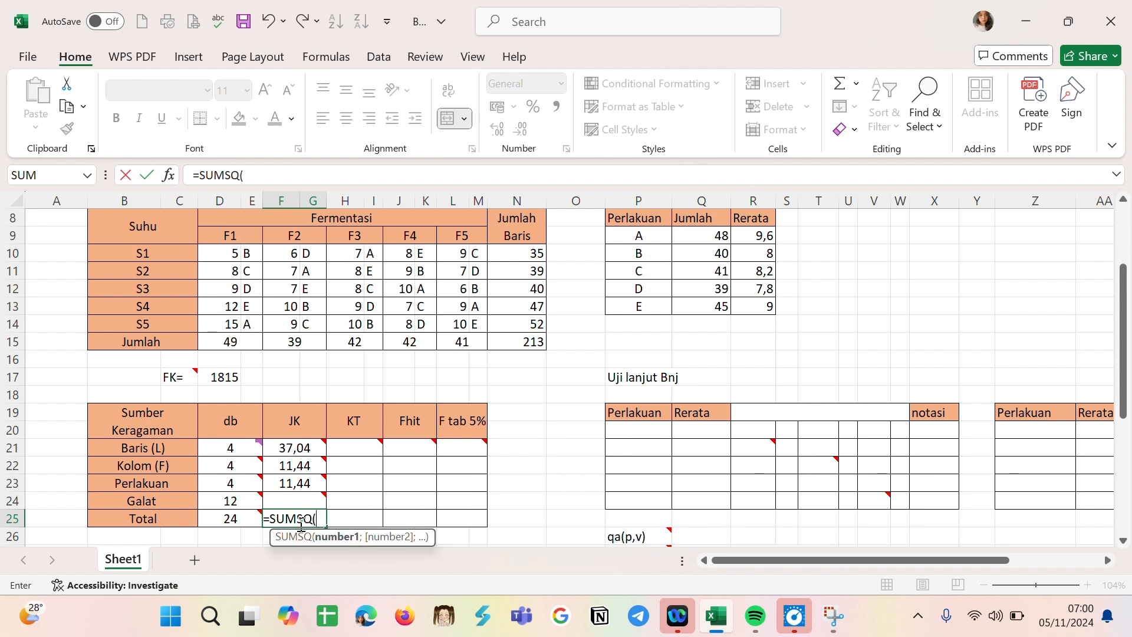
click(224, 255)
drag(225, 256, 475, 323)
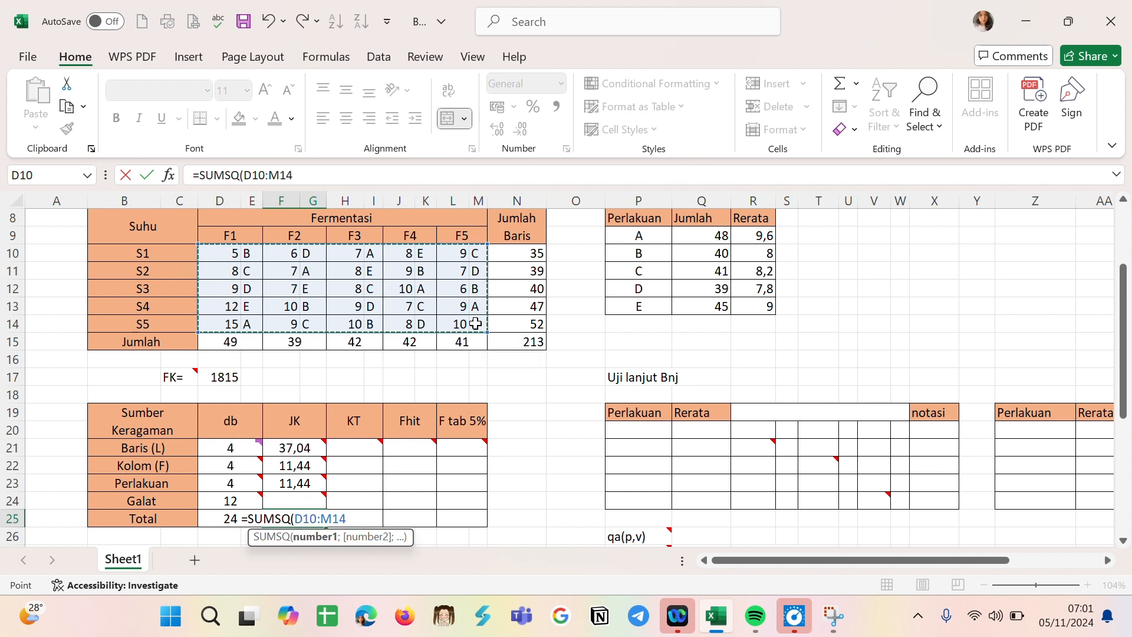
text()-)
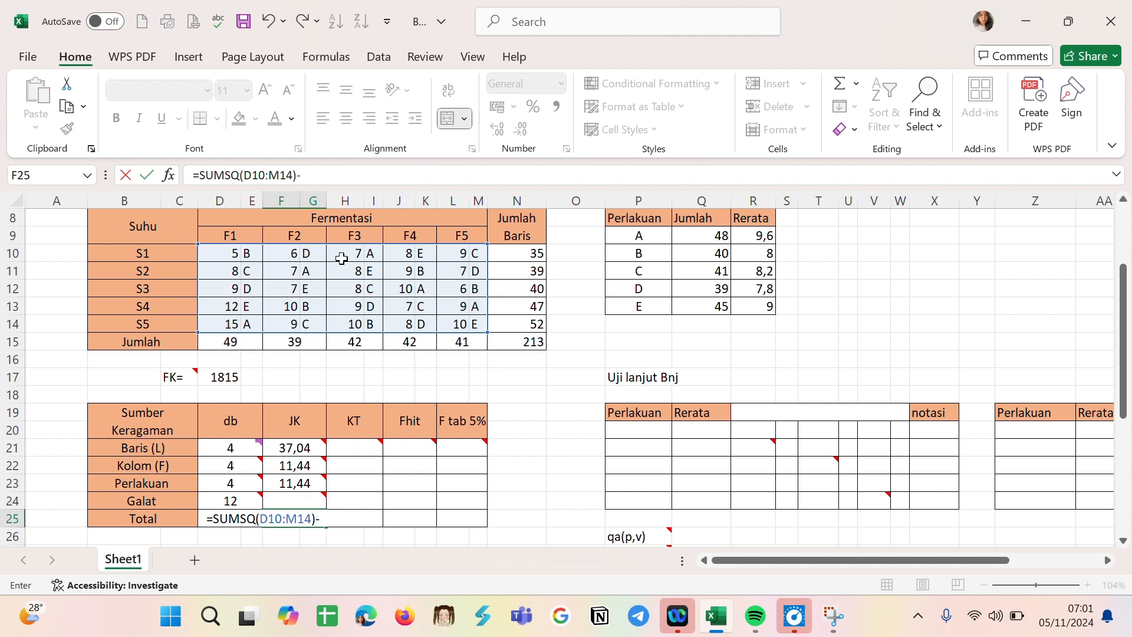
click(229, 376)
key(Return)
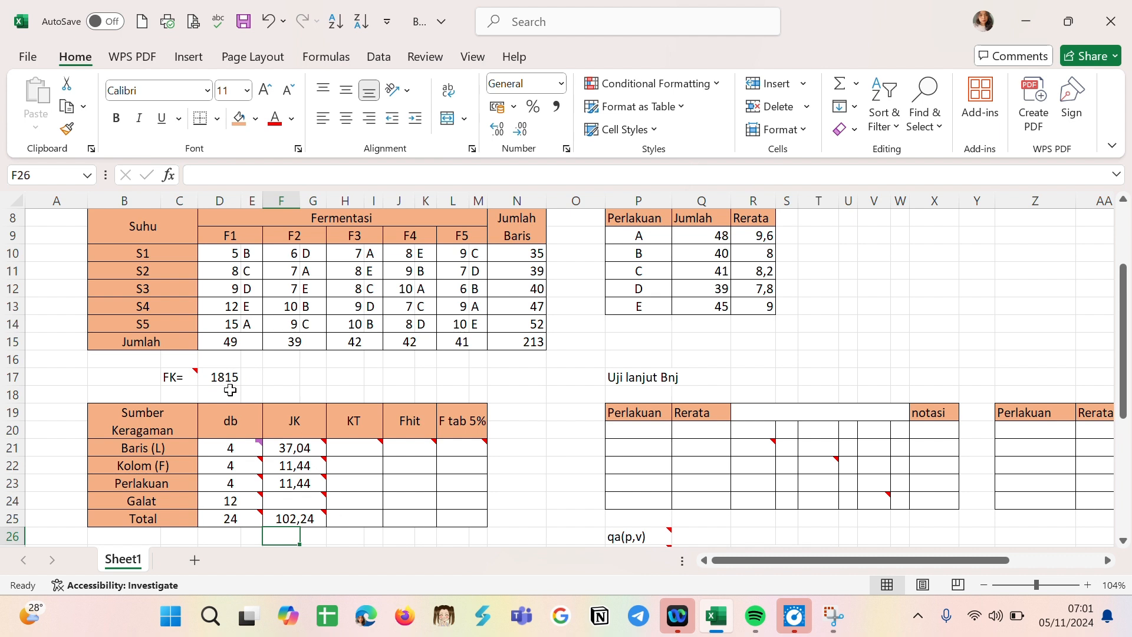
- Calculate the error (Galat) sum of squares in F24 with the formula =F25-F21-F22-F23
double_click(284, 499)
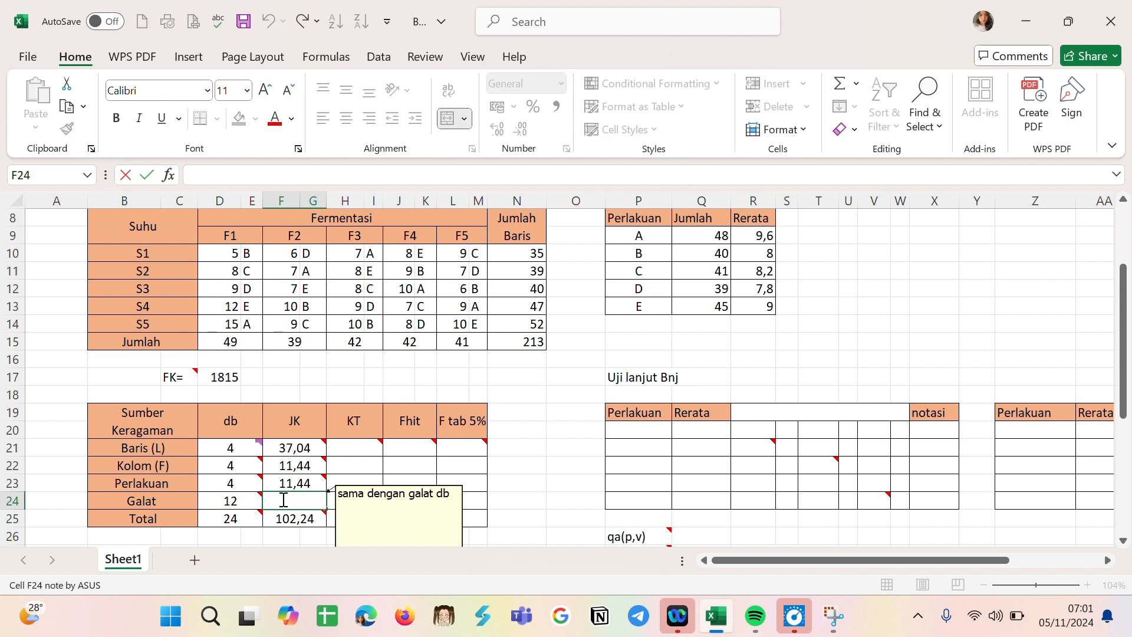
text(=)
click(301, 526)
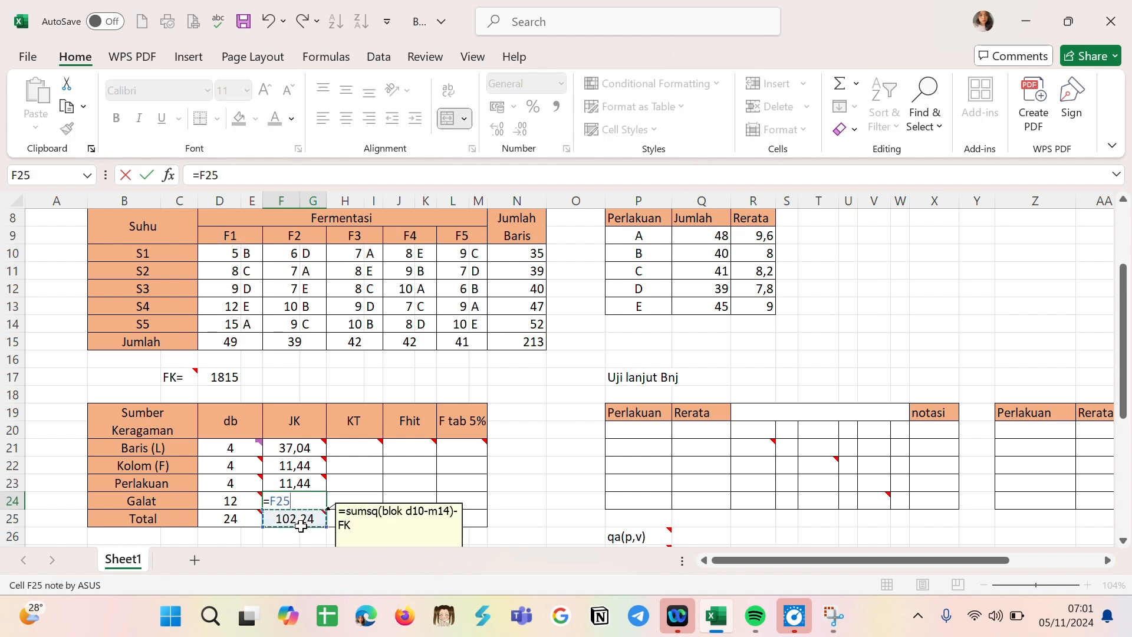
text(-)
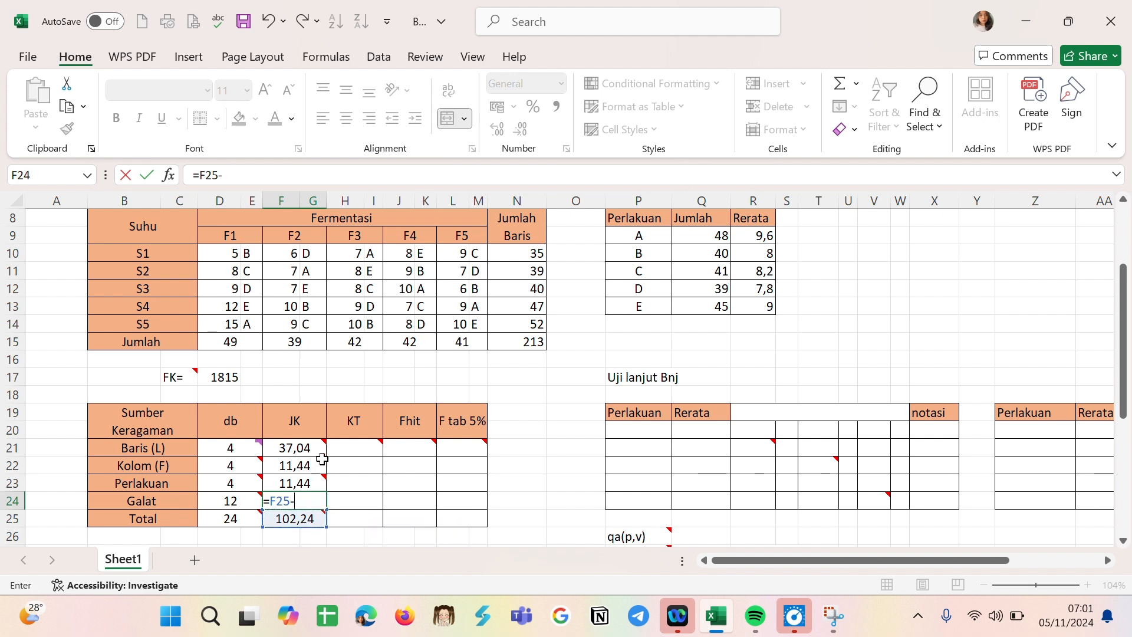
click(308, 446)
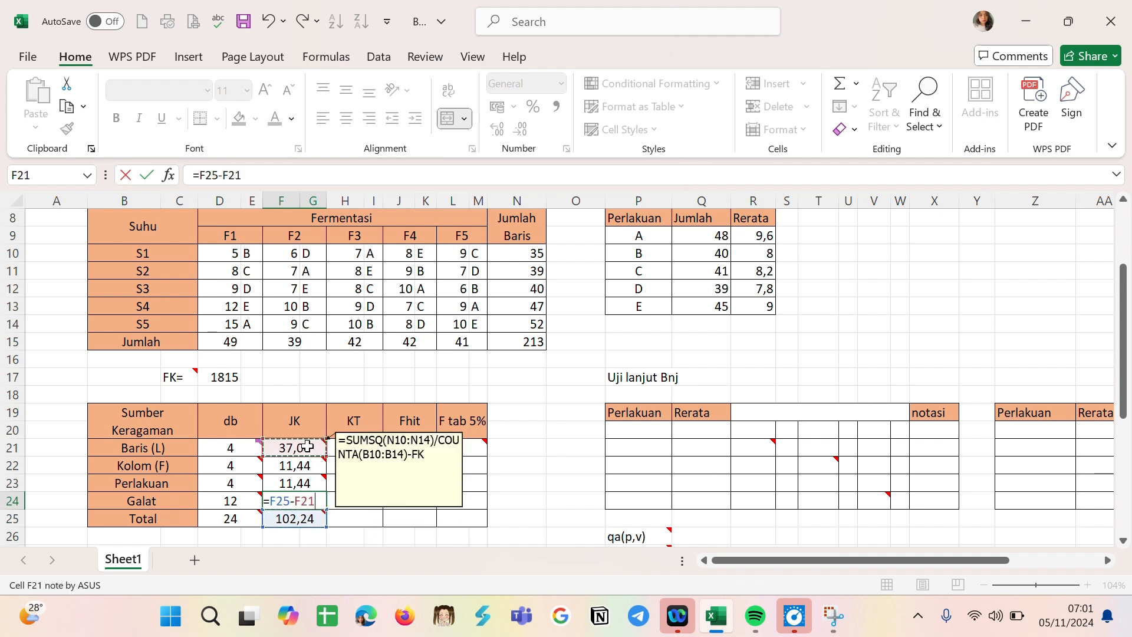
text(-)
click(311, 467)
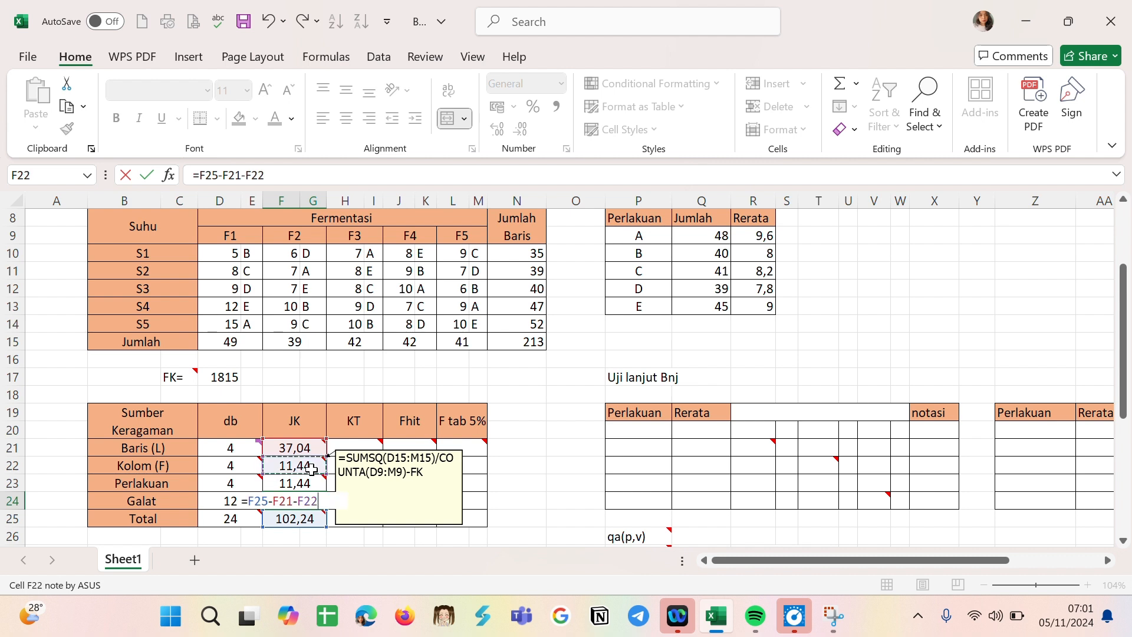
text(-)
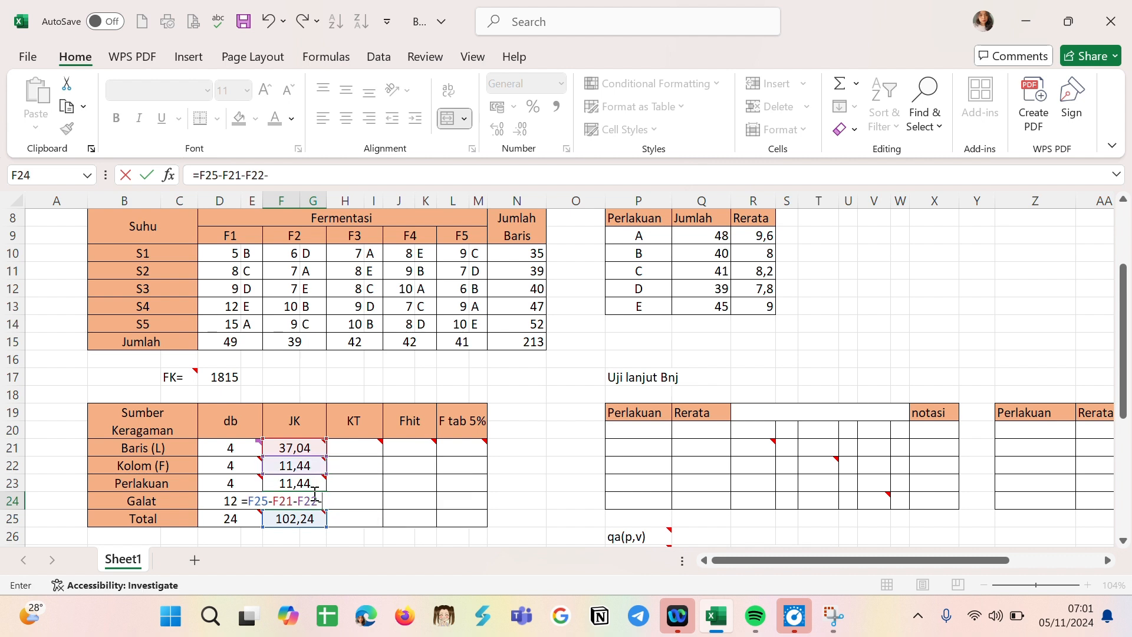
click(311, 481)
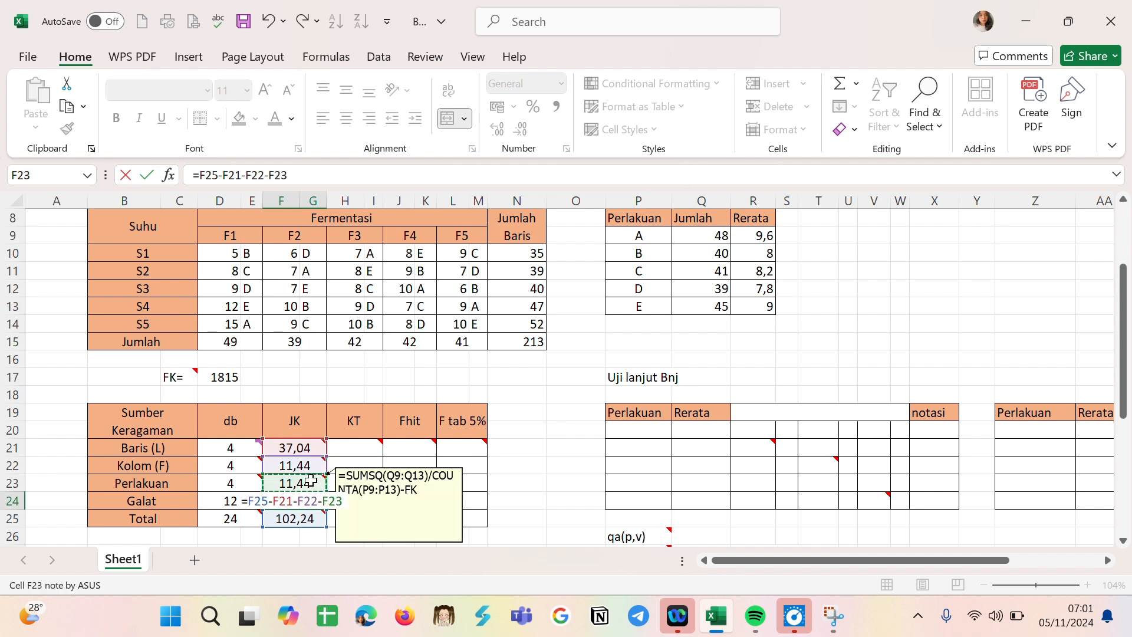
key(Return)
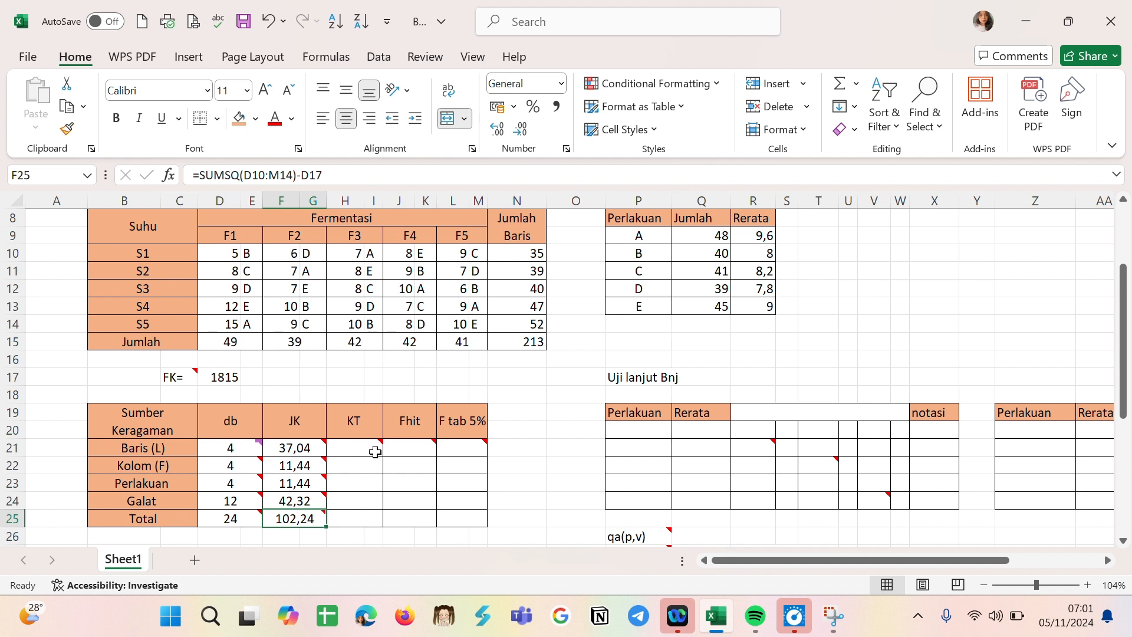
- Calculate the row (Baris) mean square in H21 with =F21/D21 and fill the formula down to the Galat row
mouse_move(375, 450)
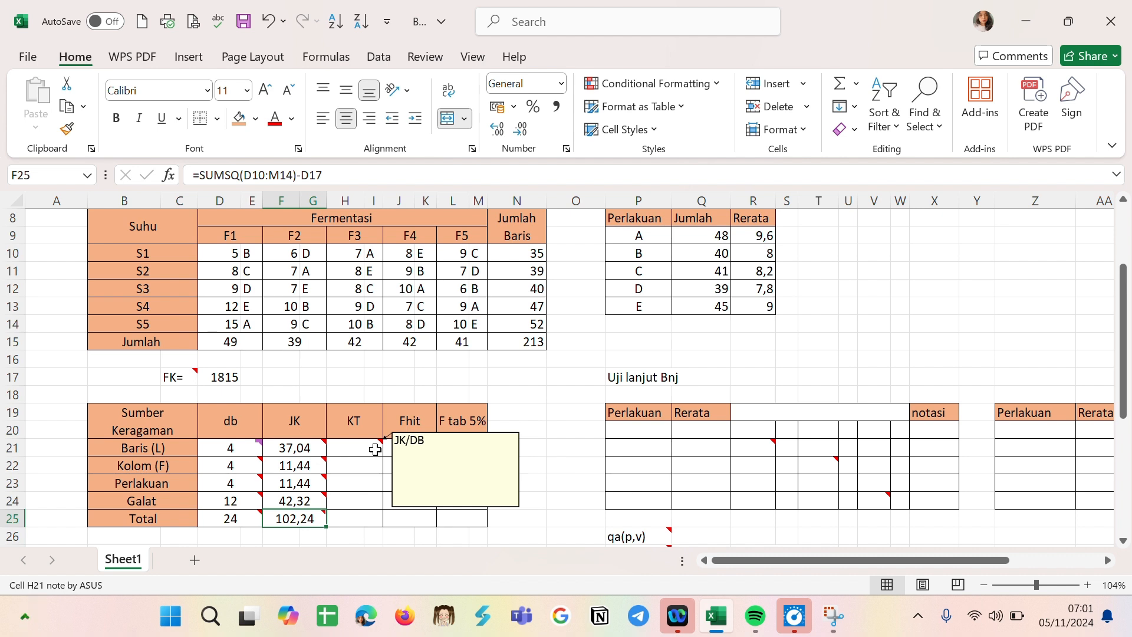
double_click(375, 450)
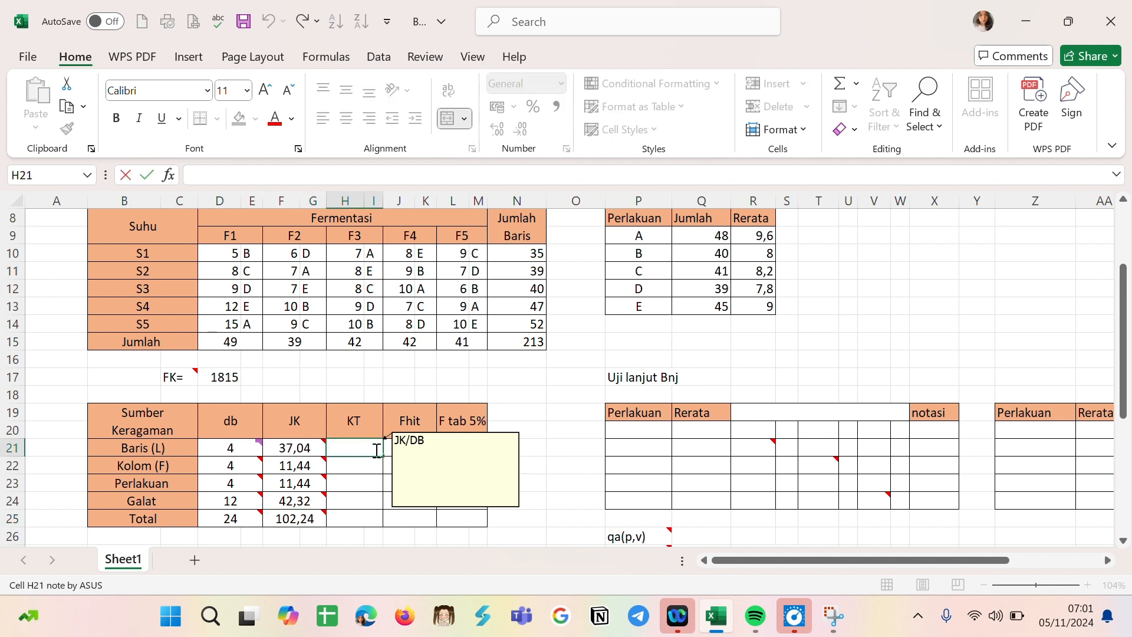
text(=)
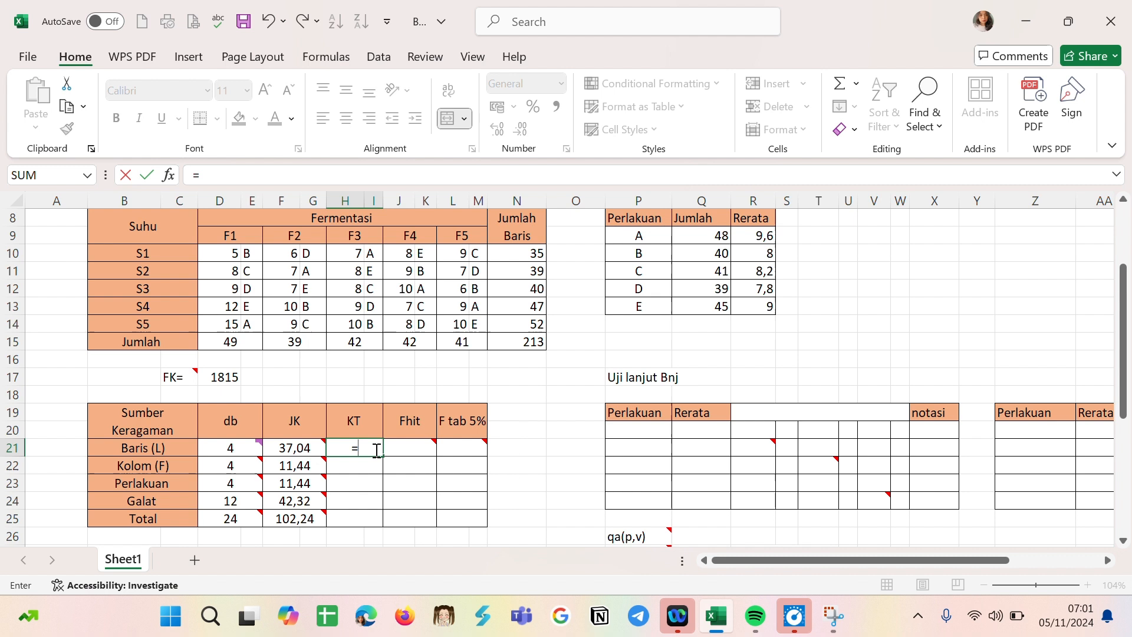
click(303, 450)
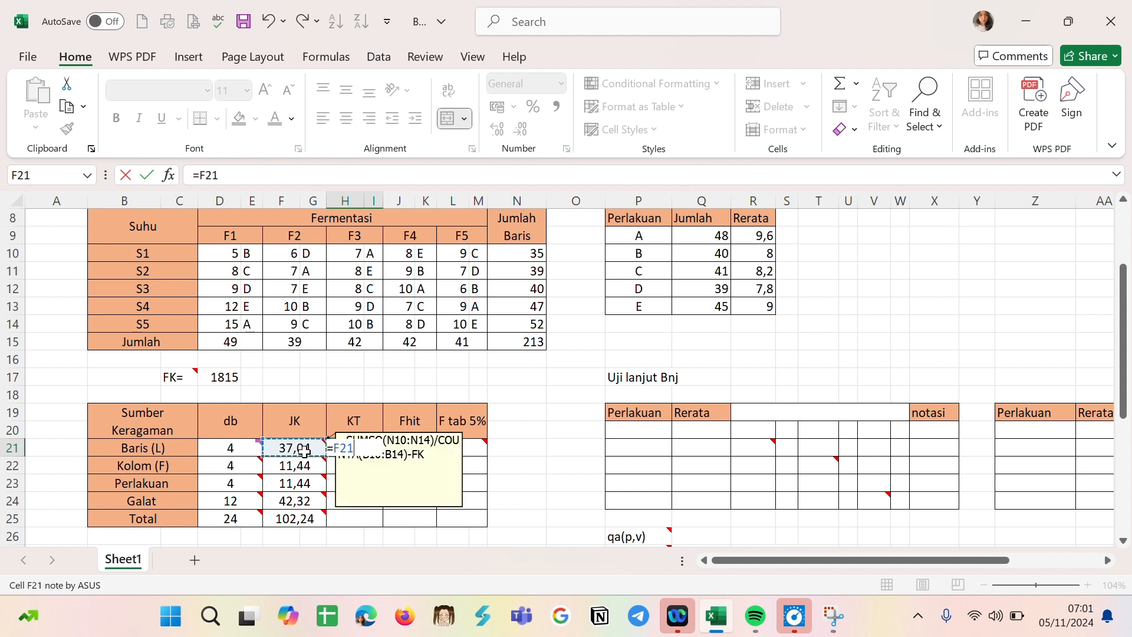
text(/)
click(243, 450)
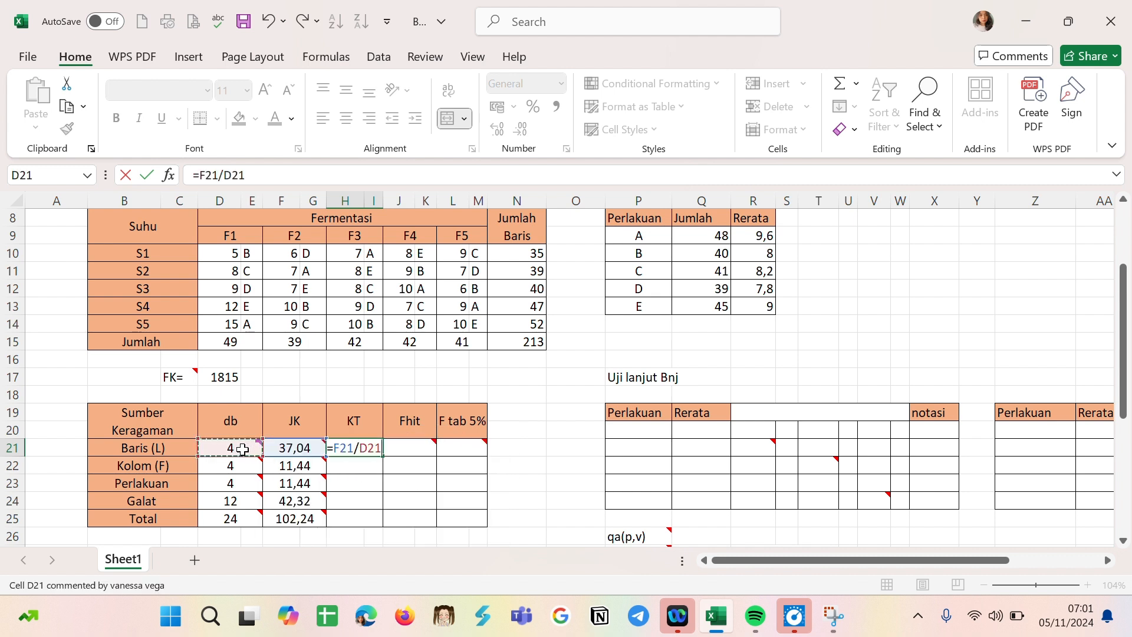
key(Return)
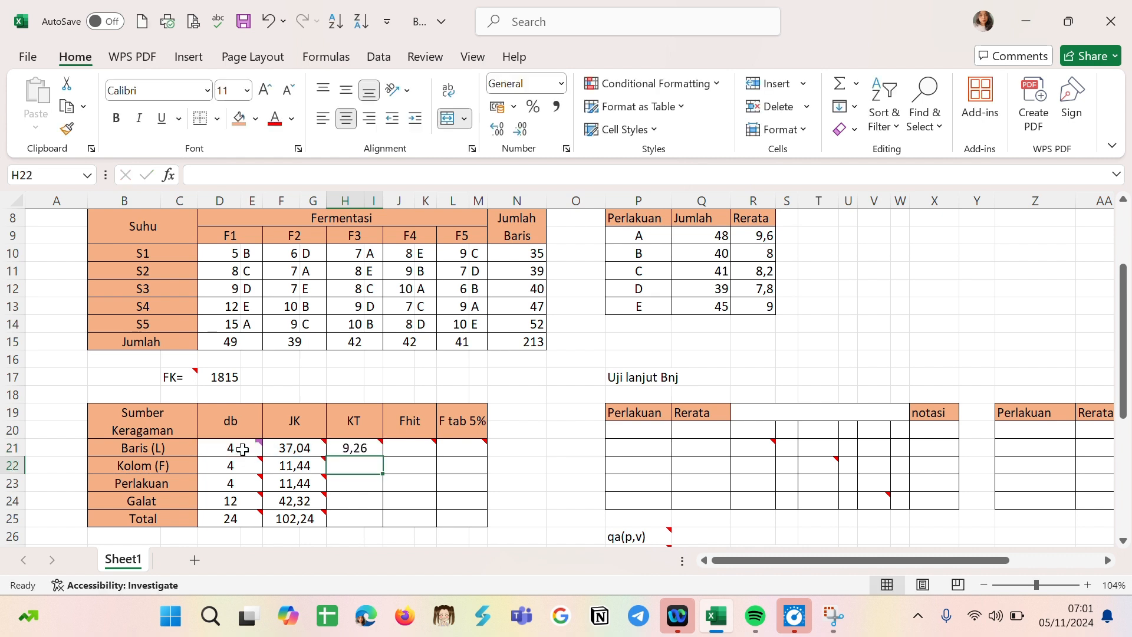
click(364, 450)
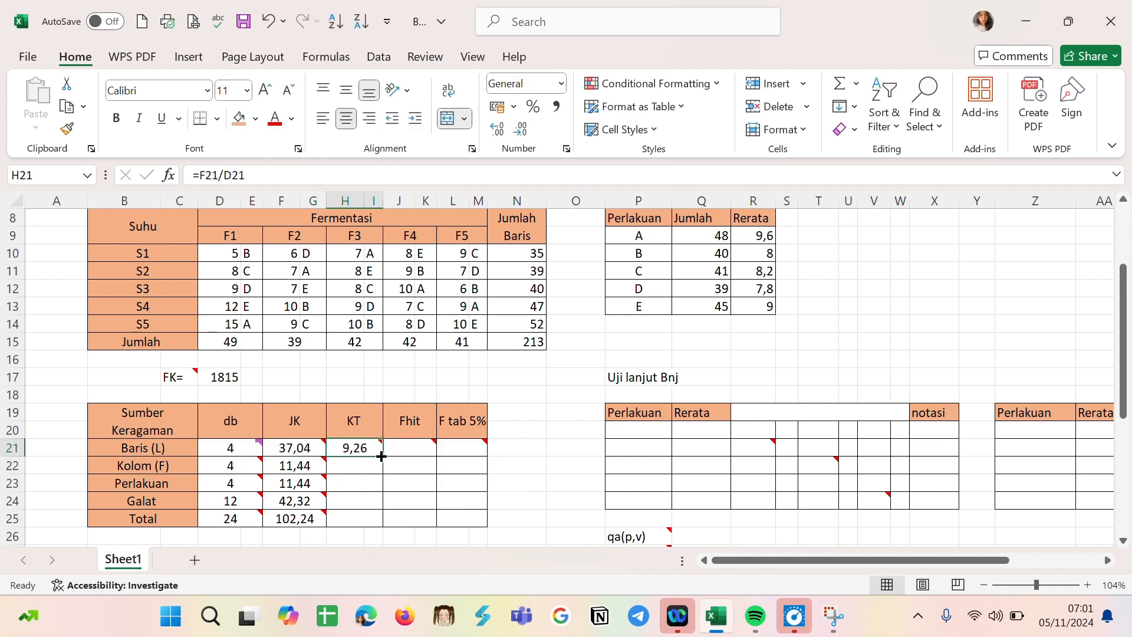
drag(383, 458, 379, 505)
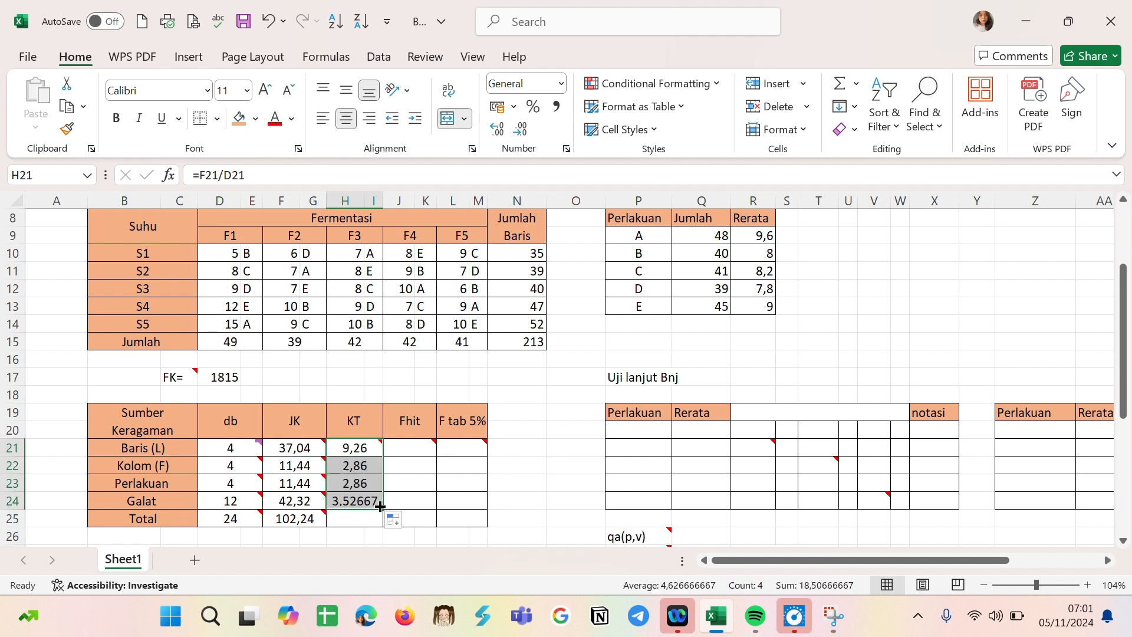
- Calculate the row (Baris) F value in J21 with the formula =H21/H24
click(425, 448)
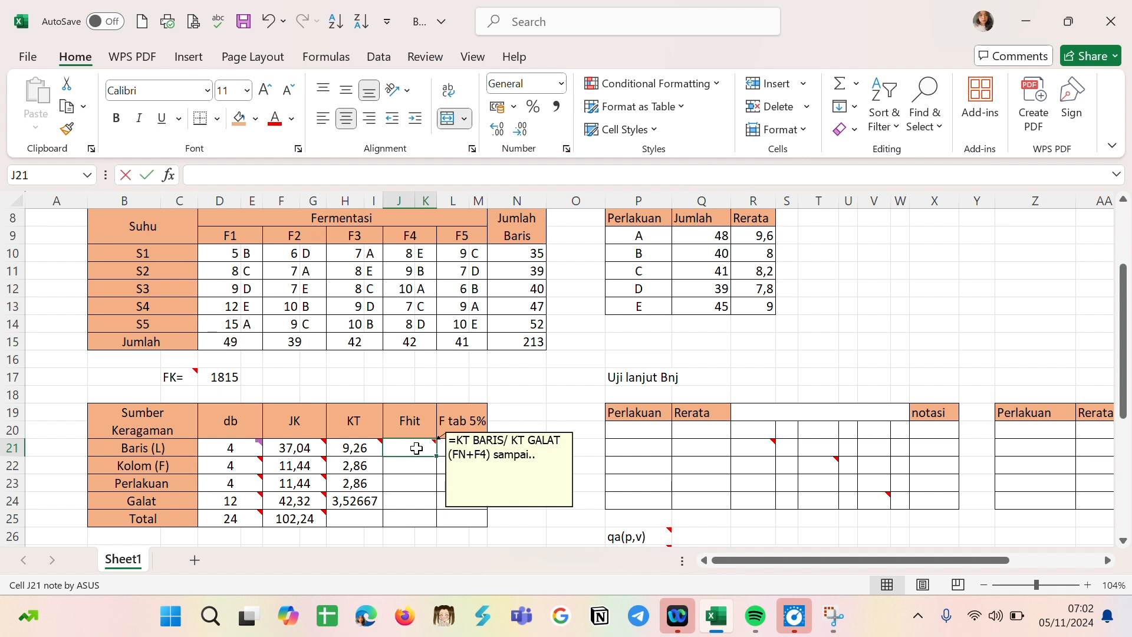
double_click(418, 448)
text(=)
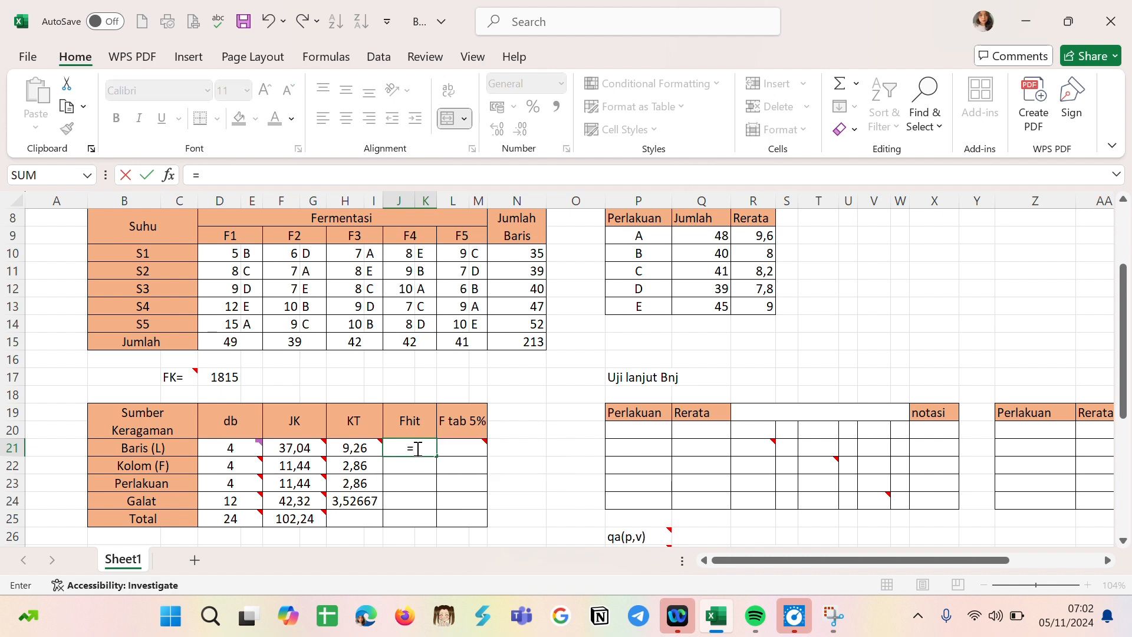
click(367, 446)
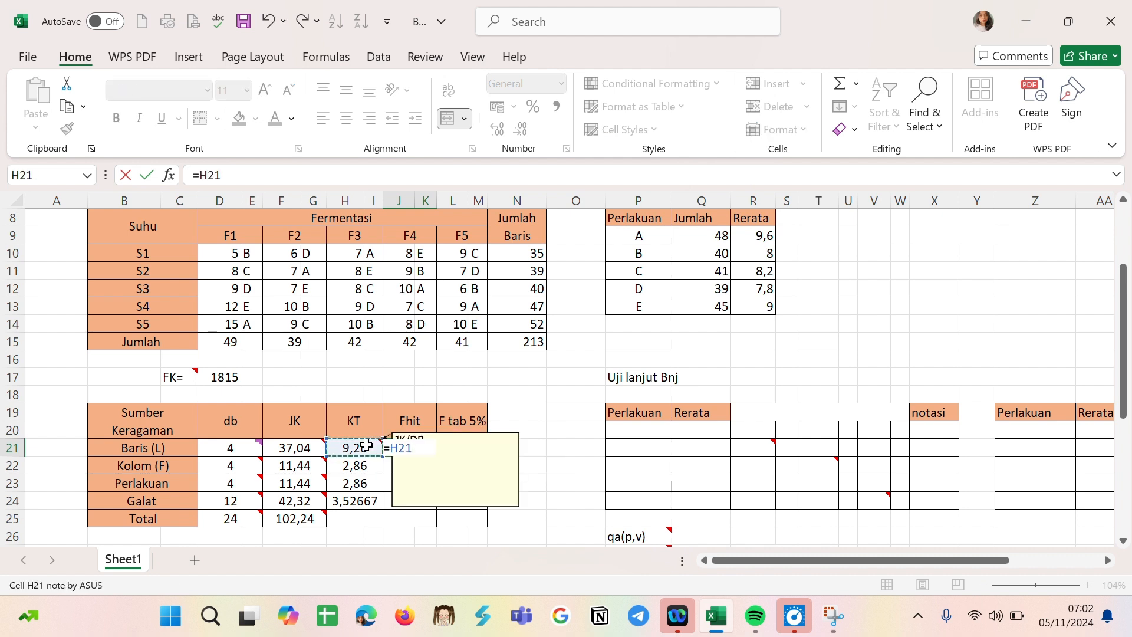
text(/)
click(352, 511)
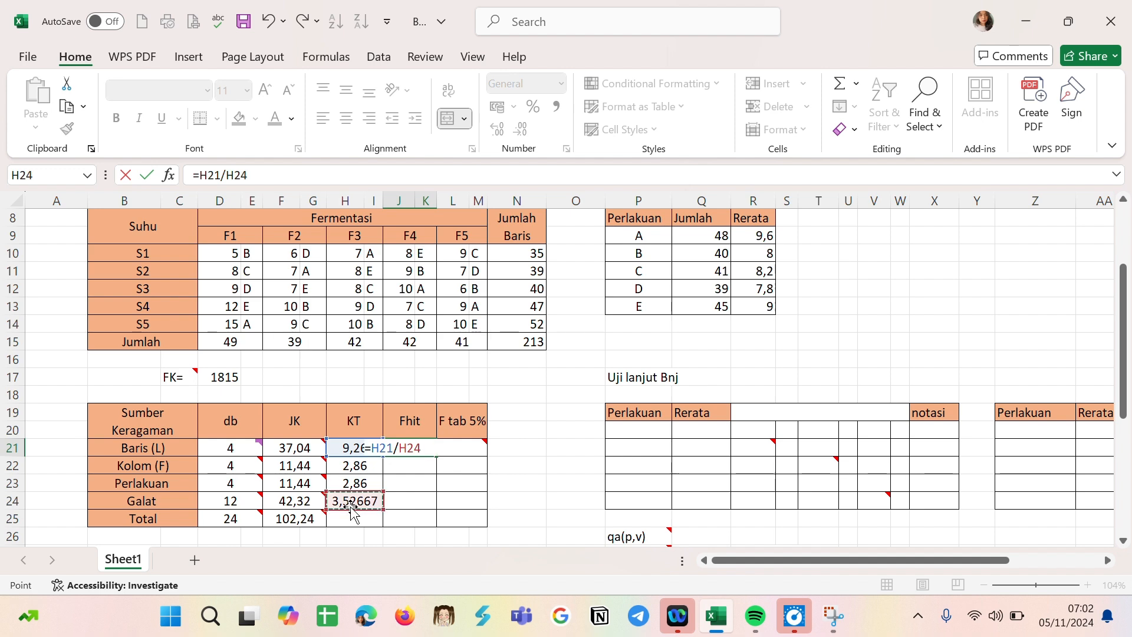
key(Return)
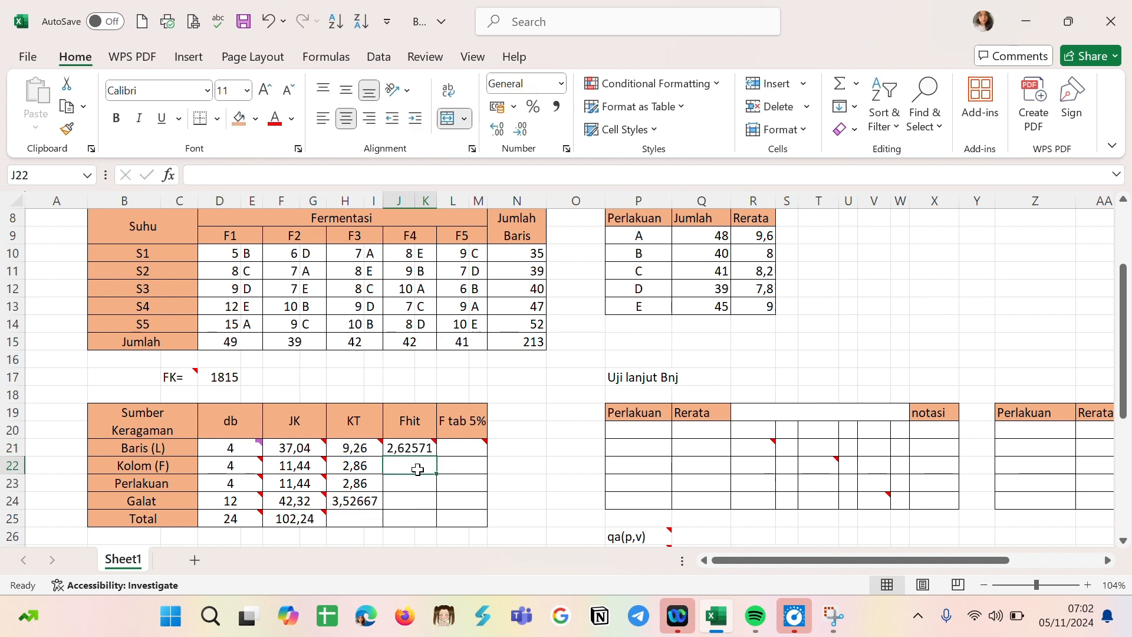
- Calculate the column (Kolom) F value in J22 with the formula =H22/H24
text(=)
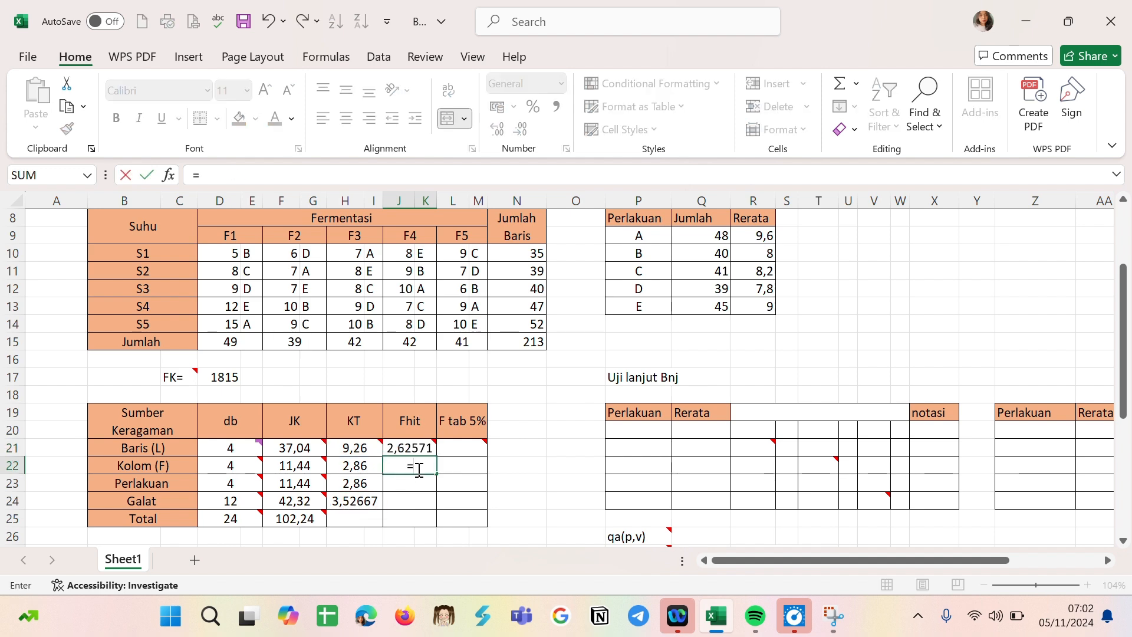
click(368, 466)
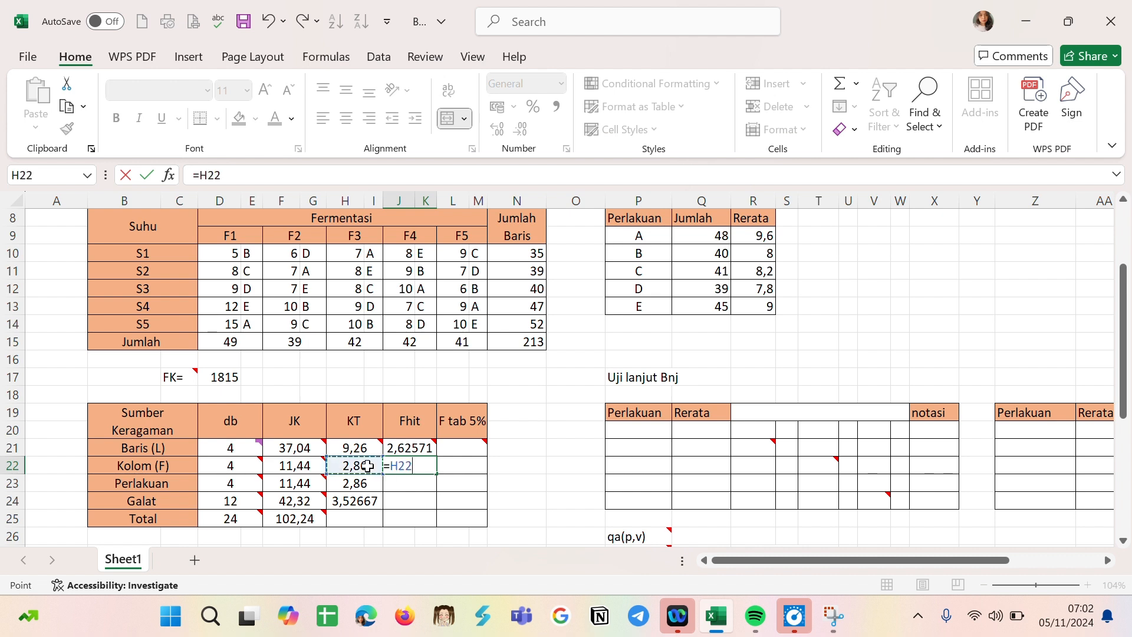
text(/)
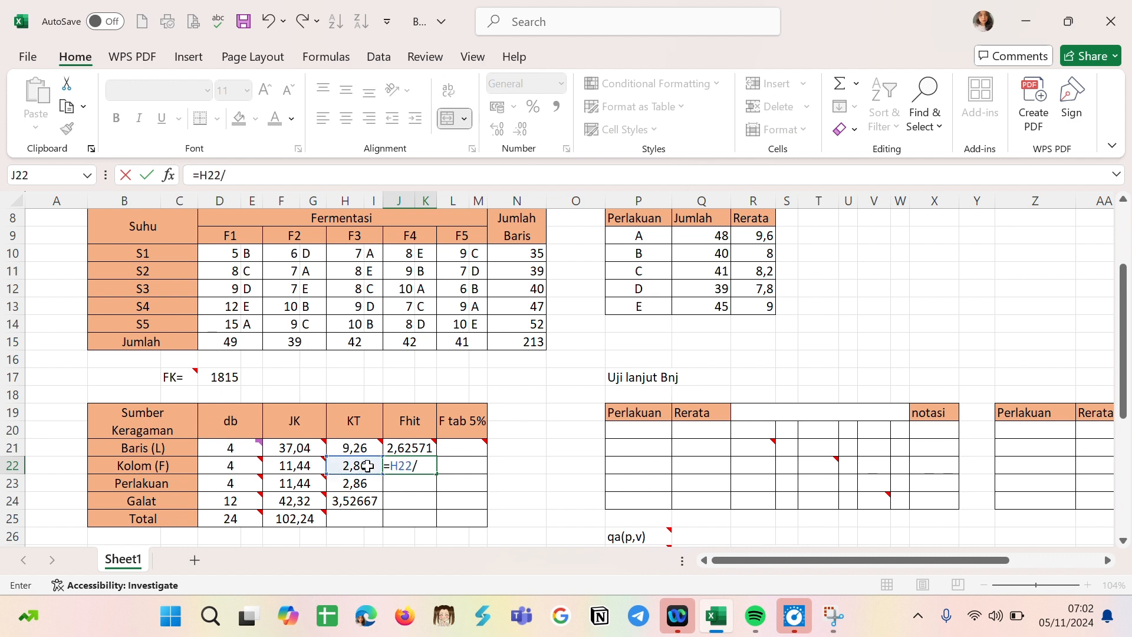
click(354, 502)
key(Return)
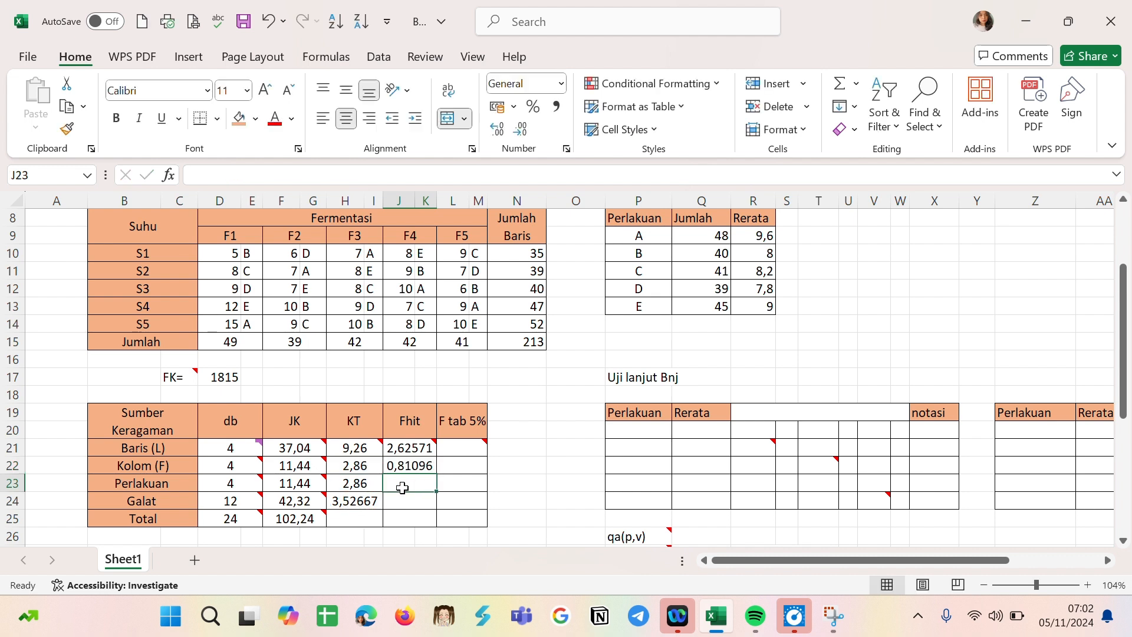
- Calculate the treatment (Perlakuan) F value in J23 with the formula =H23/H24
text(=)
click(363, 486)
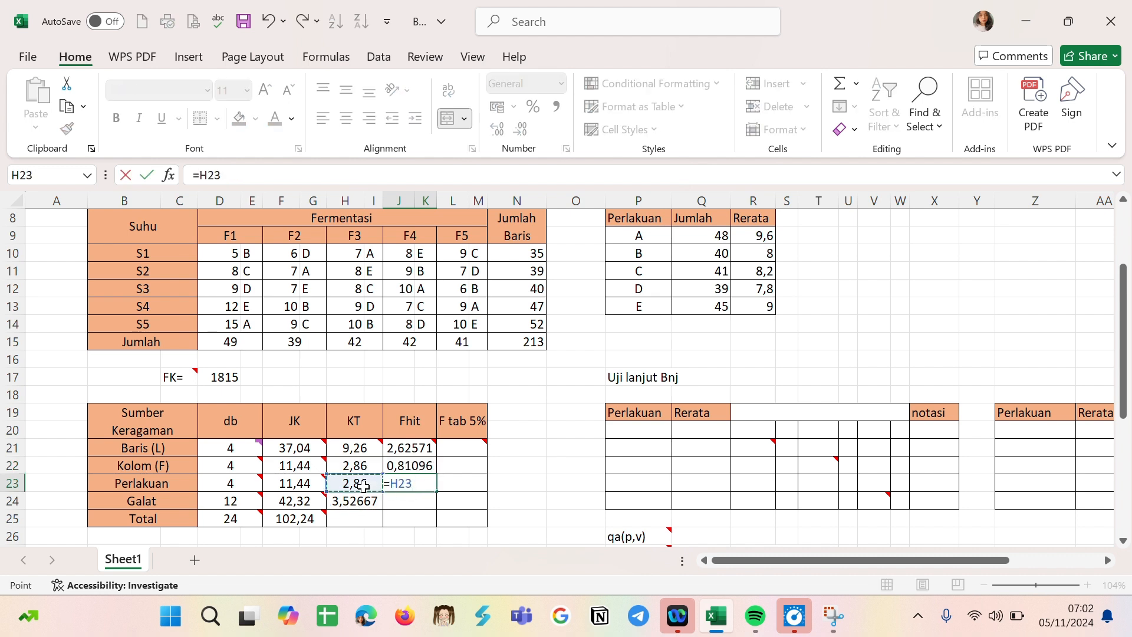
text(/)
click(350, 500)
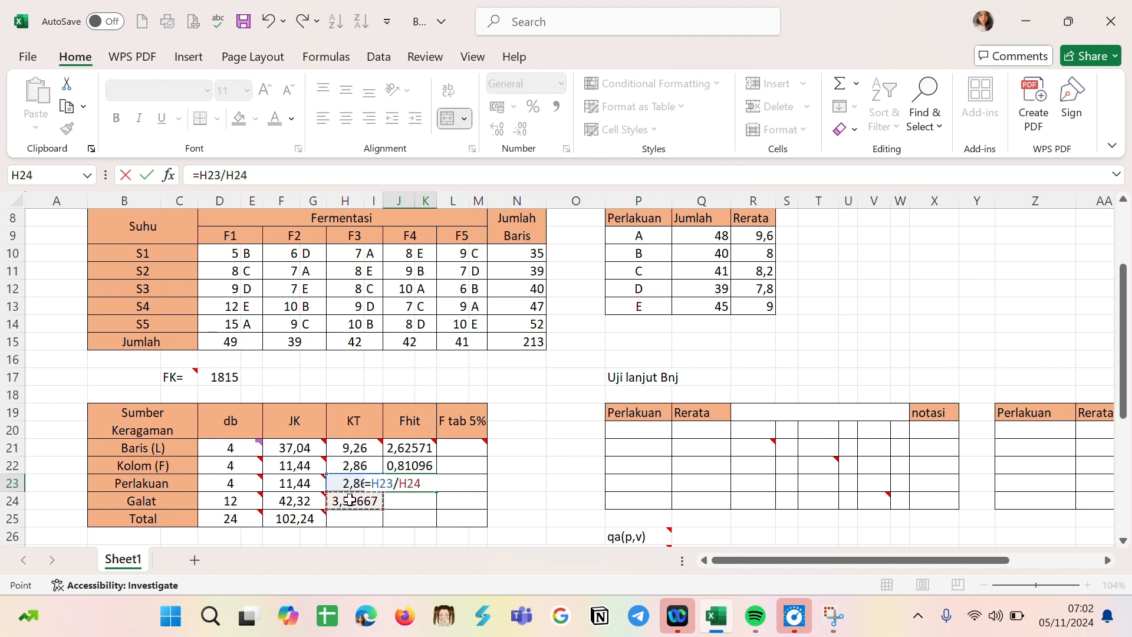
key(Return)
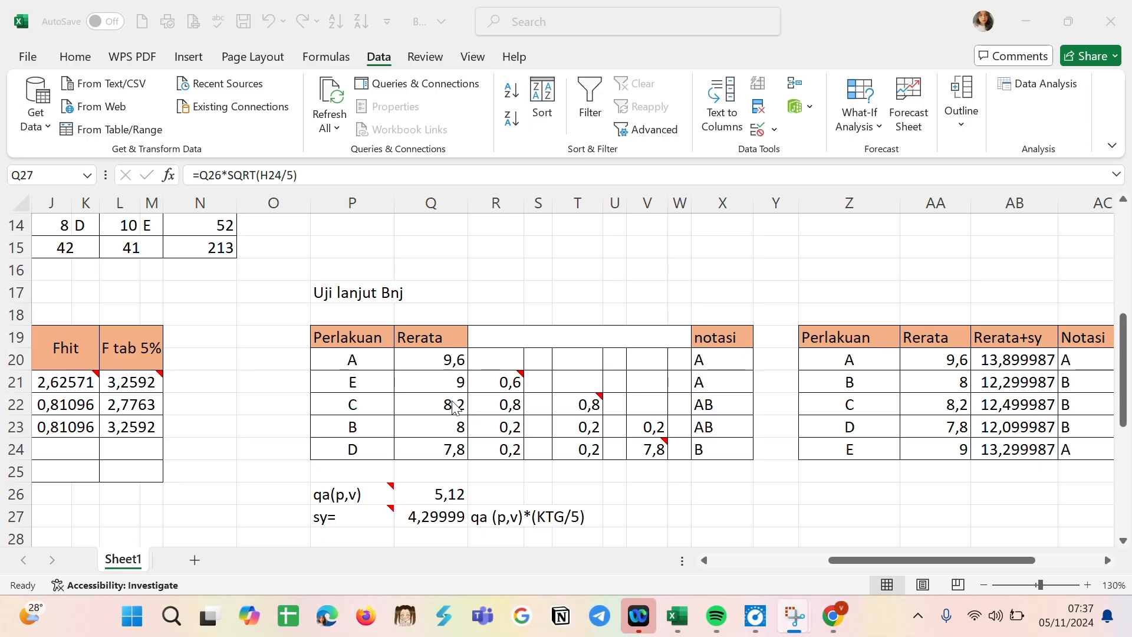
- Examine the F tab 5% formula note at L21 and the degrees-of-freedom notes for the Baris and Galat rows
scroll(454, 407, down, 1)
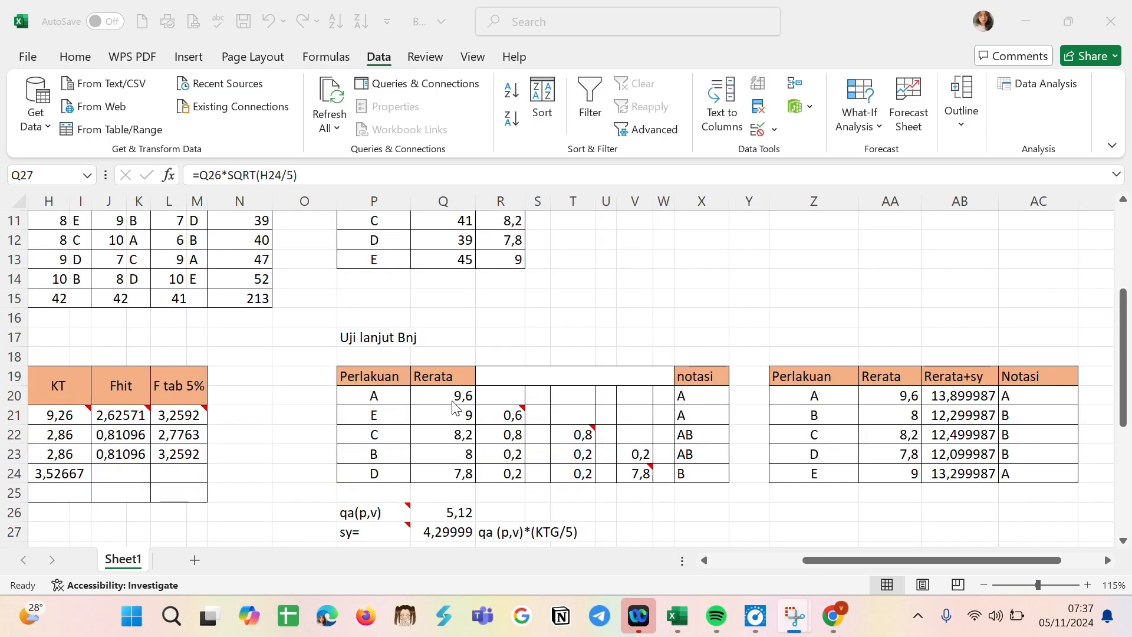
scroll(454, 407, down, 2)
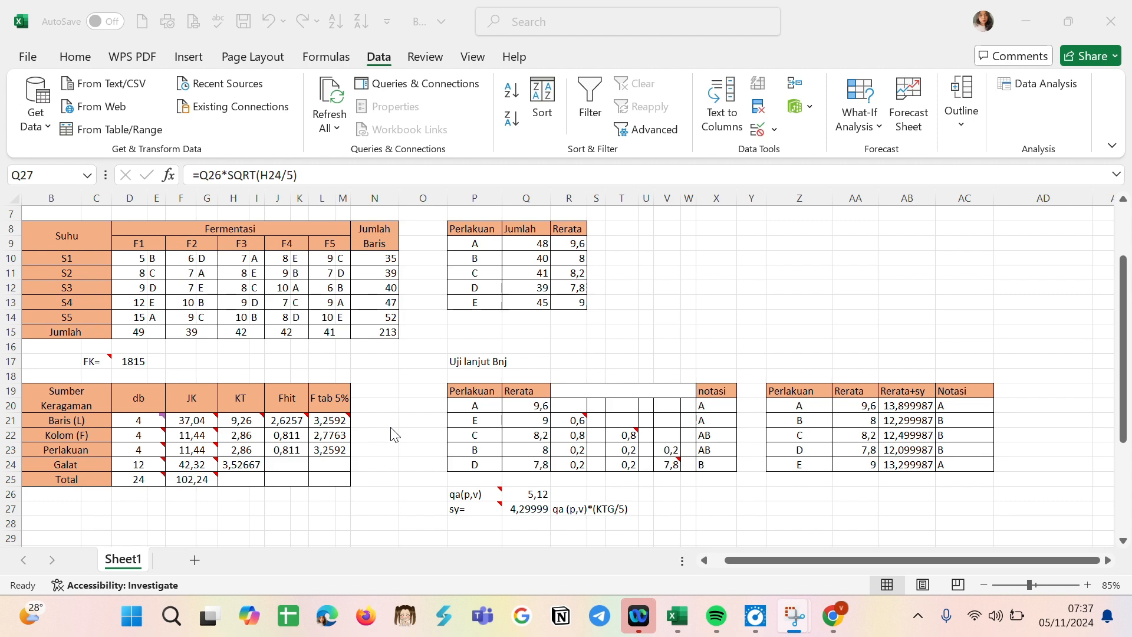
scroll(394, 435, up, 2)
scroll(394, 435, left, 3)
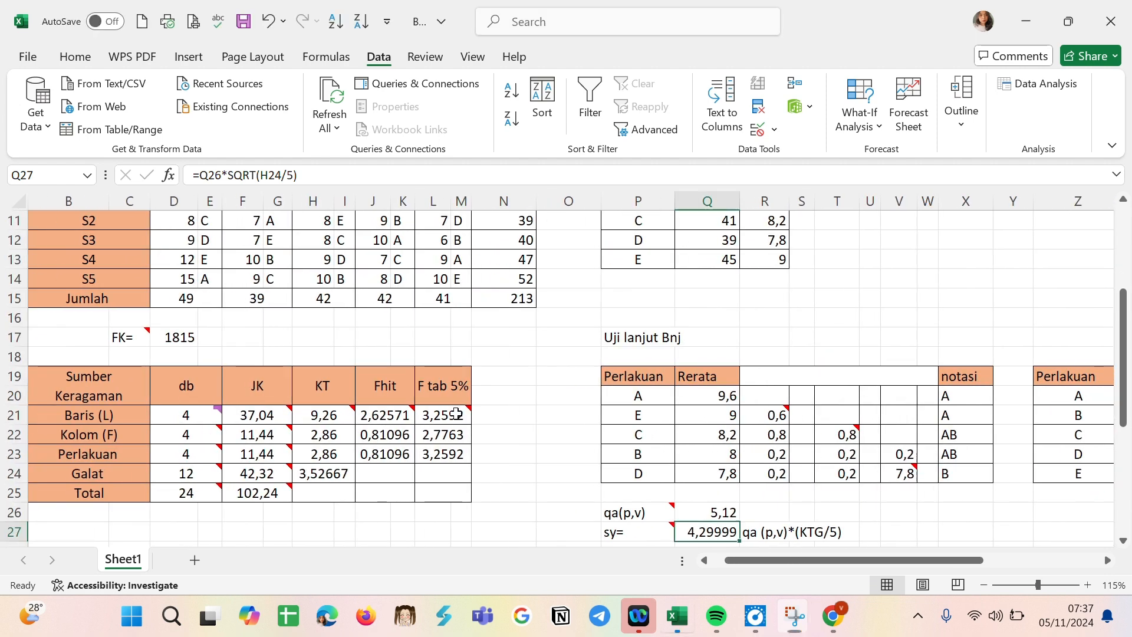
mouse_move(456, 414)
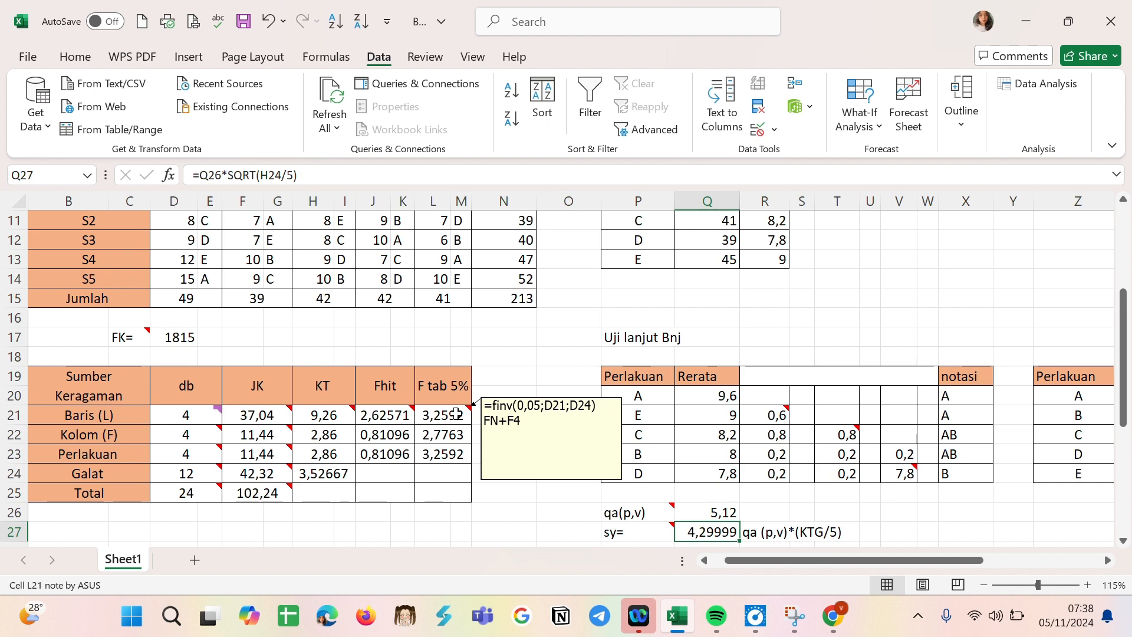
scroll(457, 414, up, 1)
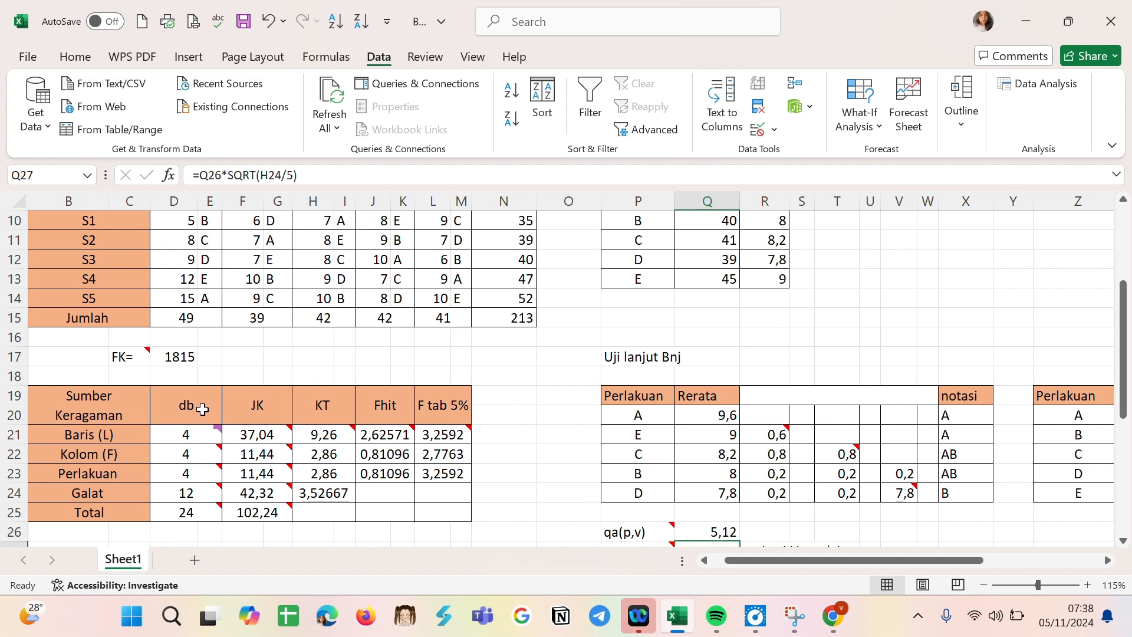
mouse_move(191, 434)
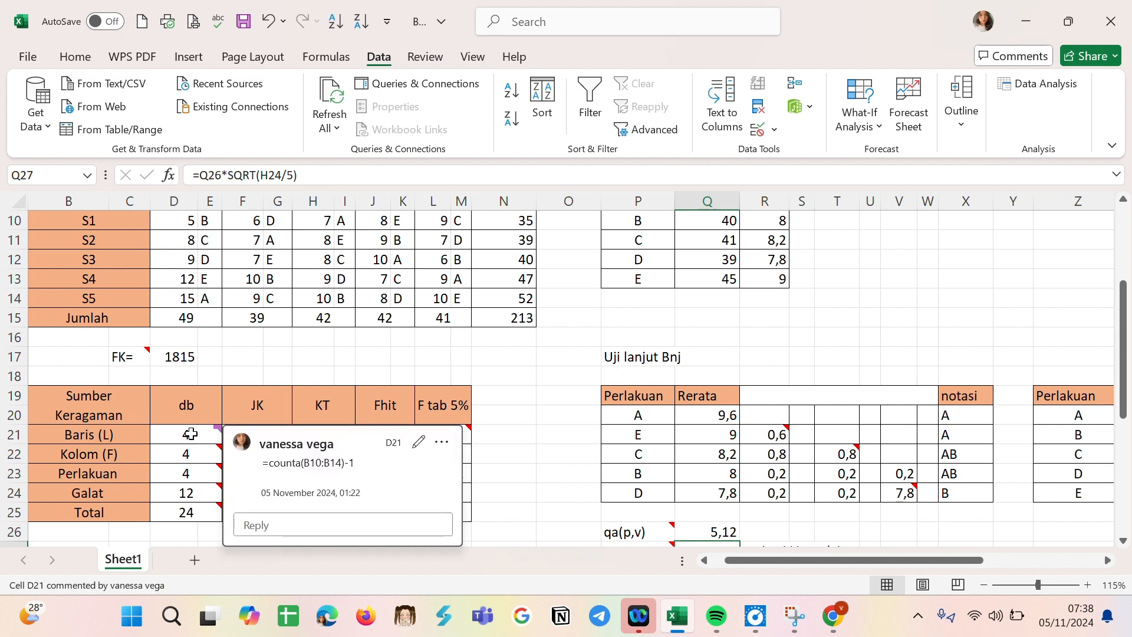
mouse_move(191, 499)
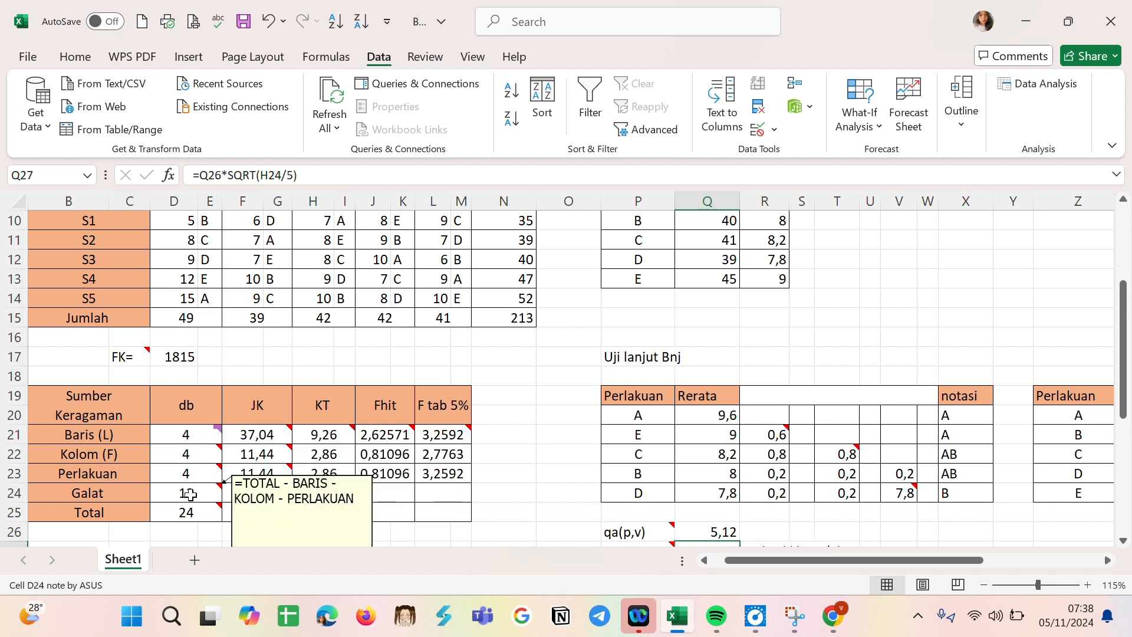
mouse_move(465, 440)
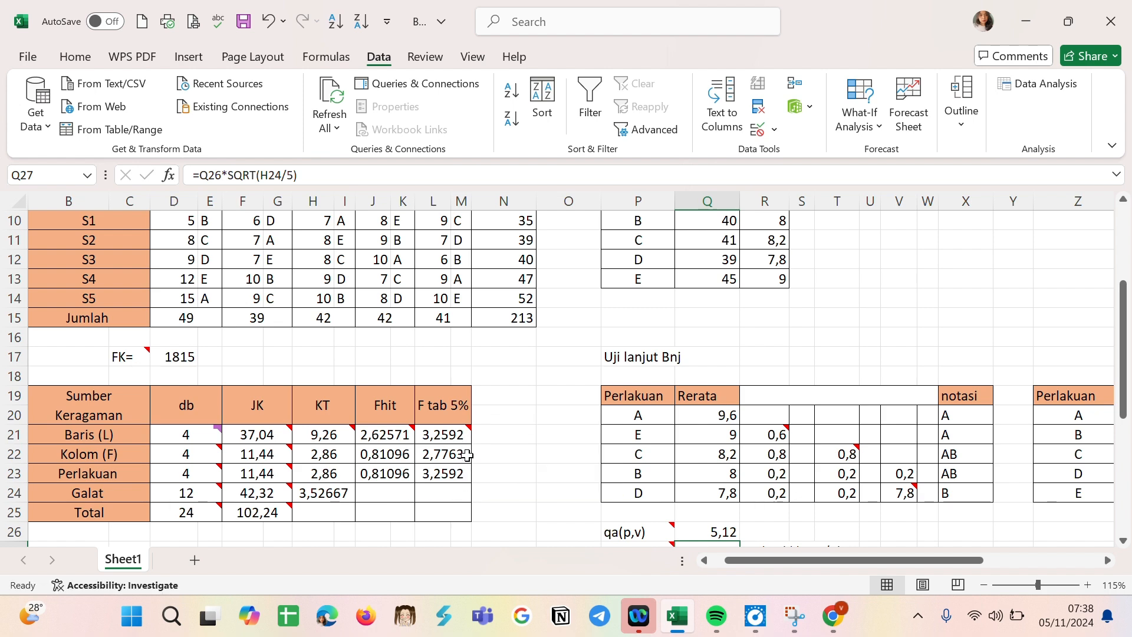
- Review the treatments and means in both BNJ follow-up tables and inspect the mean-difference formulas in R21, T22 and V23
scroll(586, 474, down, 3)
scroll(587, 474, right, 5)
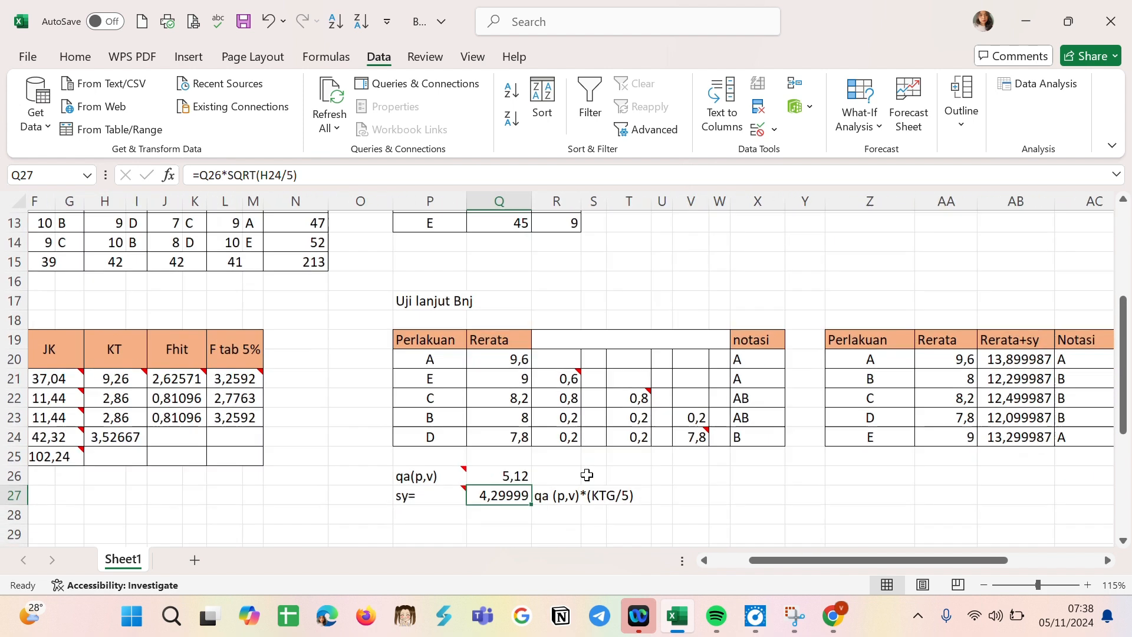
scroll(587, 473, right, 5)
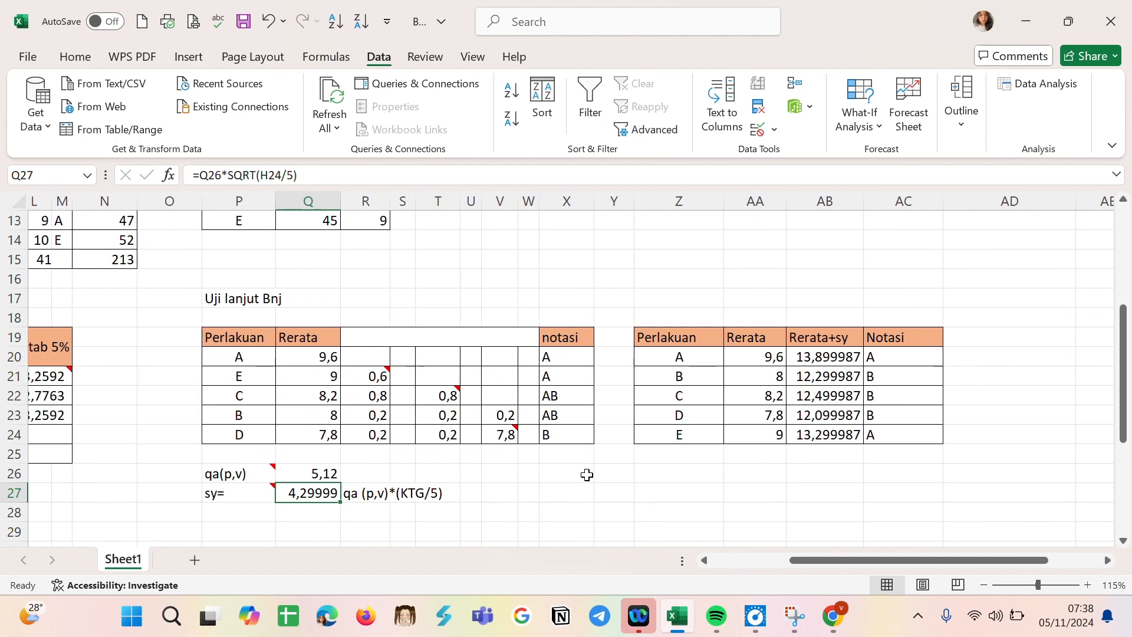
scroll(419, 436, down, 3)
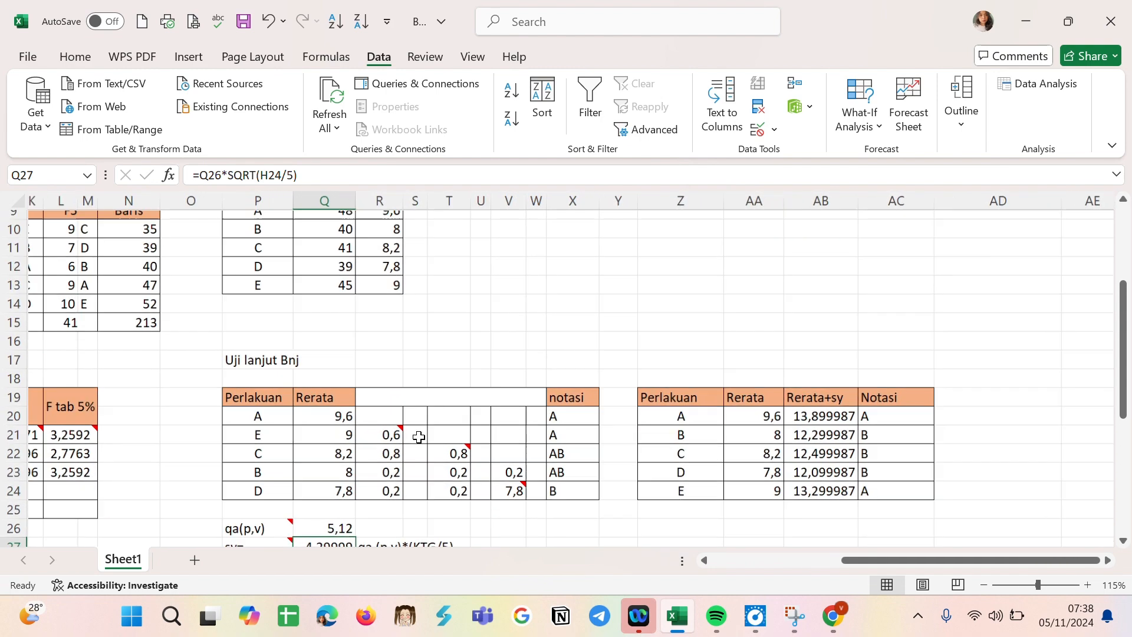
scroll(419, 436, down, 2)
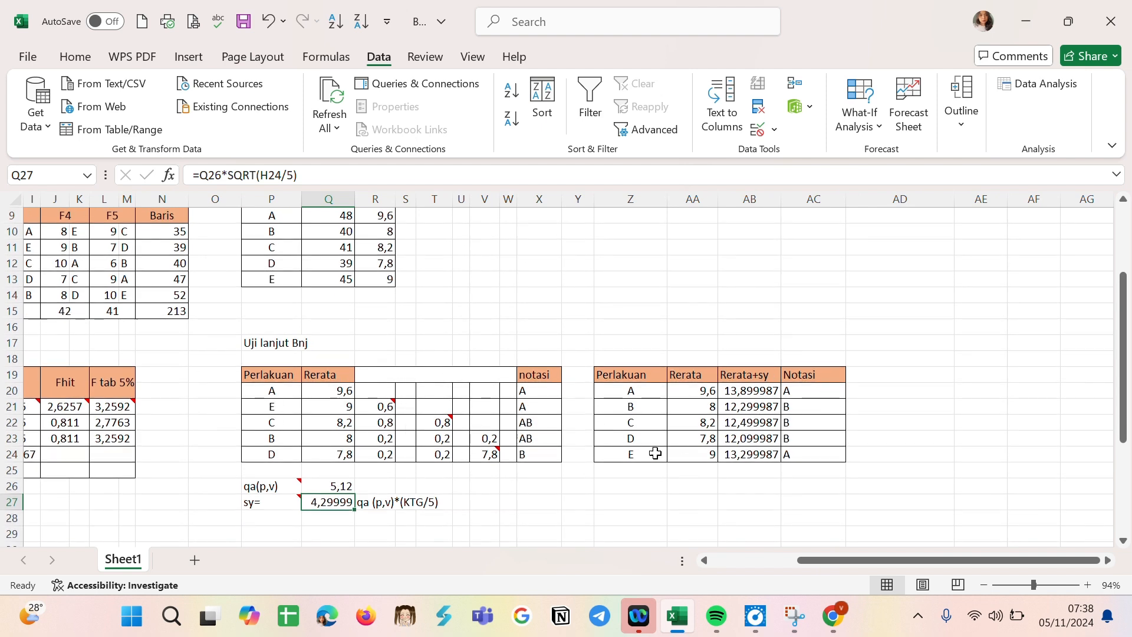
scroll(766, 448, up, 1)
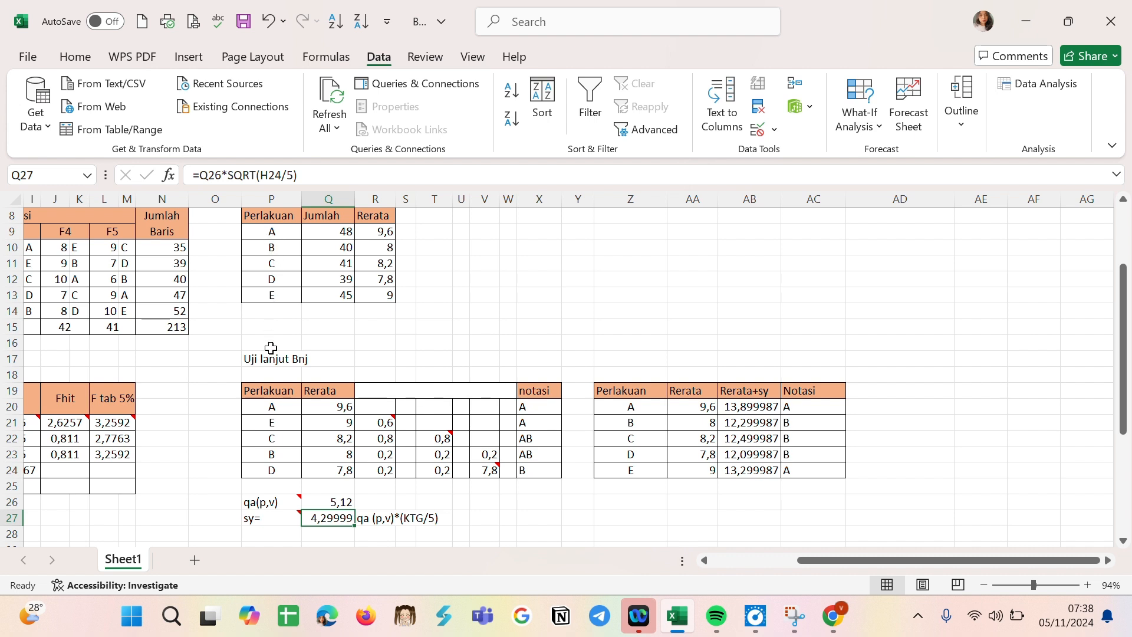
click(280, 408)
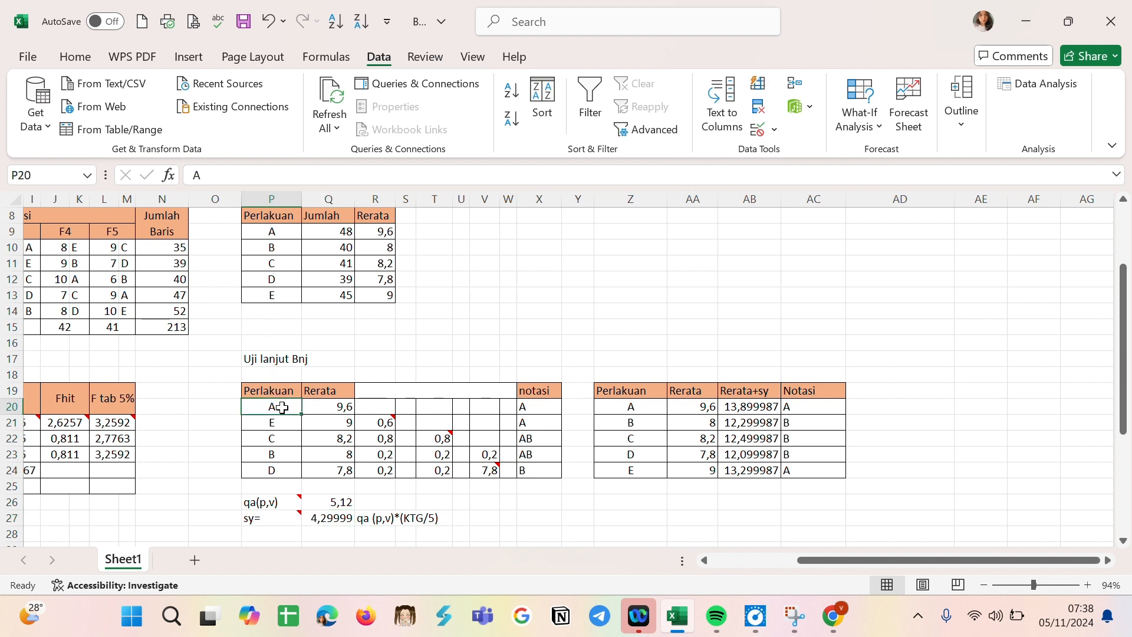
click(337, 410)
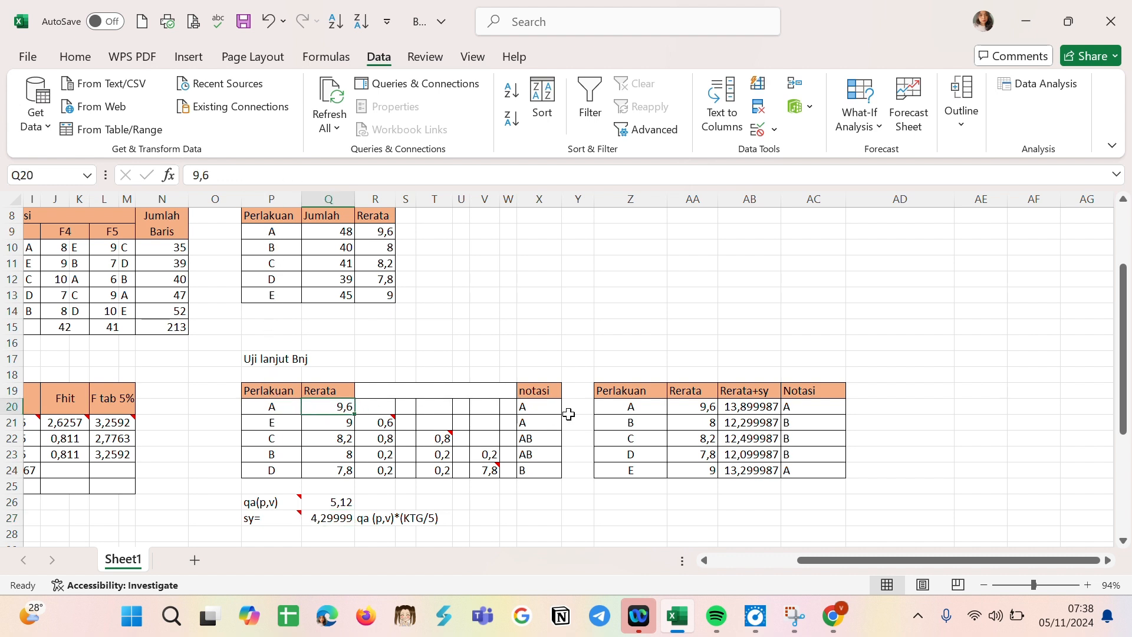
click(634, 410)
click(702, 407)
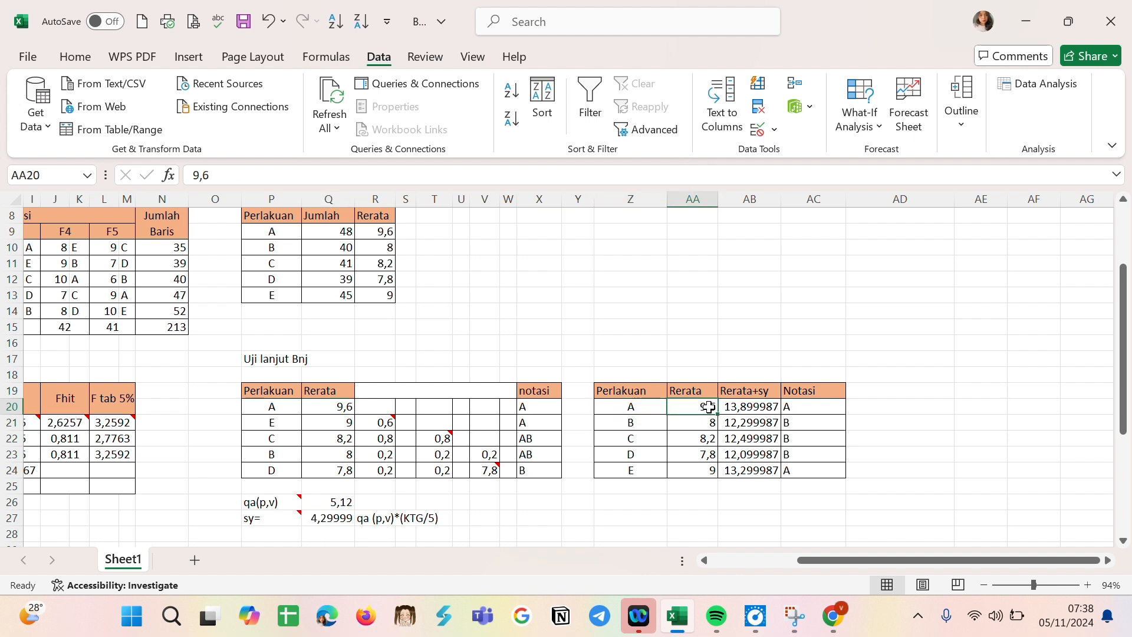
click(378, 427)
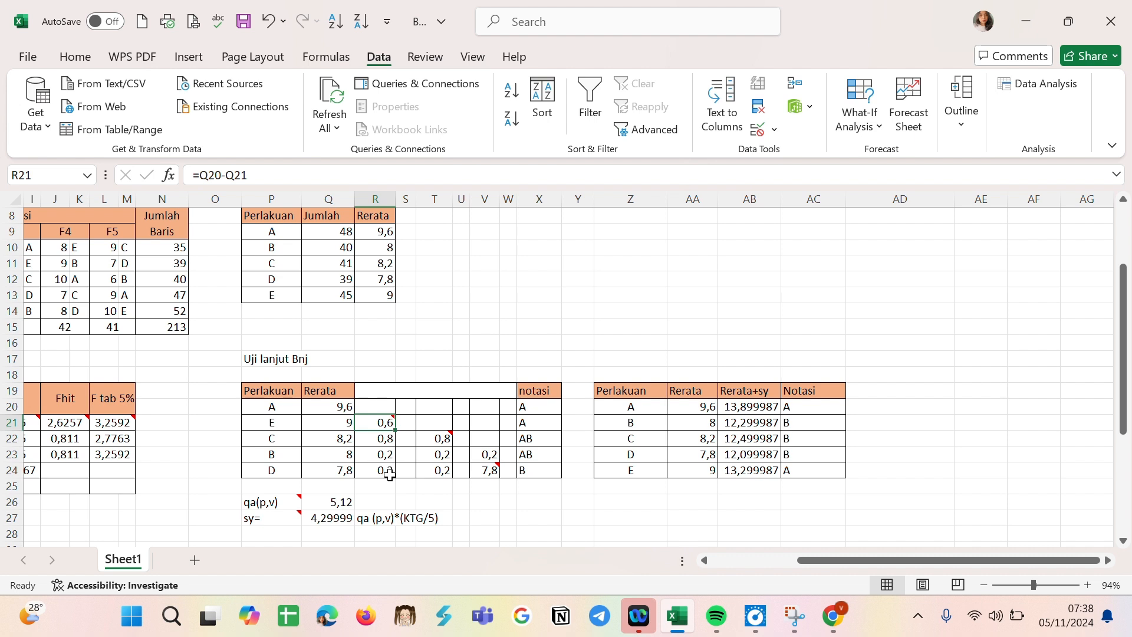
click(442, 442)
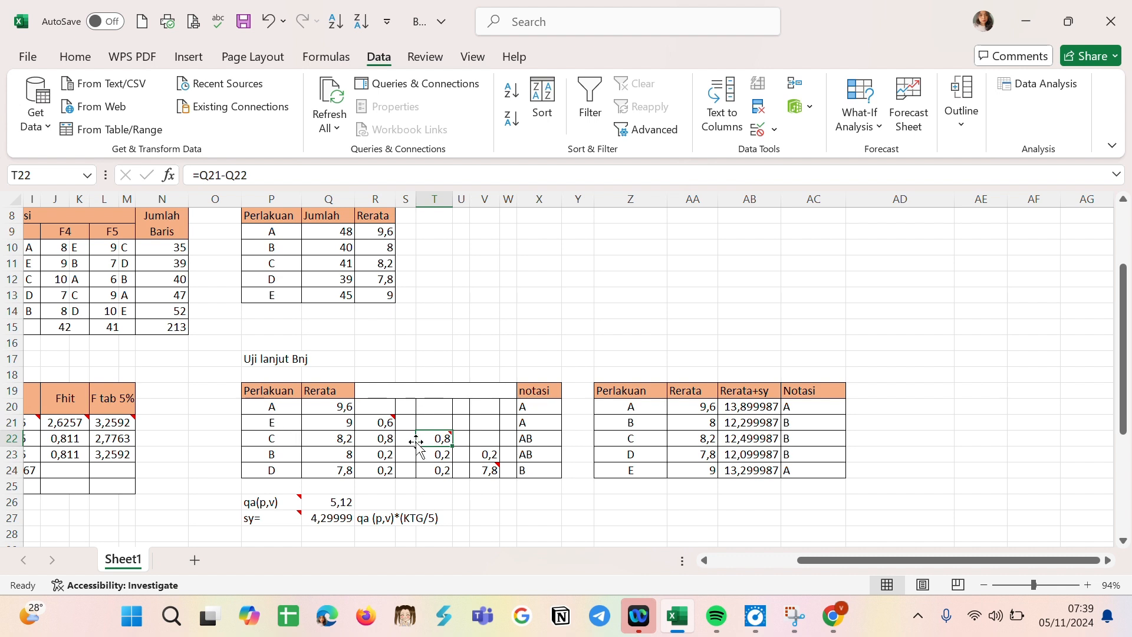
click(483, 458)
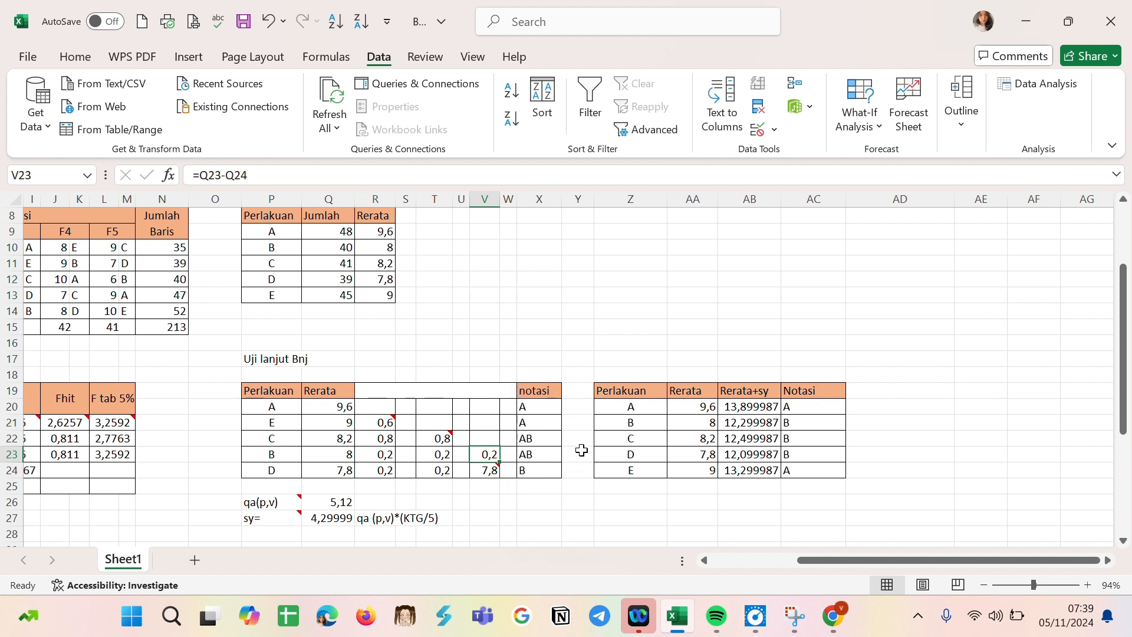
- Inspect the Rerata+sy formulas for treatments A and B in AB20 and AB21, together with the sy formula in Q27
click(753, 410)
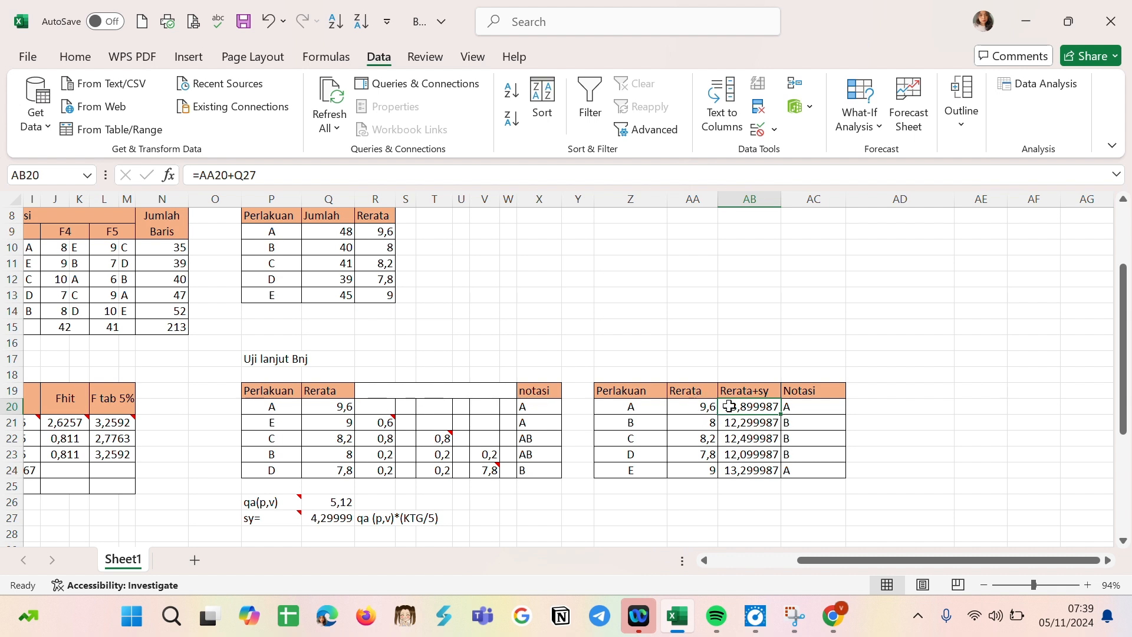
click(340, 521)
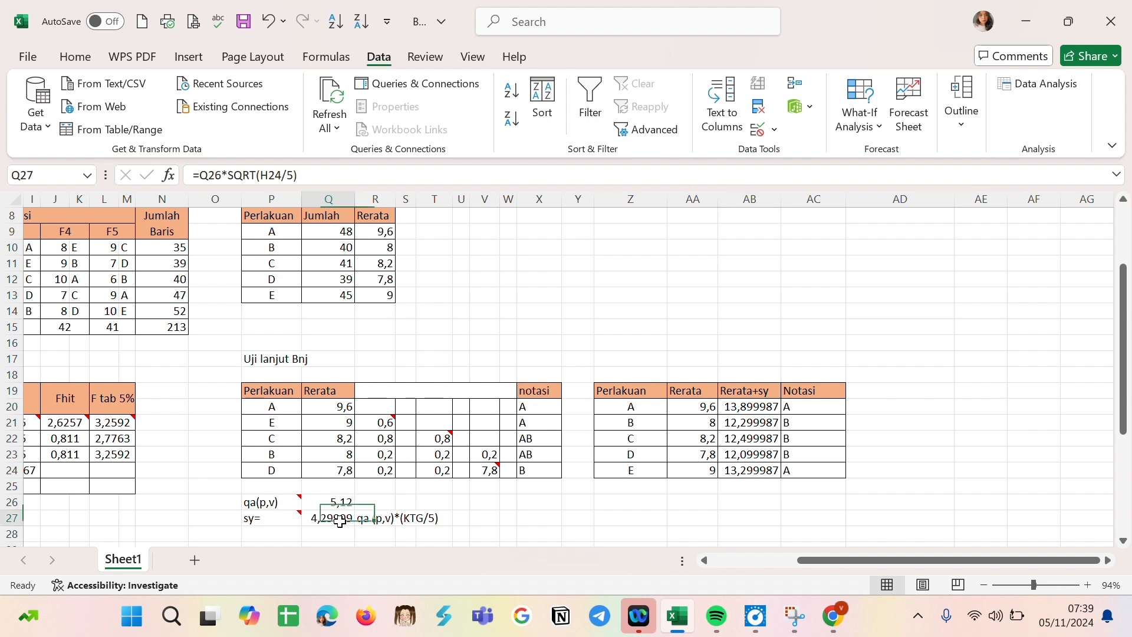
click(743, 413)
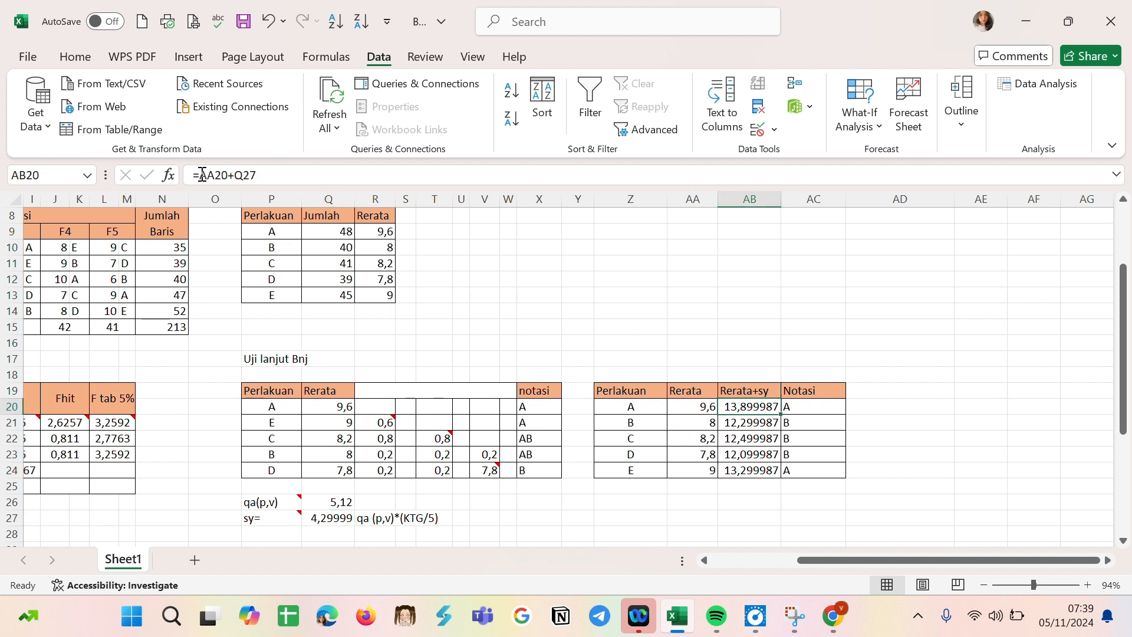
click(776, 426)
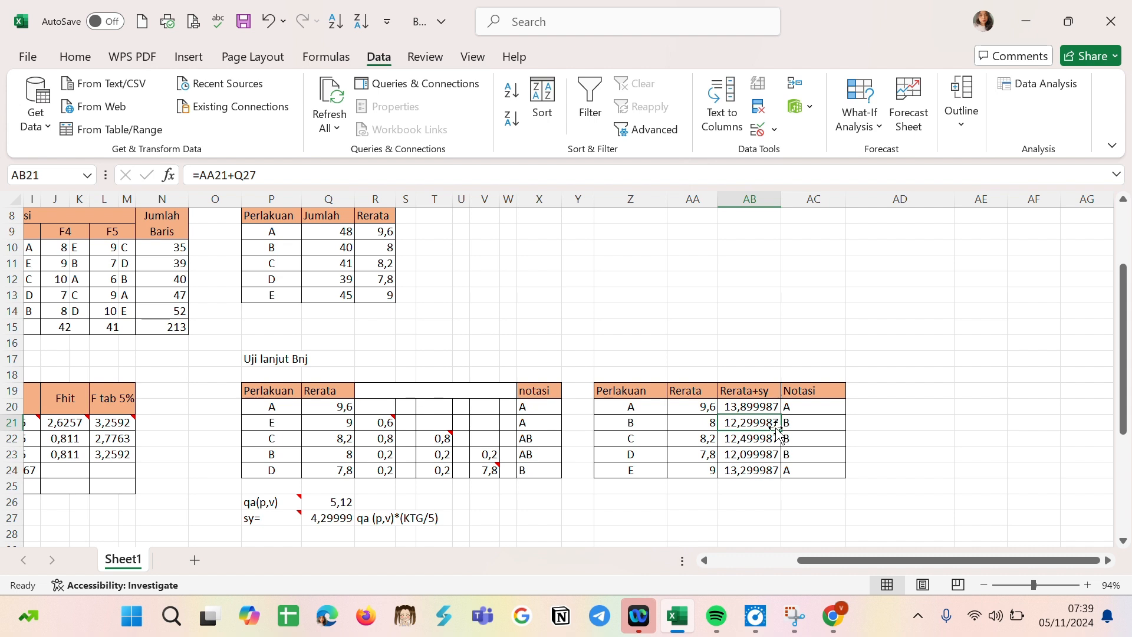
click(334, 520)
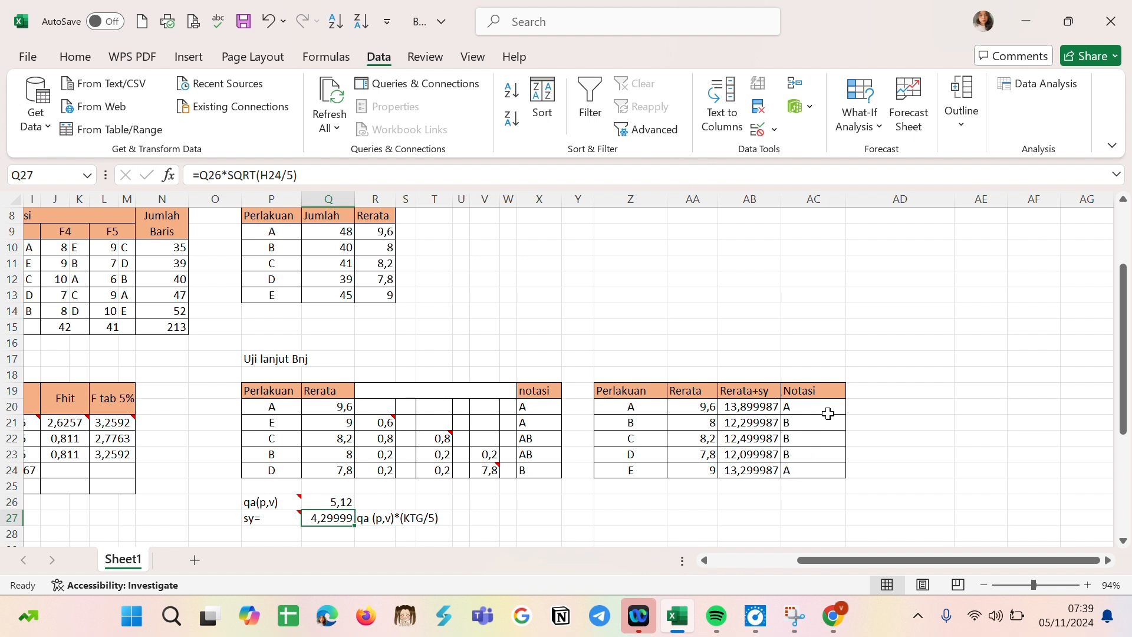
- Trace the sy formula in Q27 back to the qa(p,v) value and the error (Galat) mean square in H24
scroll(740, 485, down, 1)
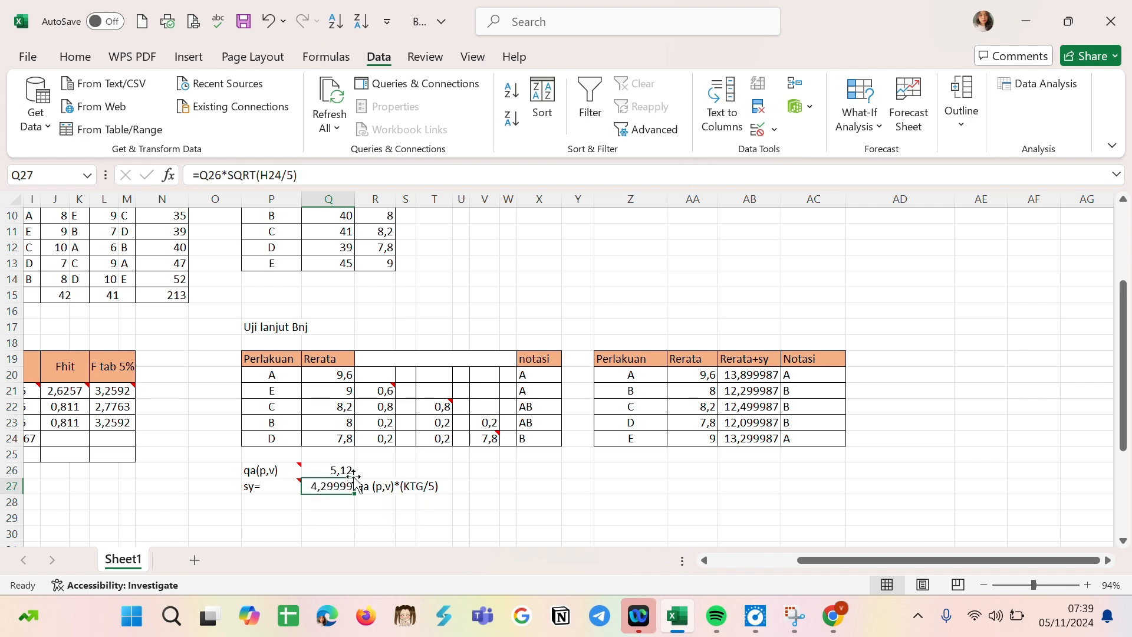
scroll(343, 457, left, 3)
scroll(342, 457, left, 2)
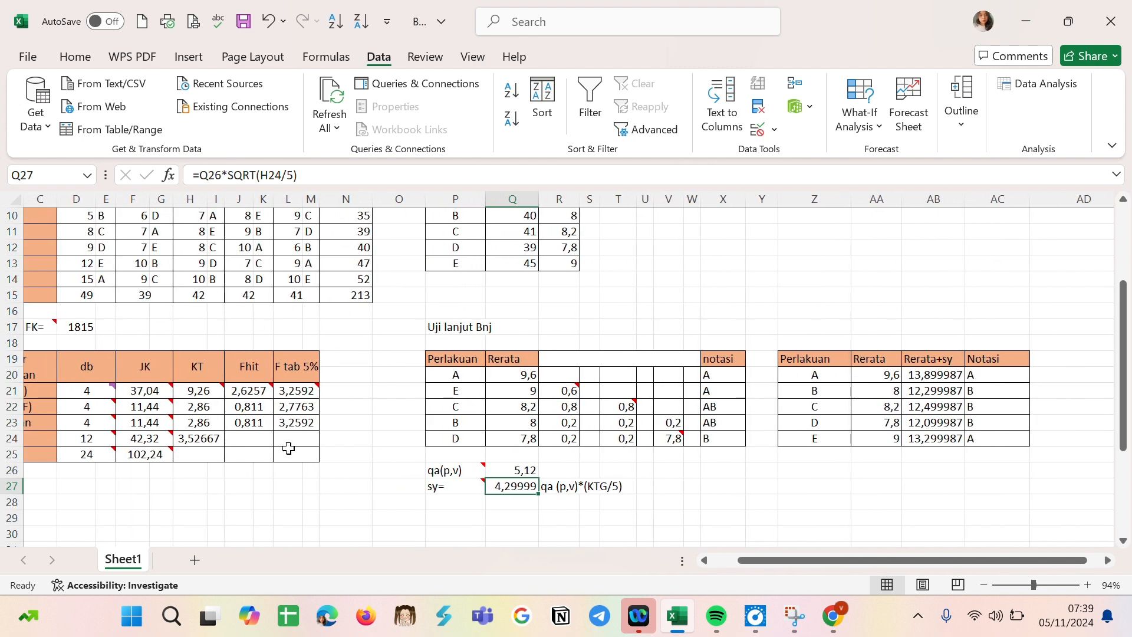
scroll(289, 442, left, 2)
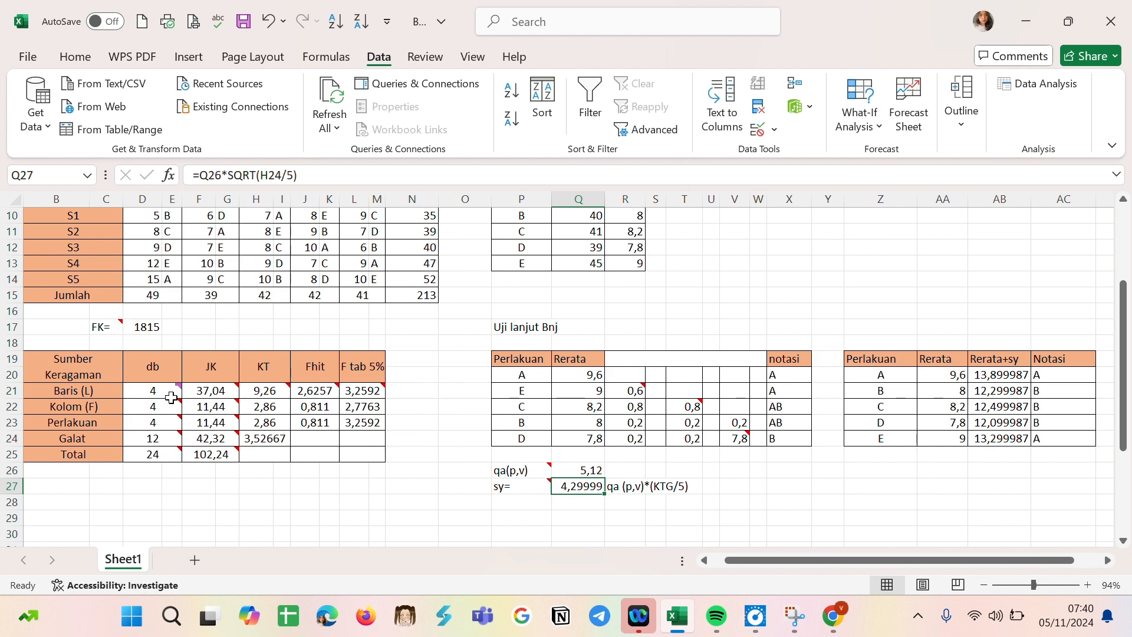
scroll(507, 505, right, 2)
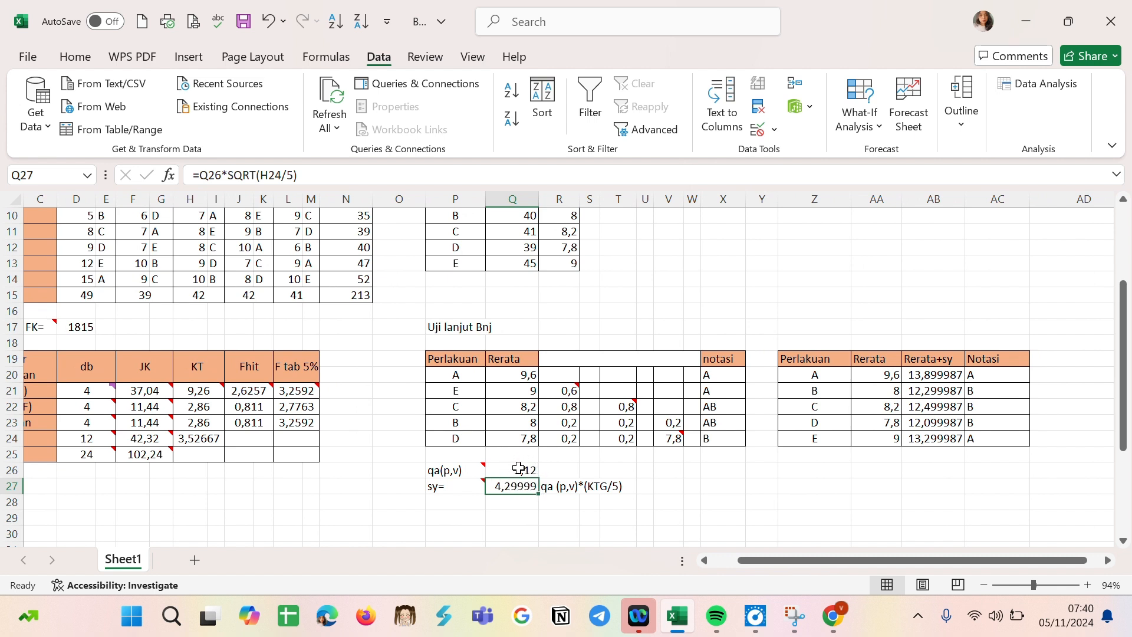
scroll(519, 468, left, 2)
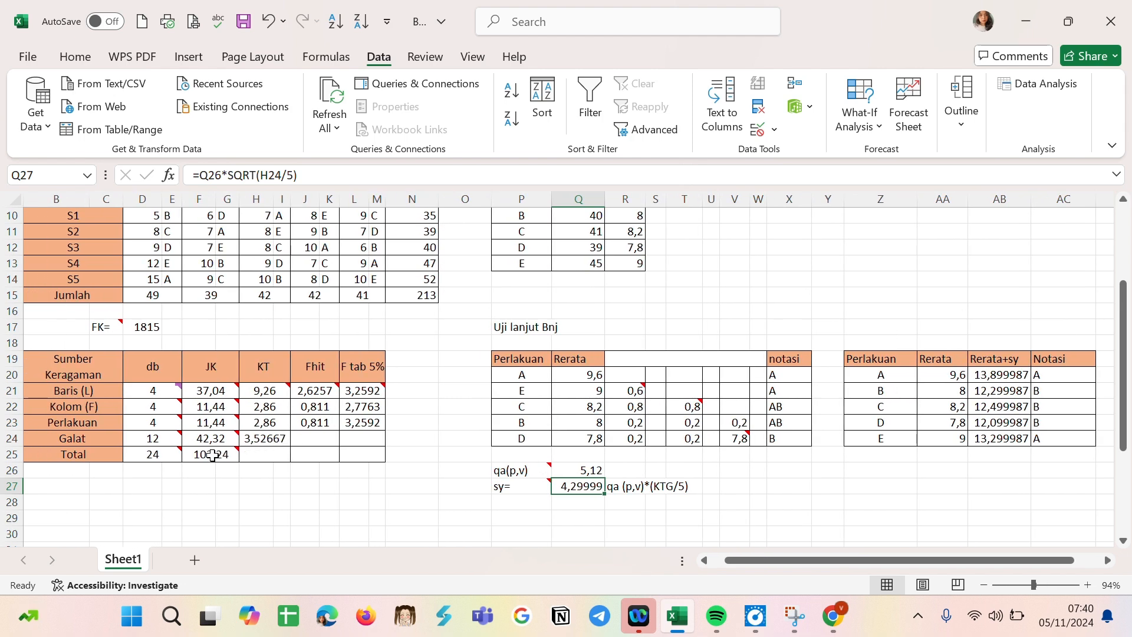
click(260, 443)
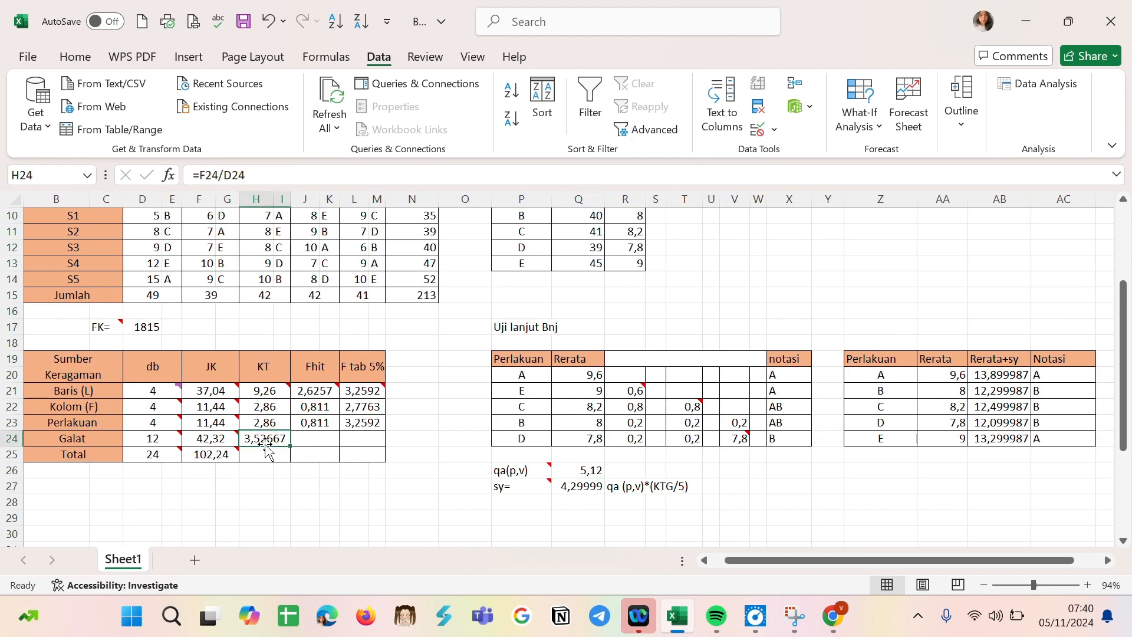
scroll(717, 497, right, 2)
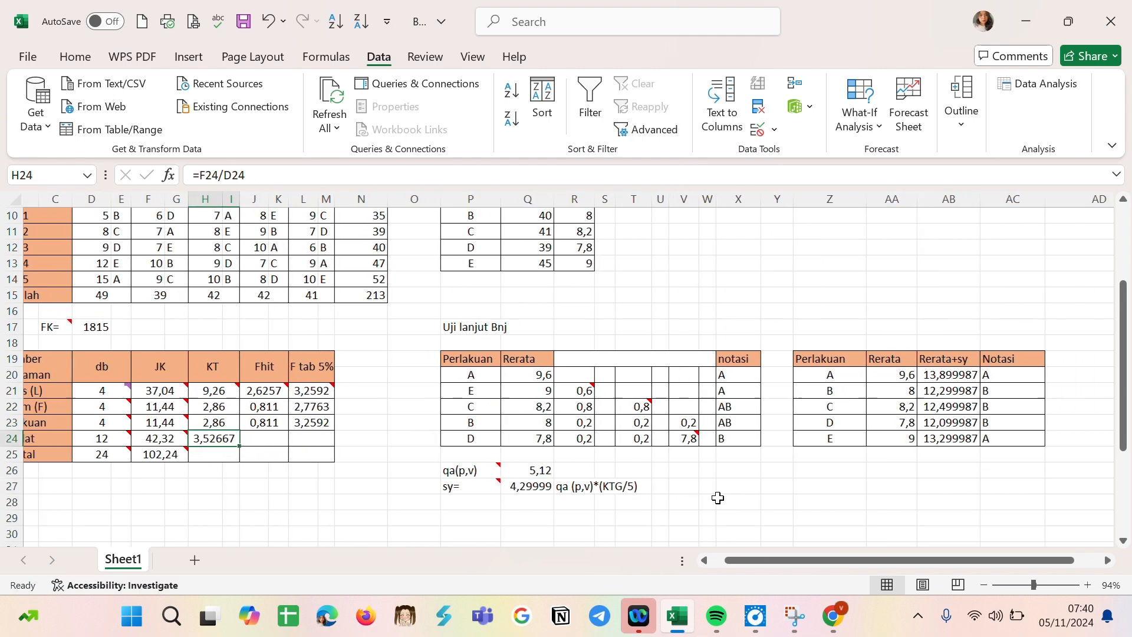
click(518, 487)
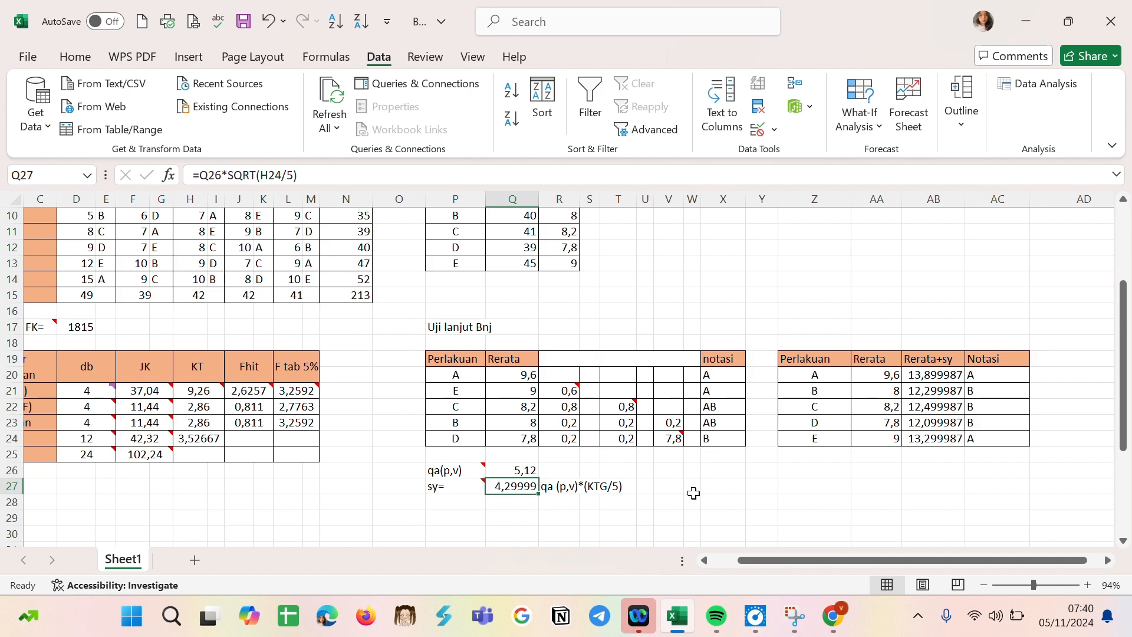
- Review the whole worksheet, from the problem statement and data table to the ANOVA and BNJ follow-up tables
click(689, 516)
ctrl+scroll(691, 516, down, 2)
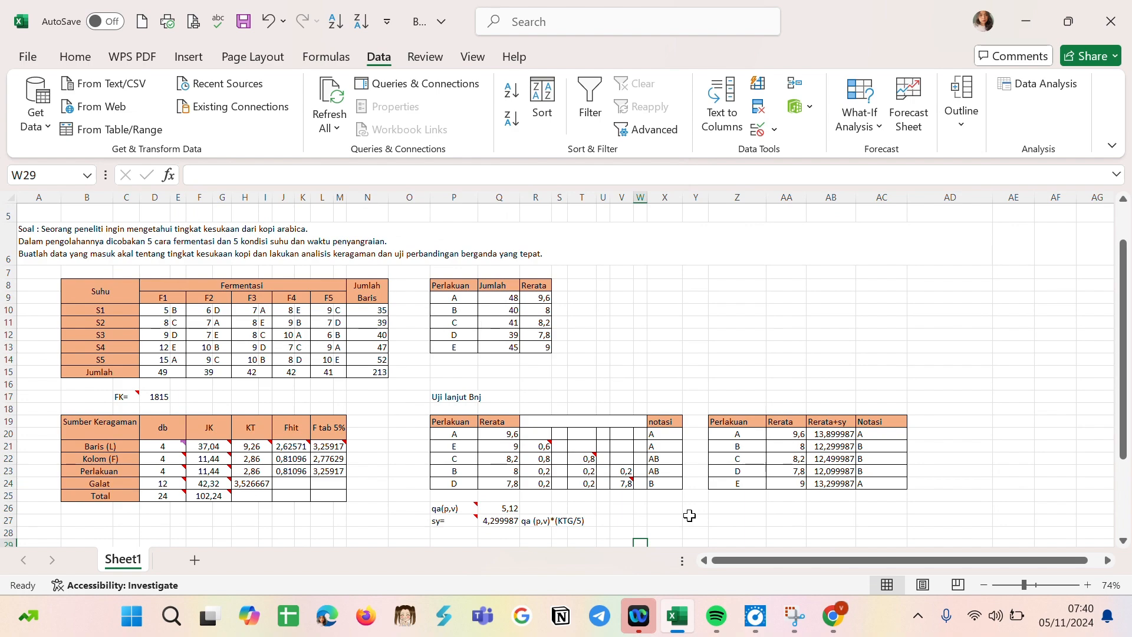
scroll(689, 516, up, 2)
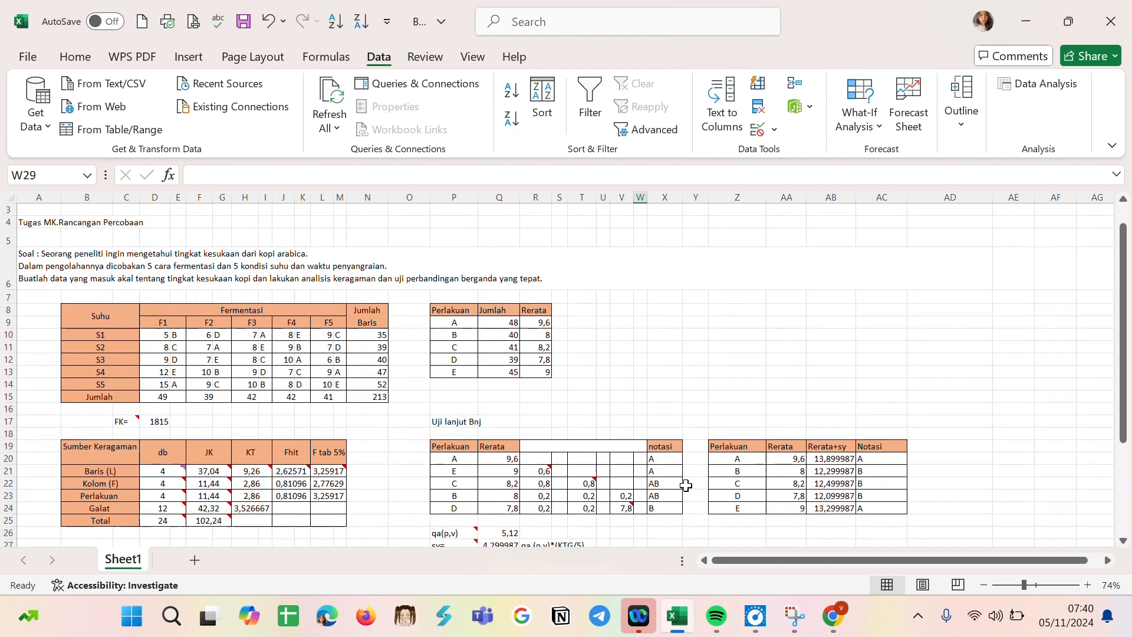
ctrl+scroll(688, 516, down, 1)
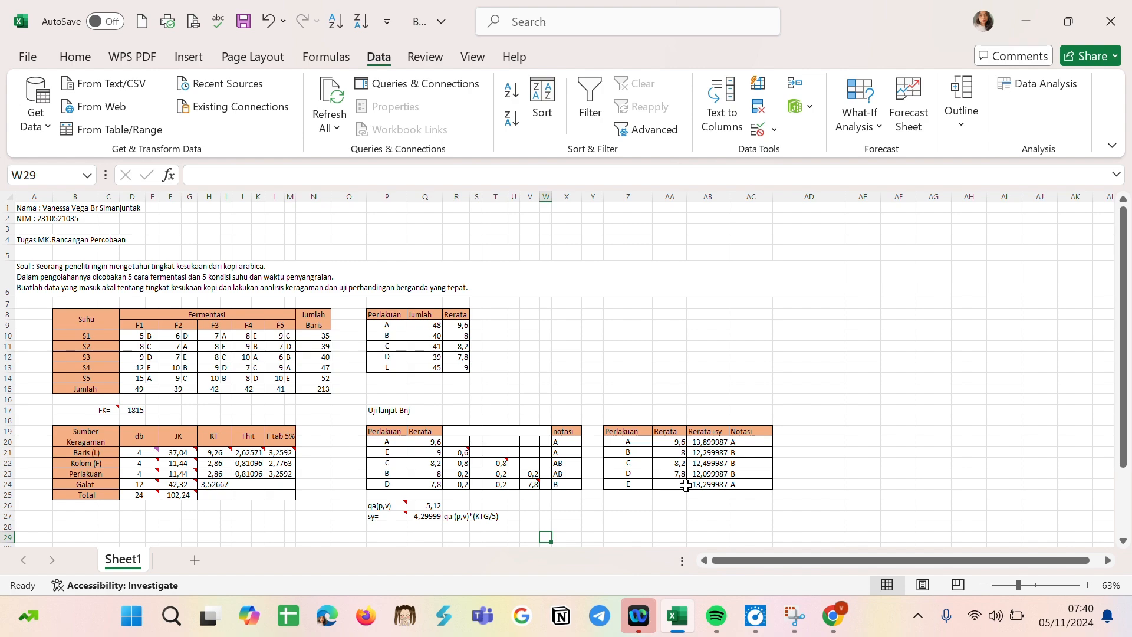
scroll(686, 485, down, 2)
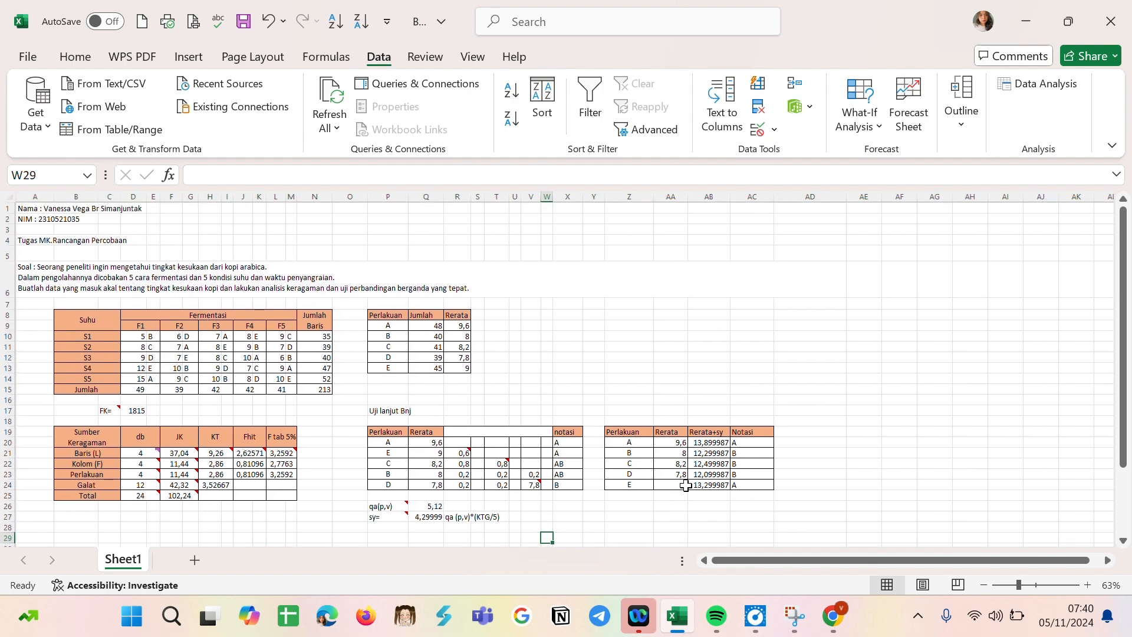